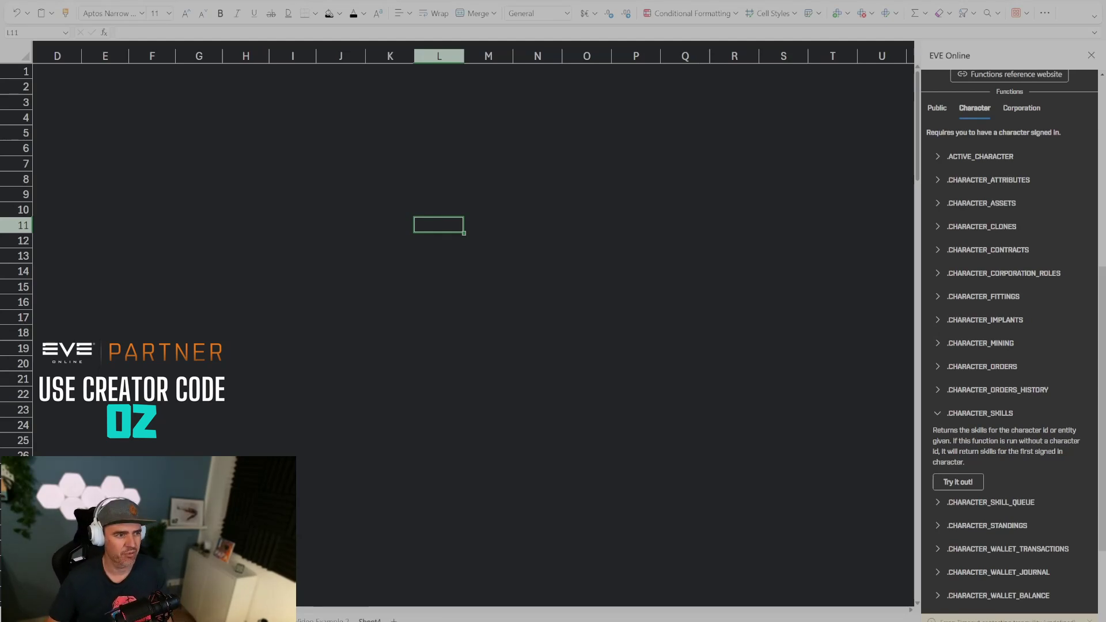
Step: Insert the two signed-in EVE characters at H5:H6 and widen column H to fit their names
click(245, 139)
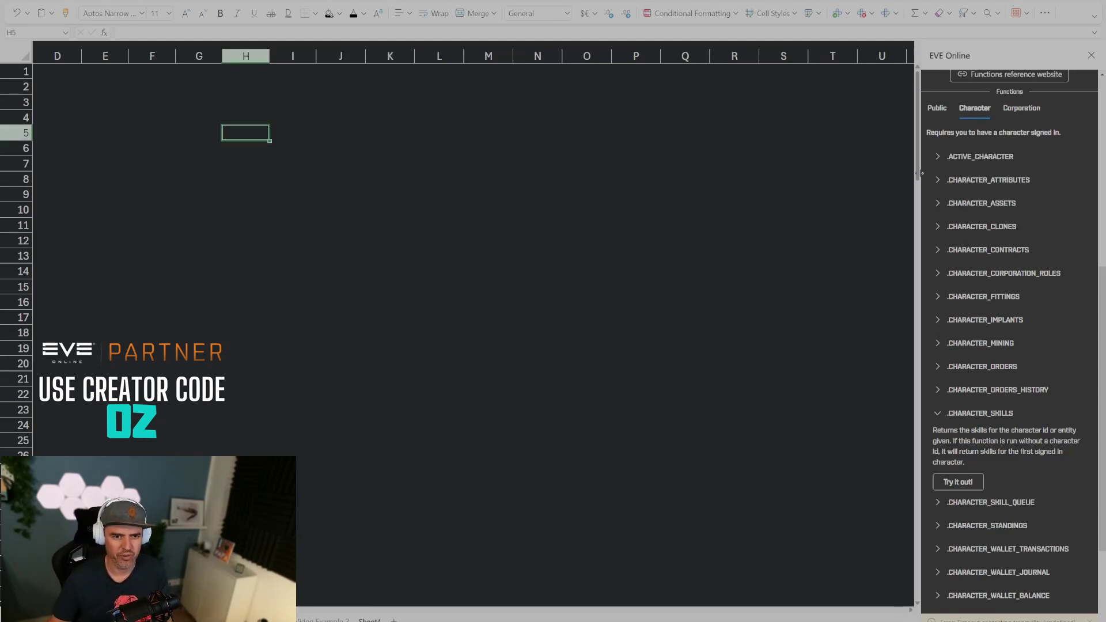
scroll(943, 176, up, 6)
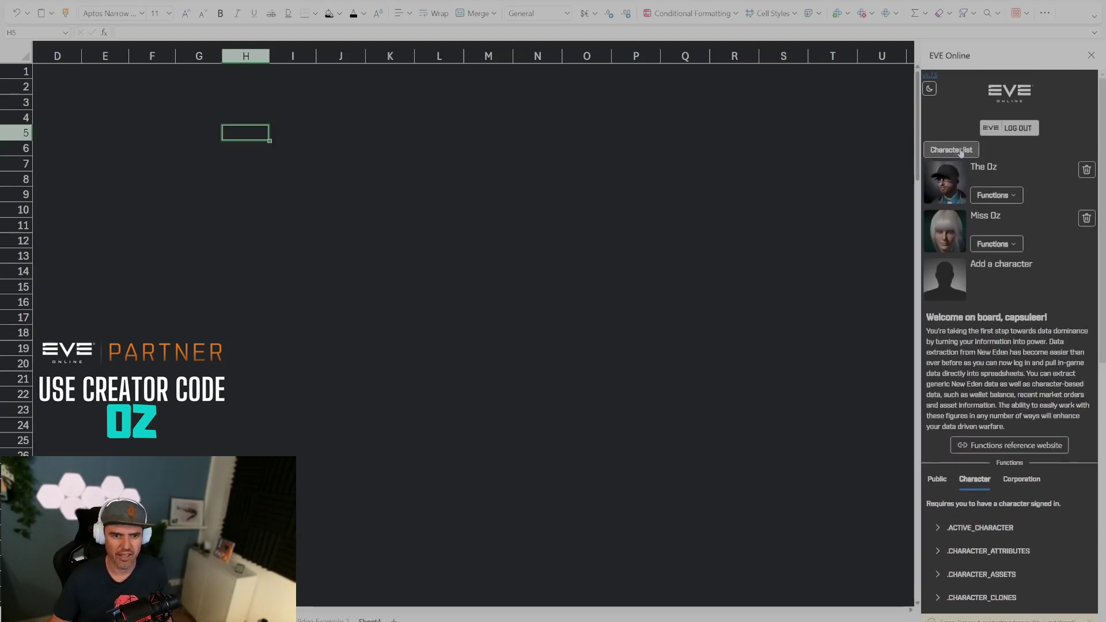
click(961, 151)
click(499, 209)
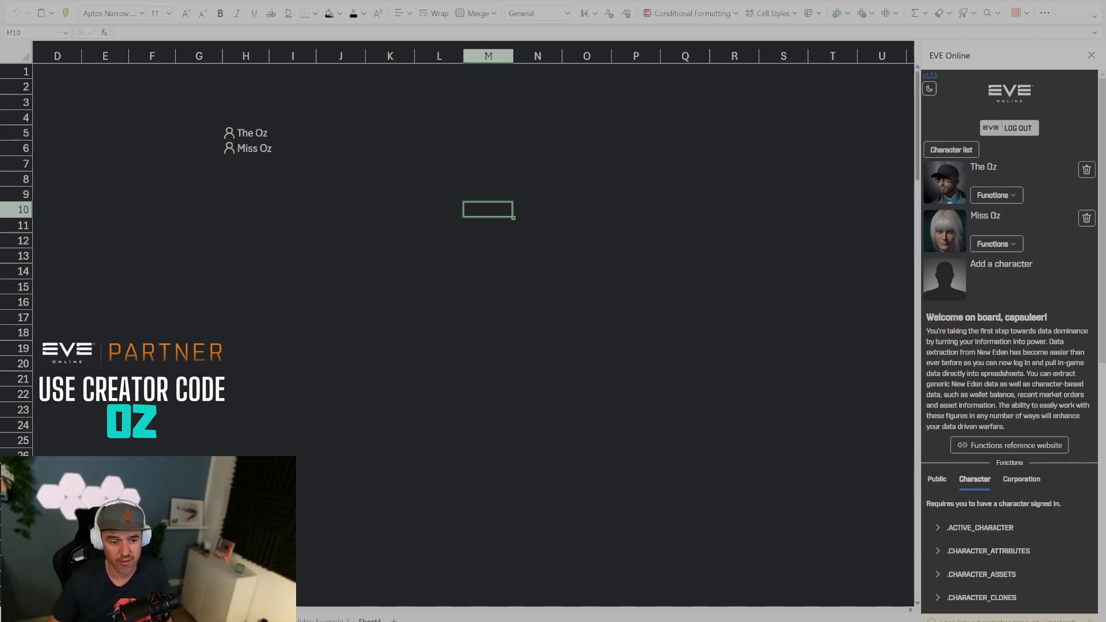
click(281, 159)
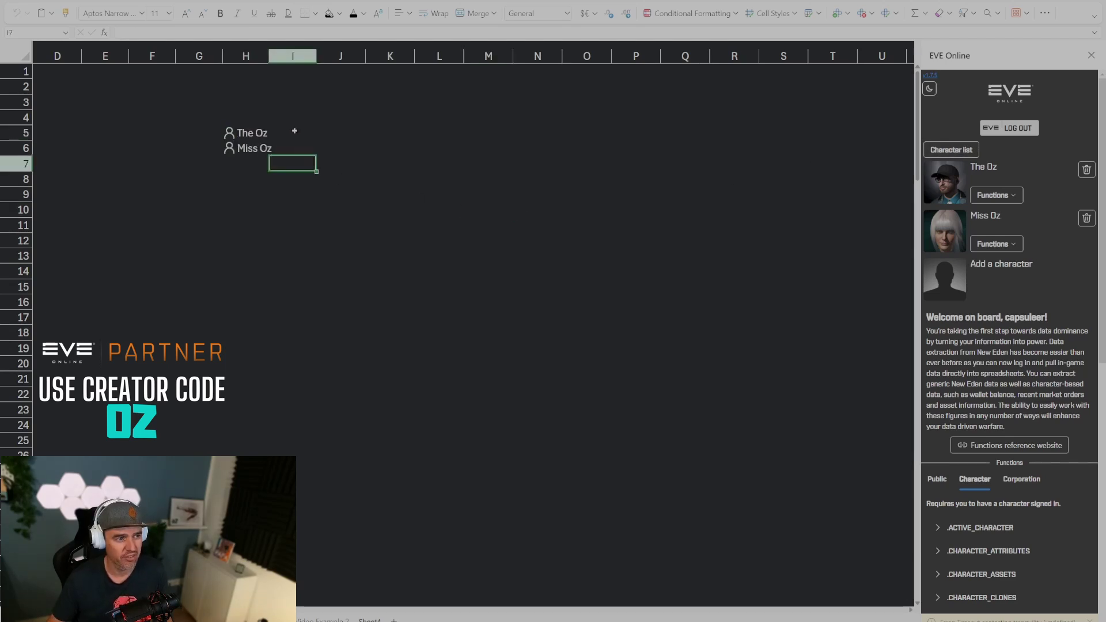
drag(269, 56, 308, 56)
click(443, 194)
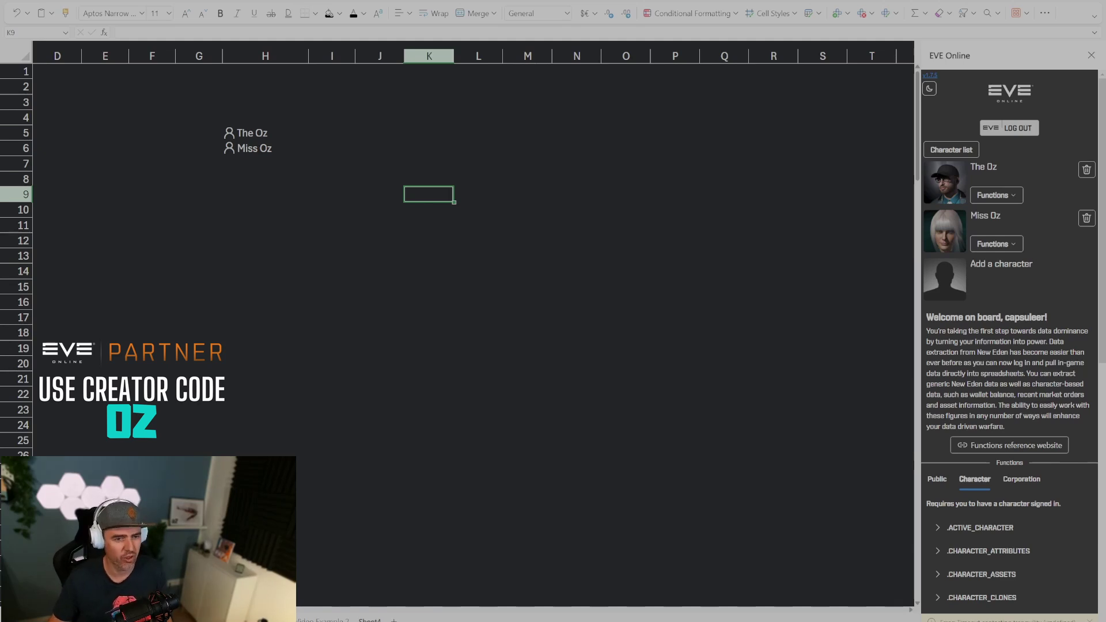
Step: Insert =EVEONLINE.CHARACTER_SKILLS(H5) in I5, spilling the first character's skills from Thermodynamics
key(Left)
key(Left)
key(Left)
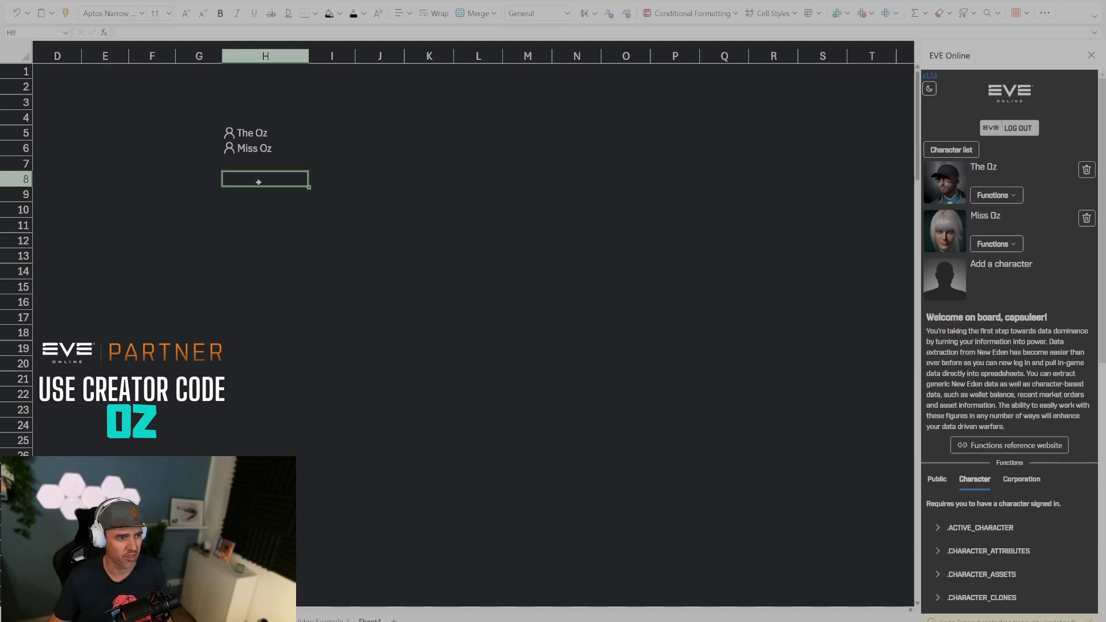
key(Up)
key(Up)
key(Up)
key(Up)
click(333, 129)
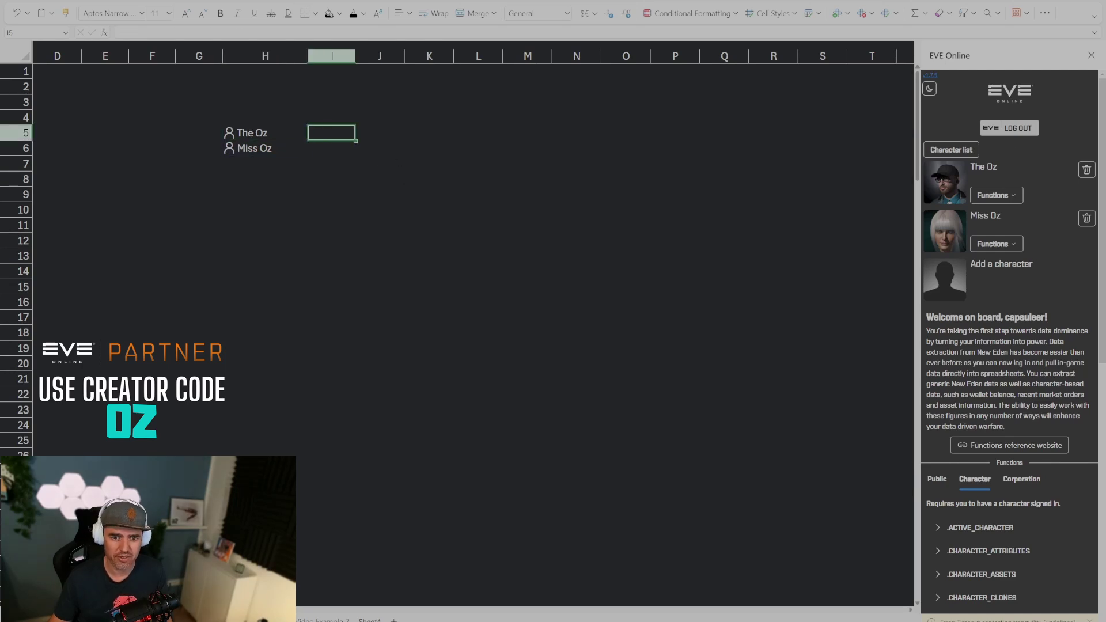
scroll(1007, 403, down, 2)
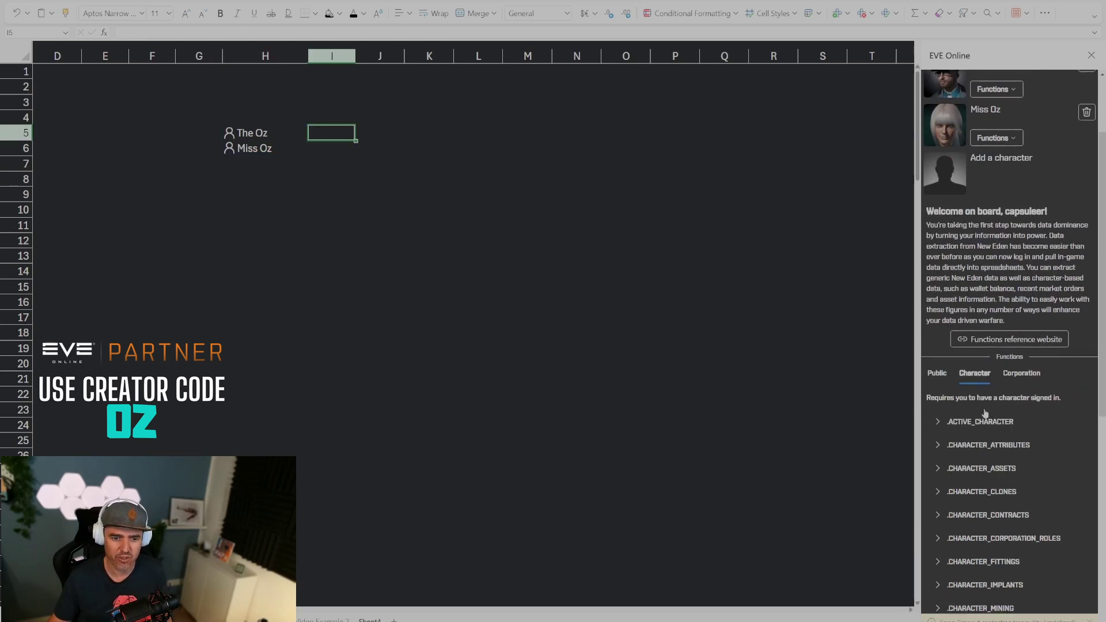
scroll(982, 424, down, 3)
click(979, 458)
scroll(979, 403, down, 2)
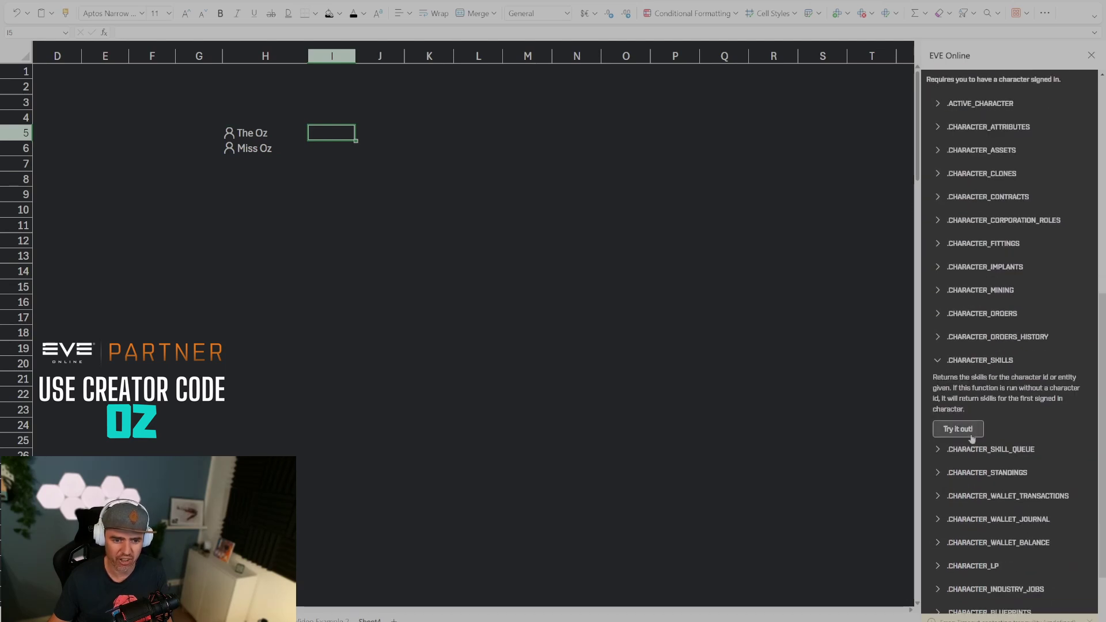
click(968, 431)
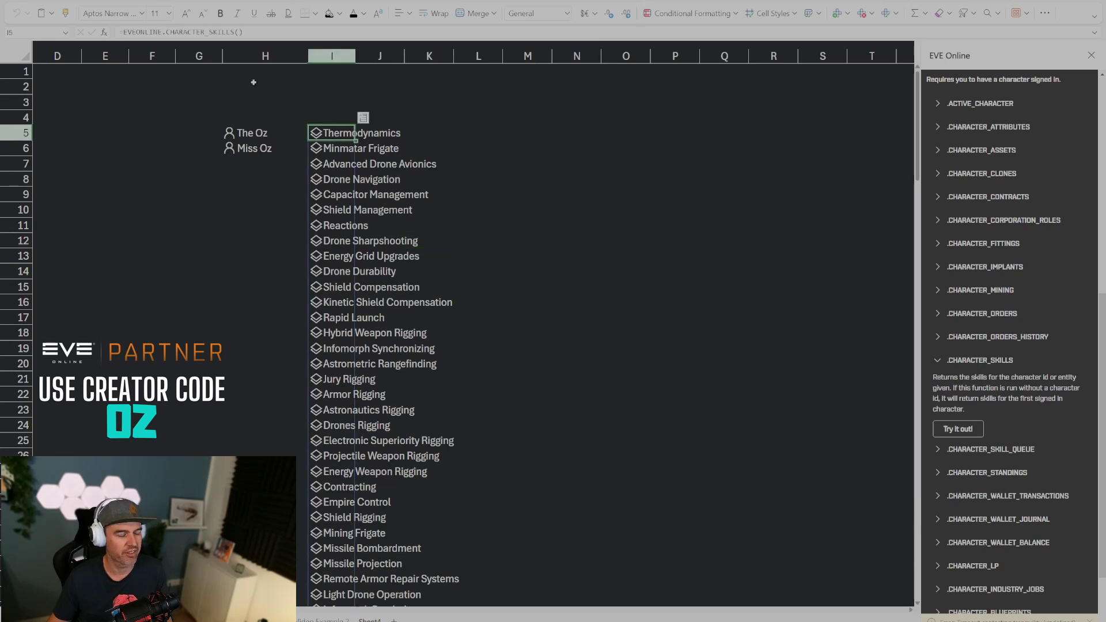
click(246, 32)
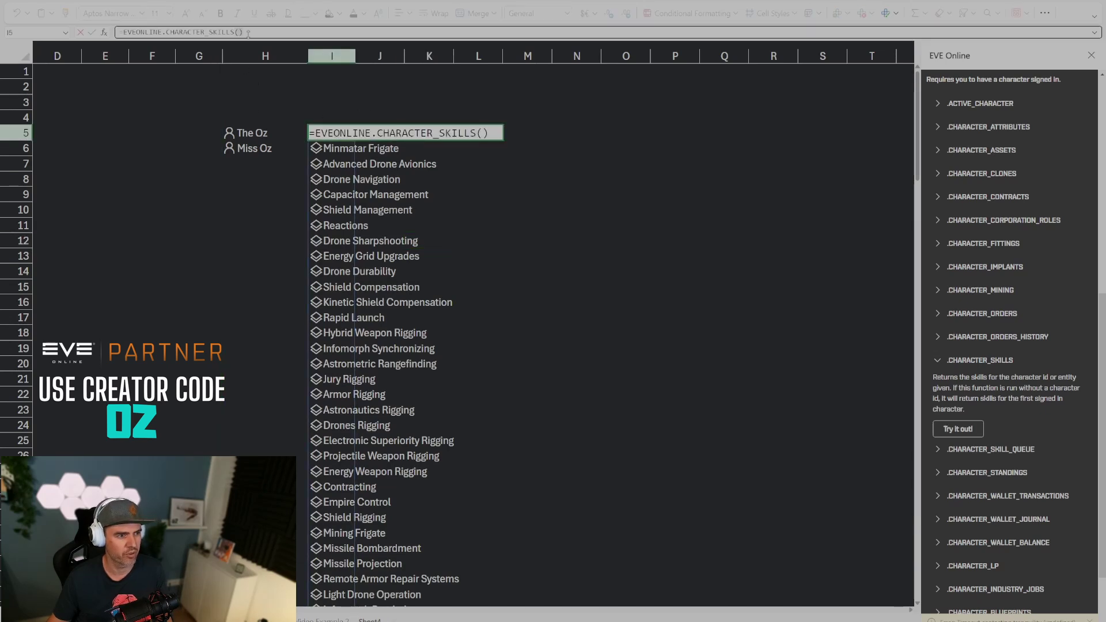
click(259, 132)
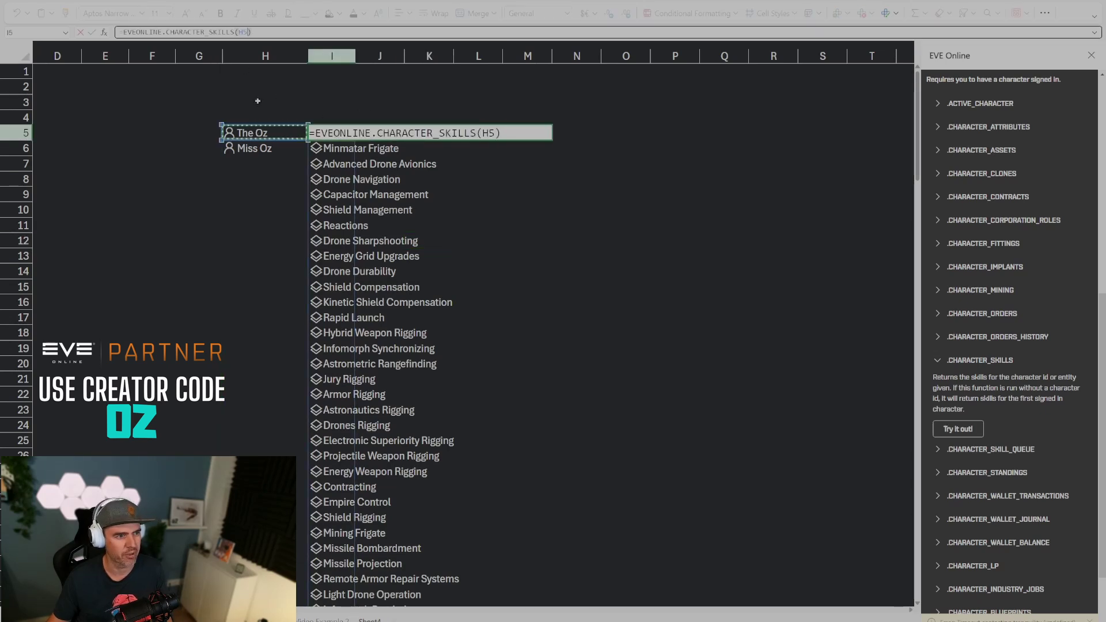
key(Return)
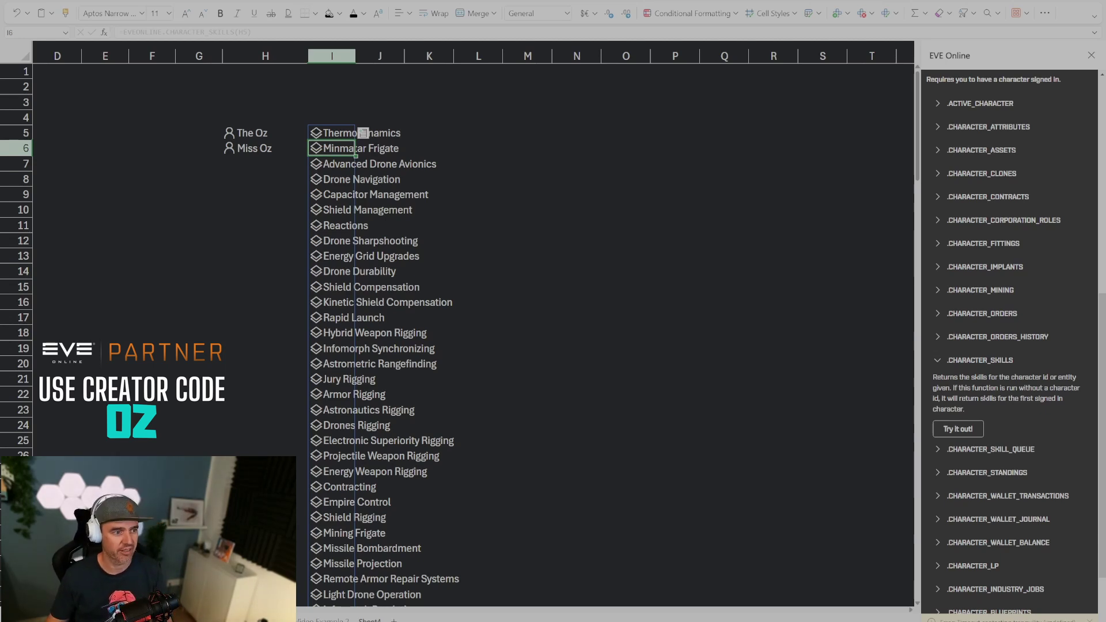
Step: Add the skillpoints_in_skill and trained_skill_level fields beside the I5 skill list
click(487, 153)
scroll(358, 399, down, 4)
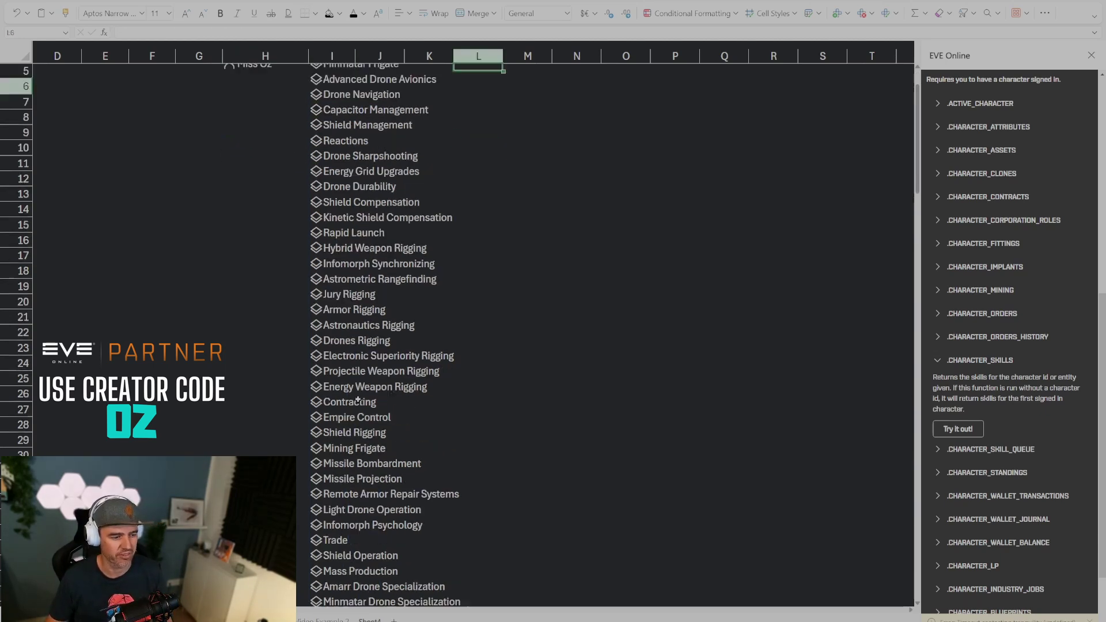
scroll(358, 399, down, 9)
scroll(358, 399, up, 13)
click(507, 193)
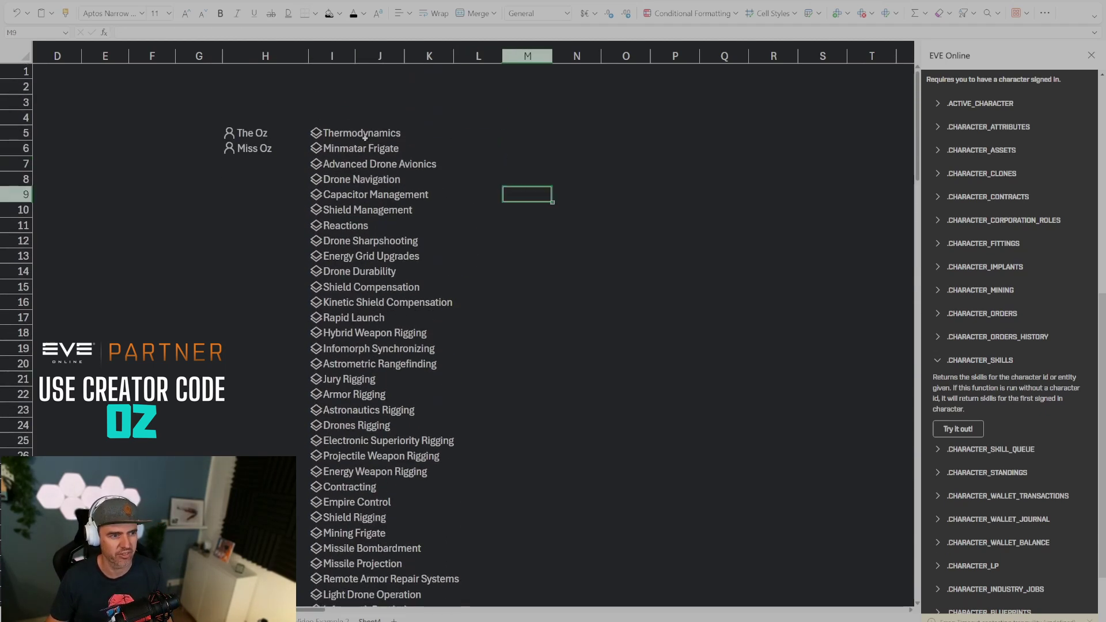
click(365, 138)
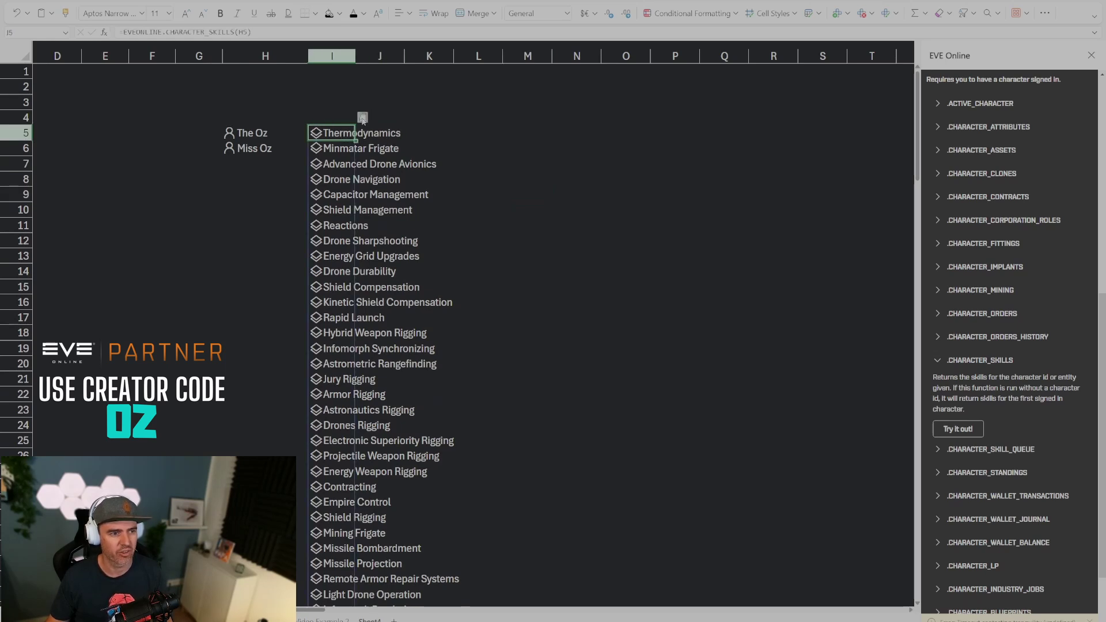
click(362, 118)
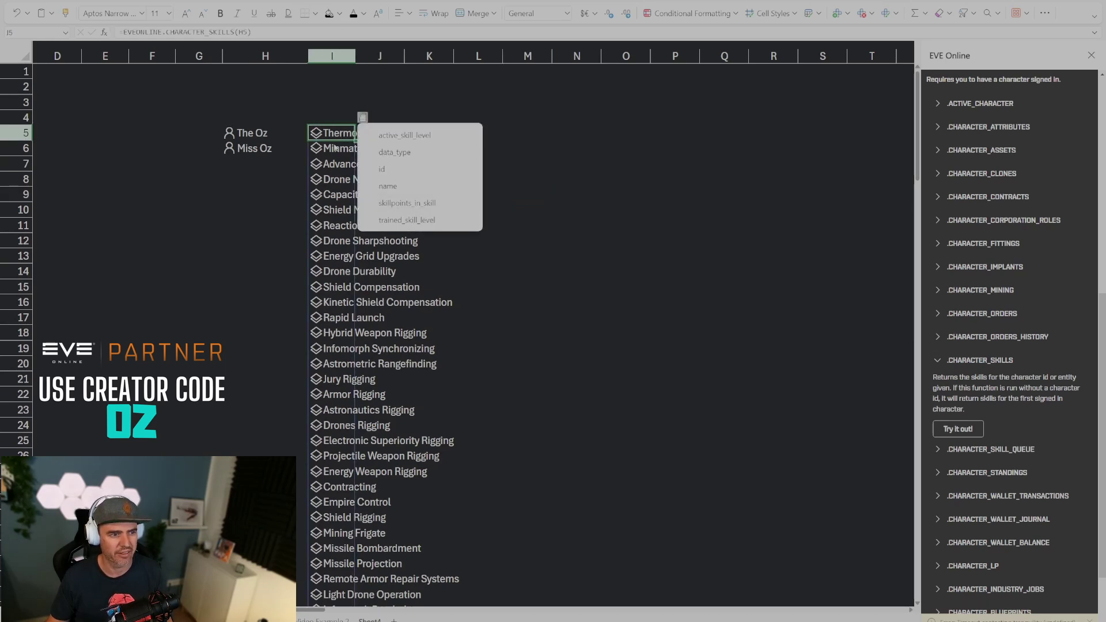
click(364, 118)
click(363, 118)
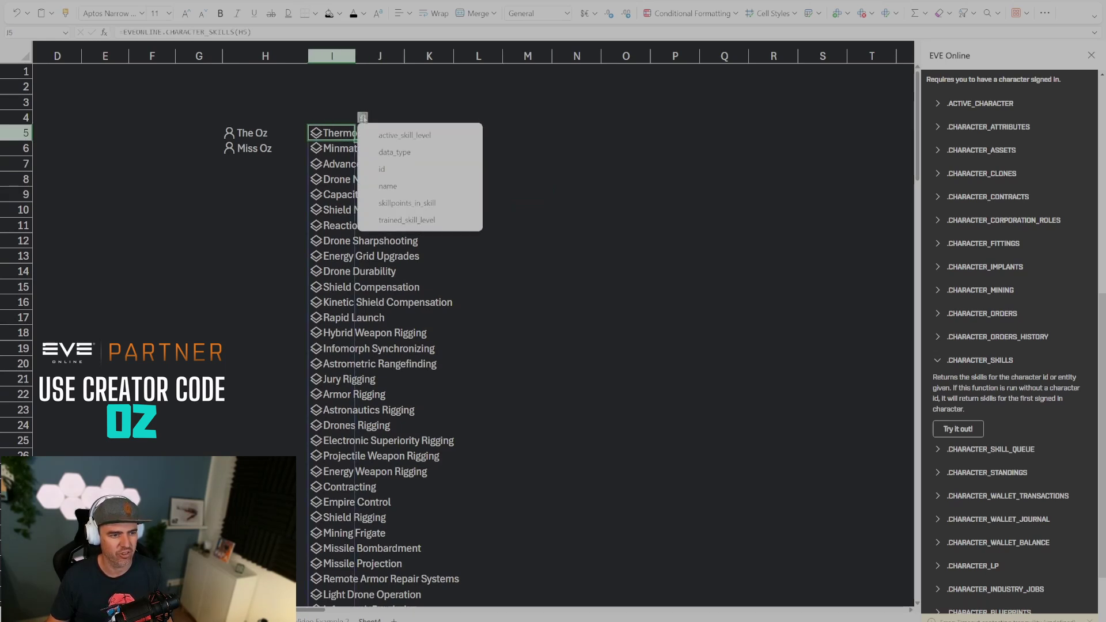
click(423, 206)
click(363, 117)
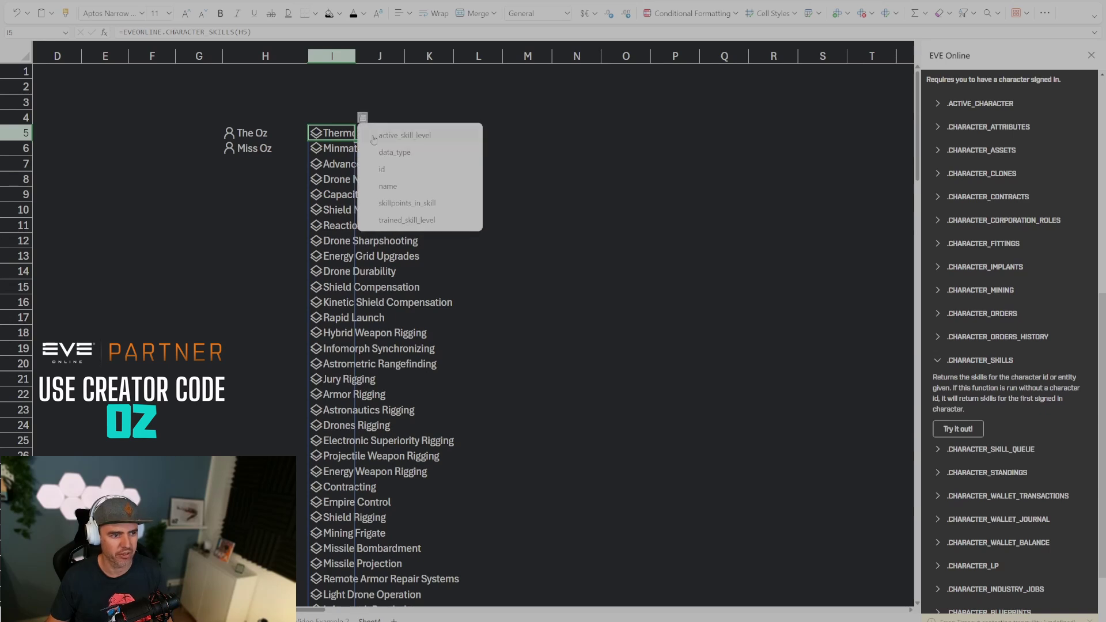
click(403, 220)
Step: Widen column I and fill the J5:K5 field formulas down to row 16
drag(355, 56, 443, 56)
click(517, 179)
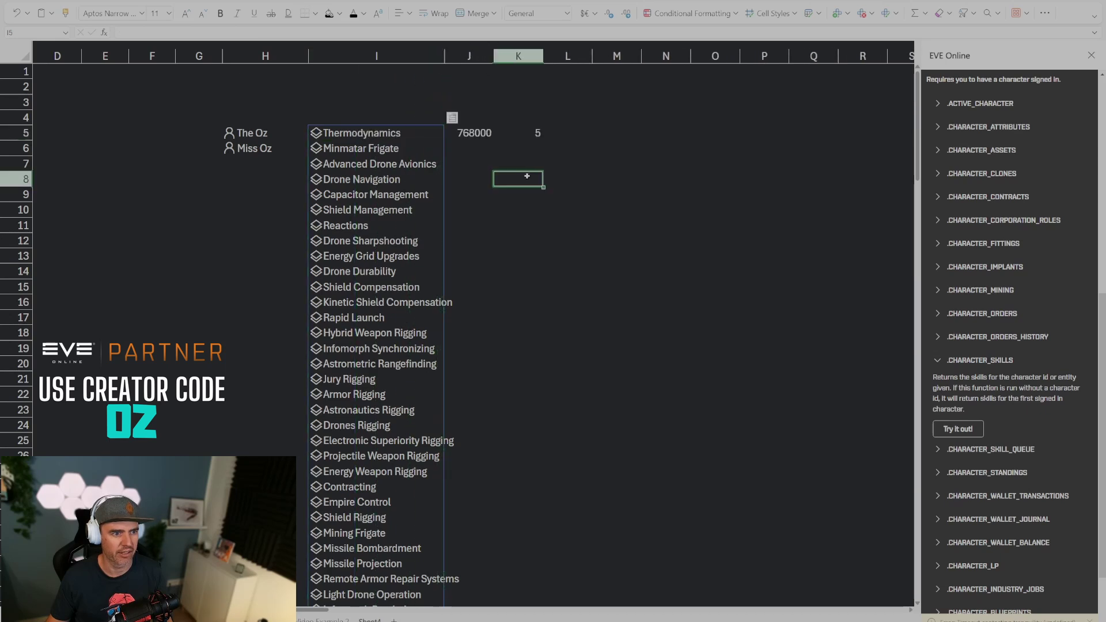
click(487, 133)
click(538, 133)
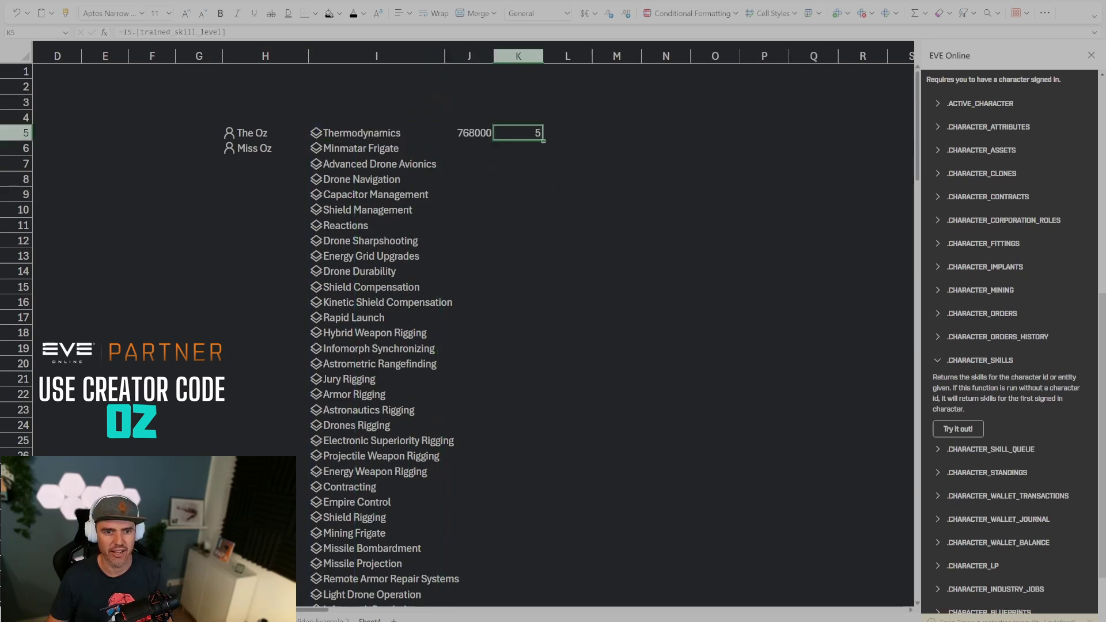
click(616, 364)
click(478, 140)
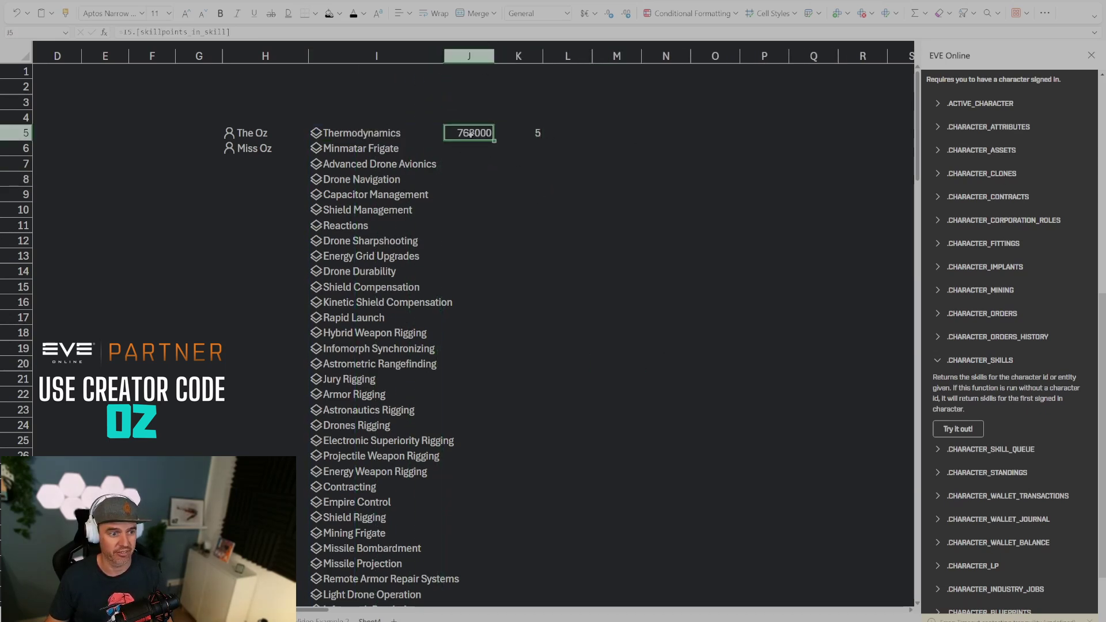
drag(467, 133, 543, 309)
click(617, 262)
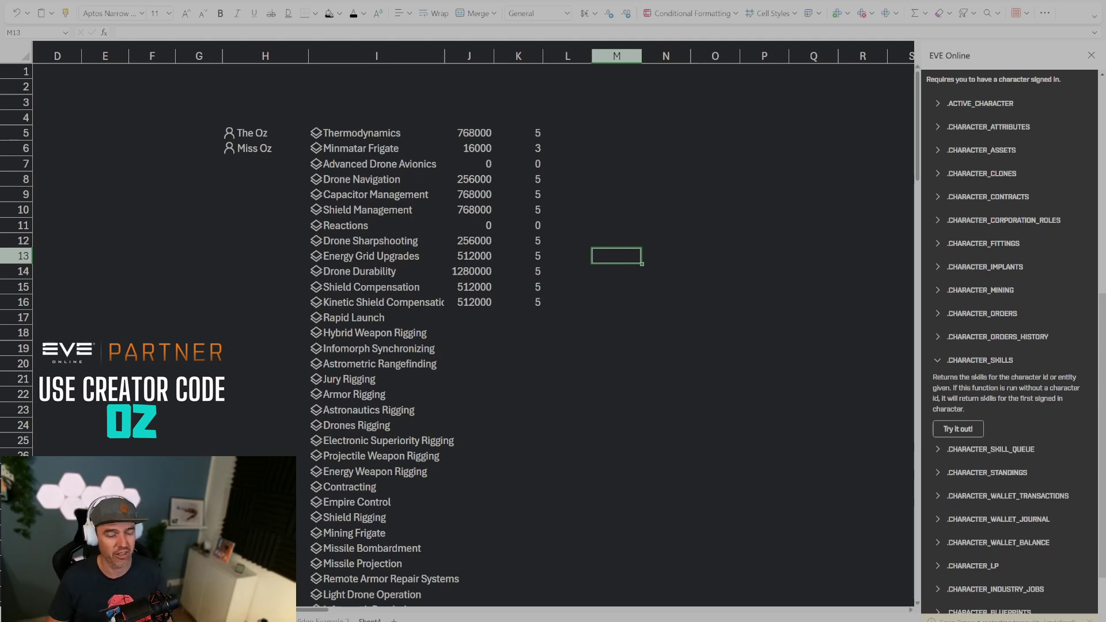
click(518, 164)
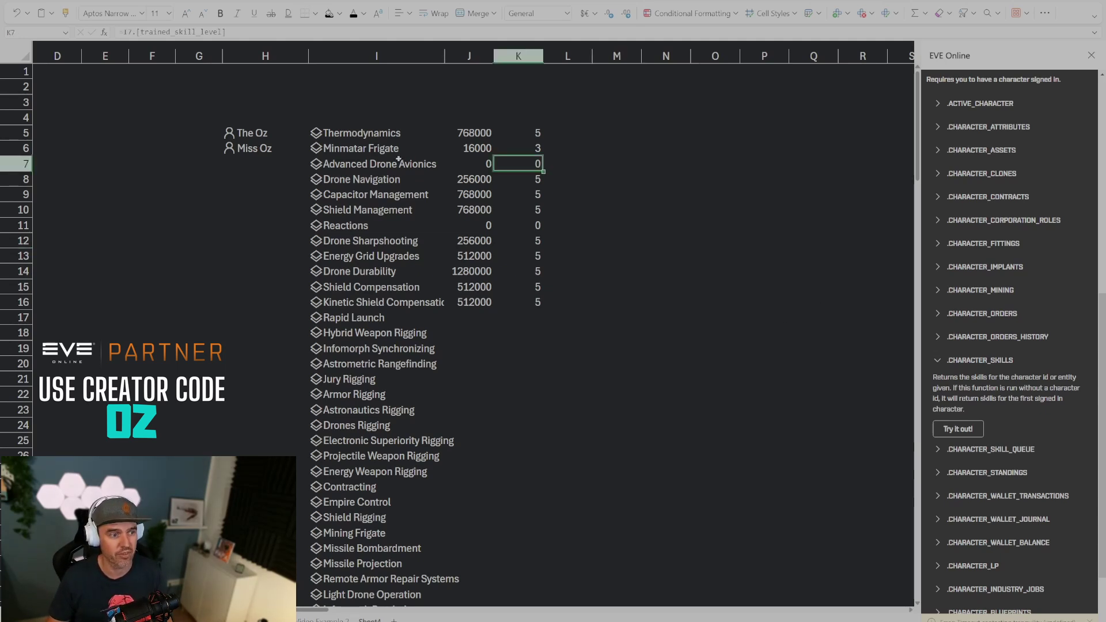
click(367, 133)
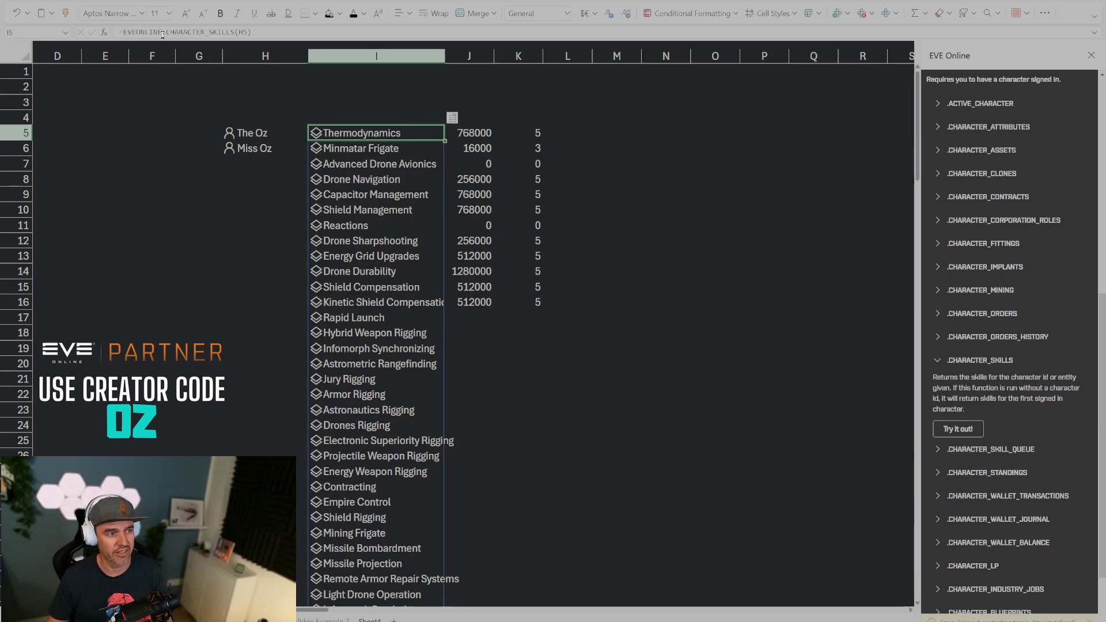
Step: Change I5 to CHARACTER_SKILLS(H5).skillpoints_in_skill and select the #FIELD! error columns J:L
click(252, 33)
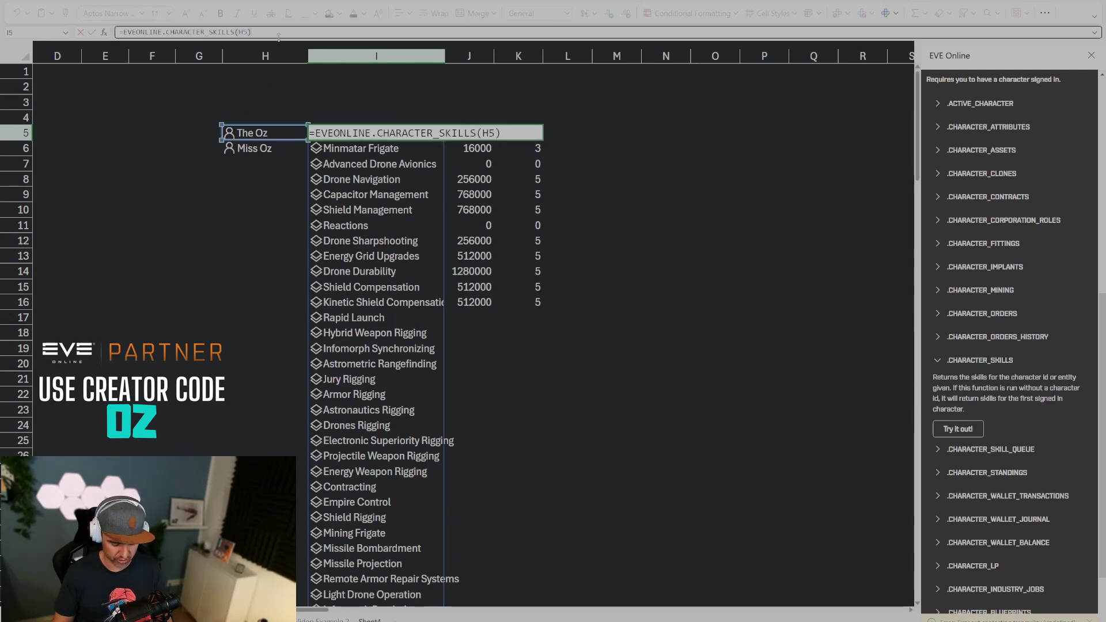
text(.skillpoints)
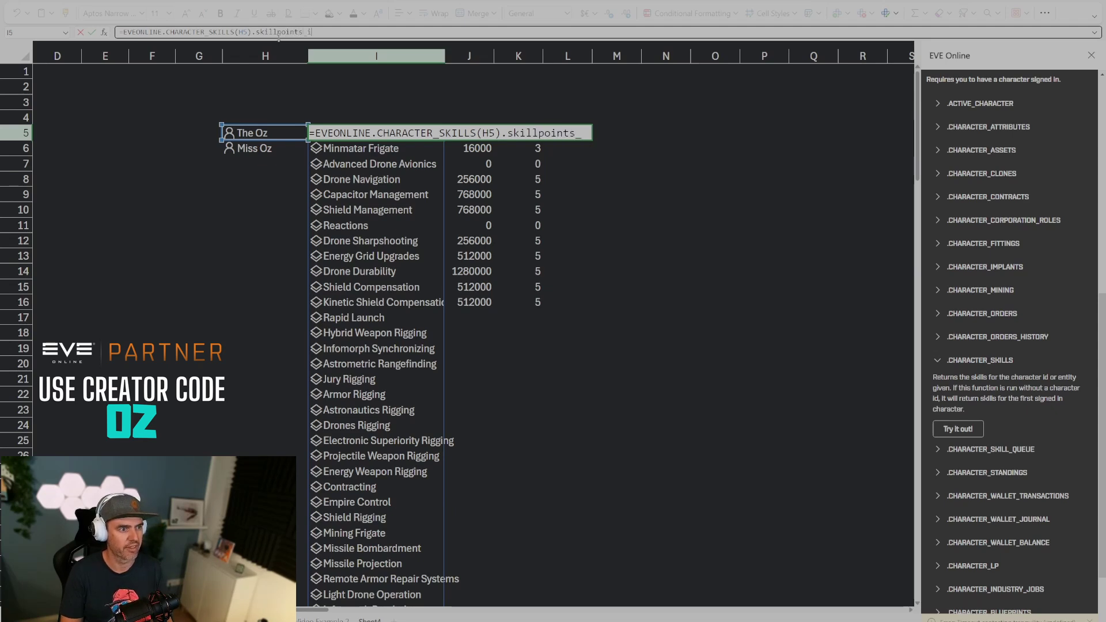
text(_in:)
key(BackSpace)
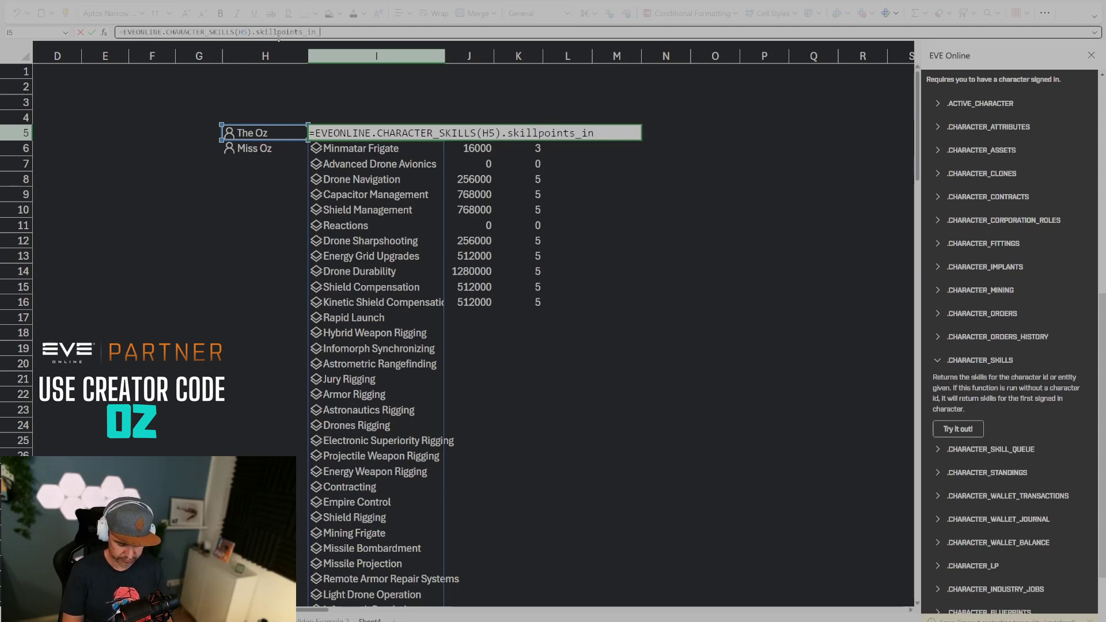
text(_skill)
key(Return)
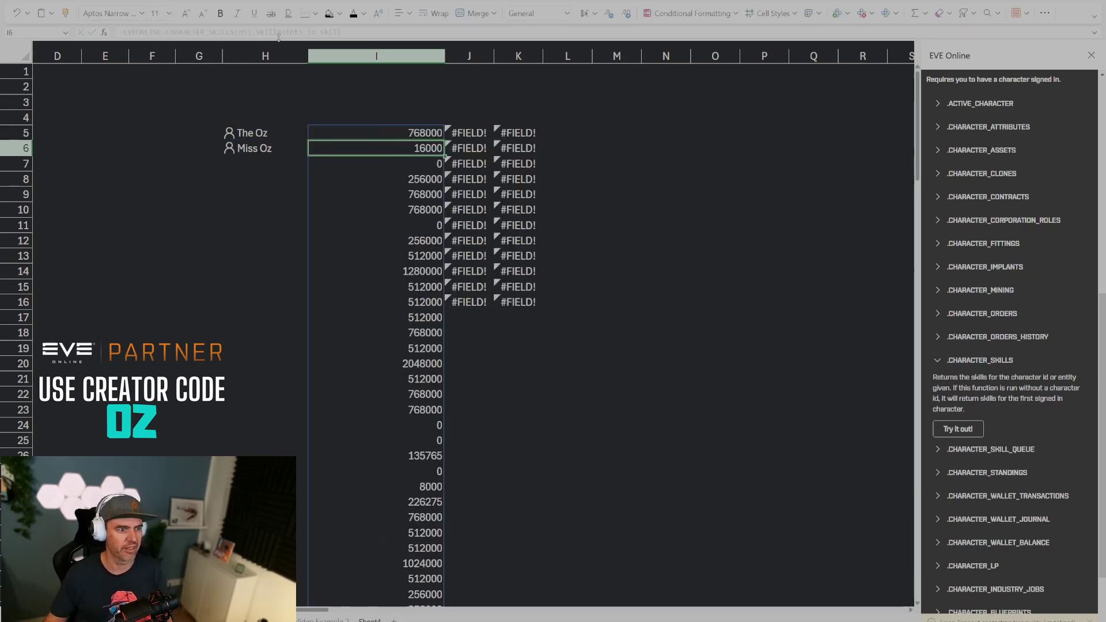
click(483, 133)
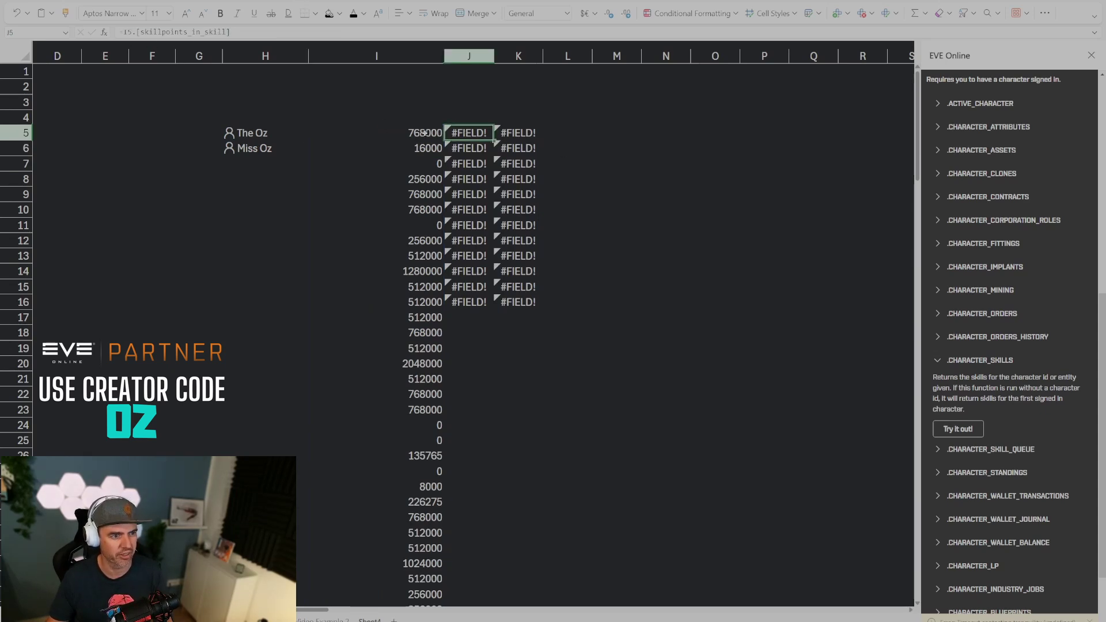
key(Left)
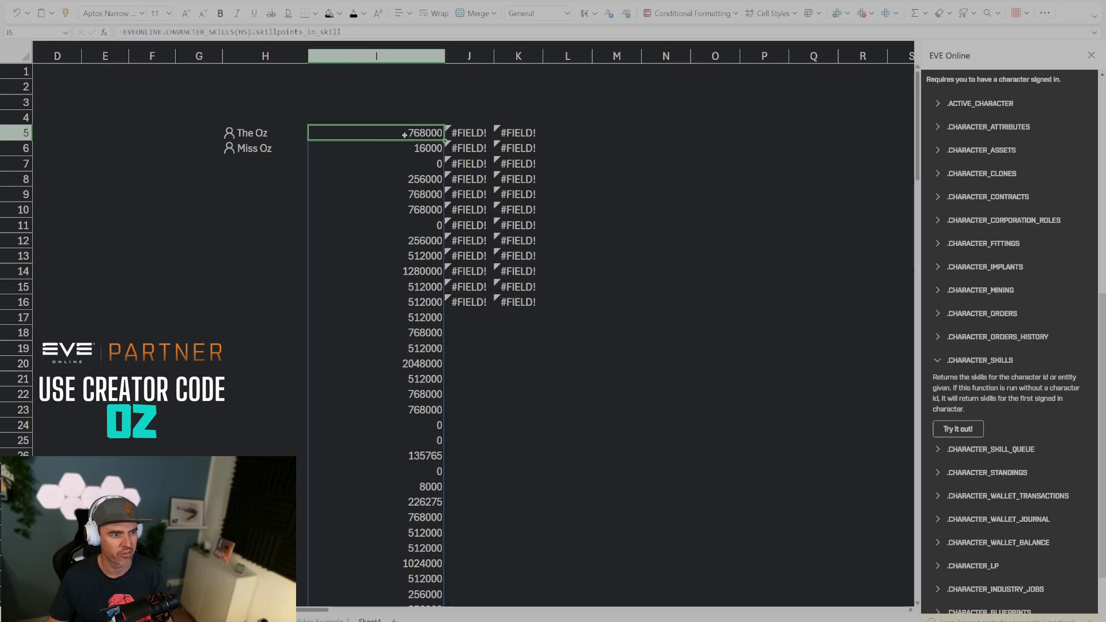
drag(468, 56, 541, 67)
Step: Clear the #FIELD! results and wrap I5's skill-points formula in SUM()
key(Delete)
click(616, 149)
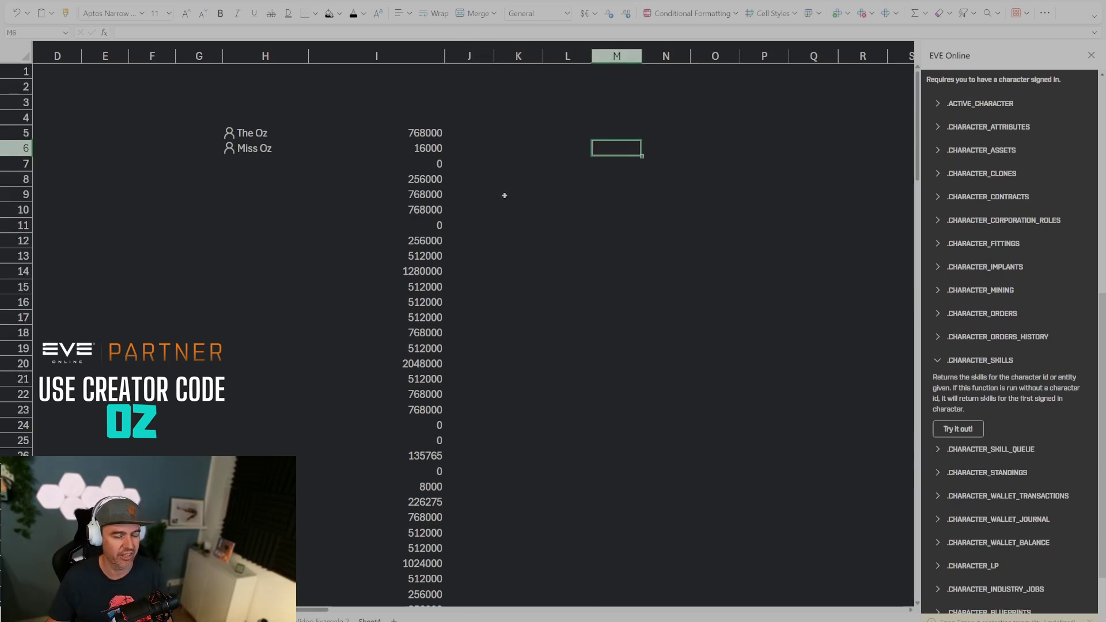
click(415, 134)
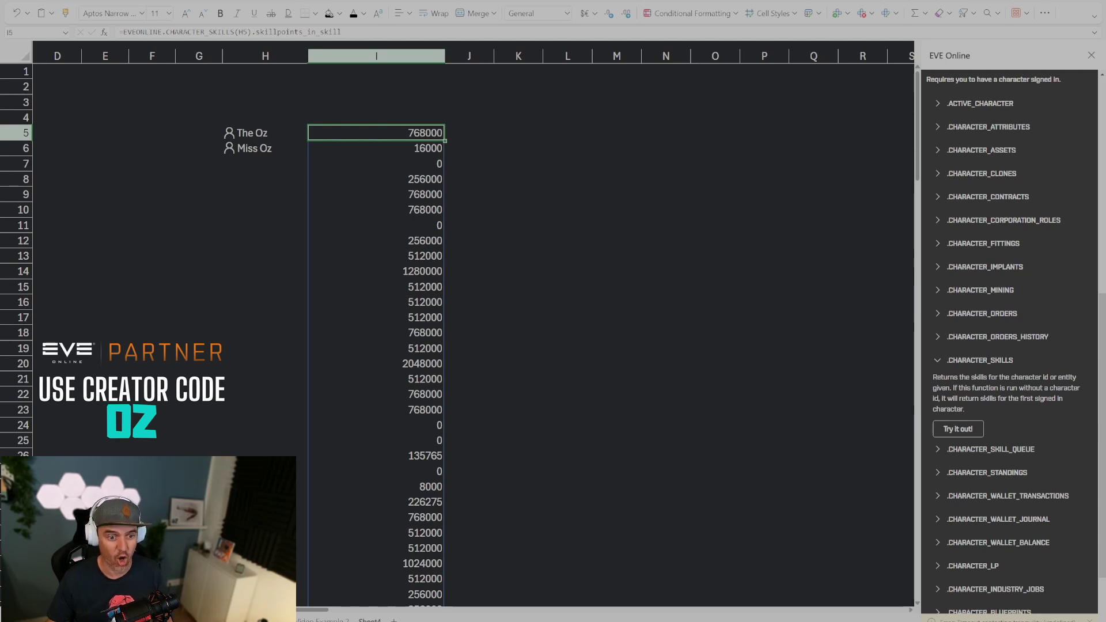
click(518, 225)
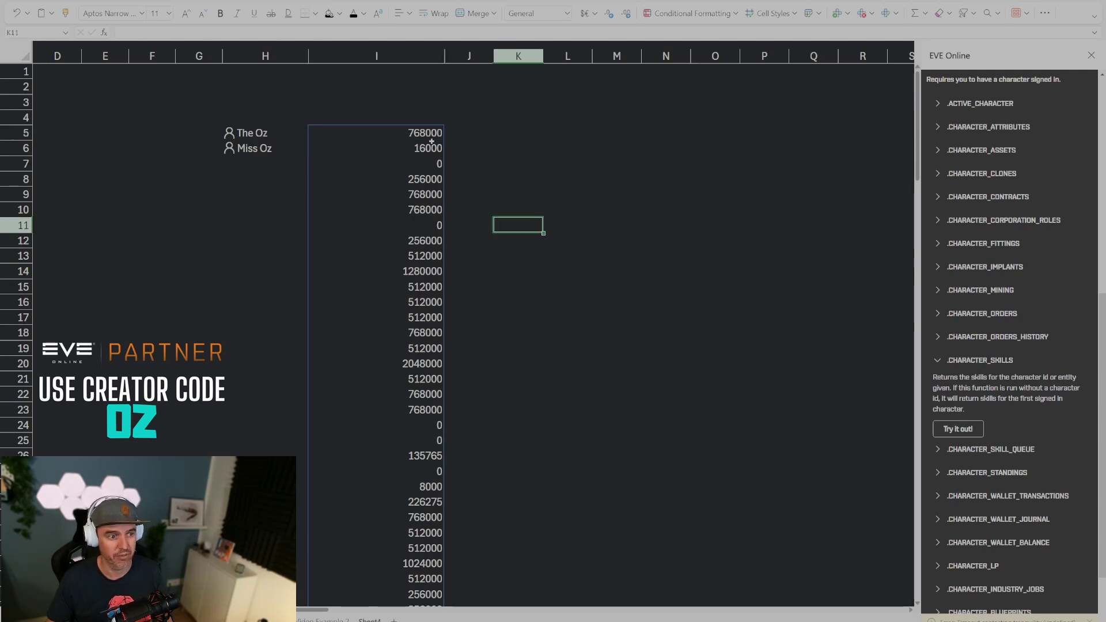
click(402, 131)
click(128, 31)
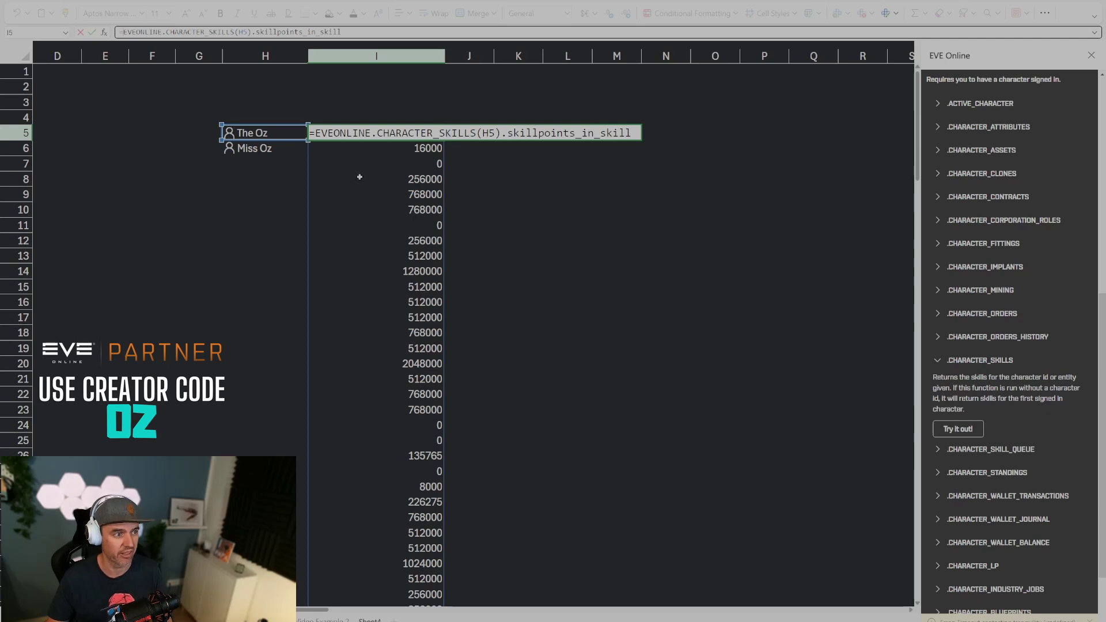
text(sum()
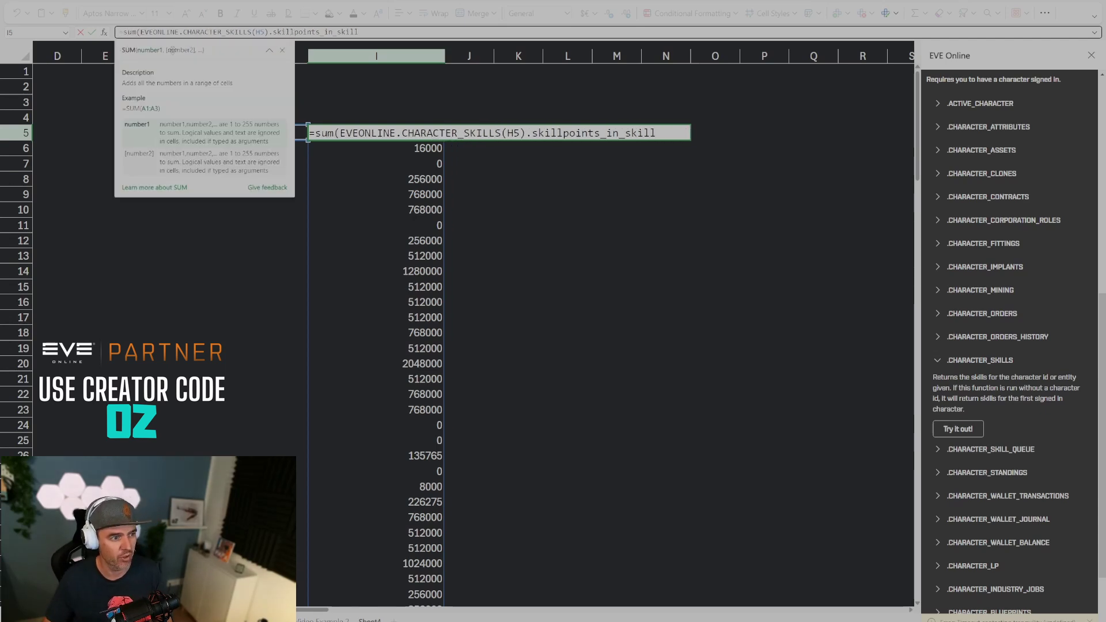
text())
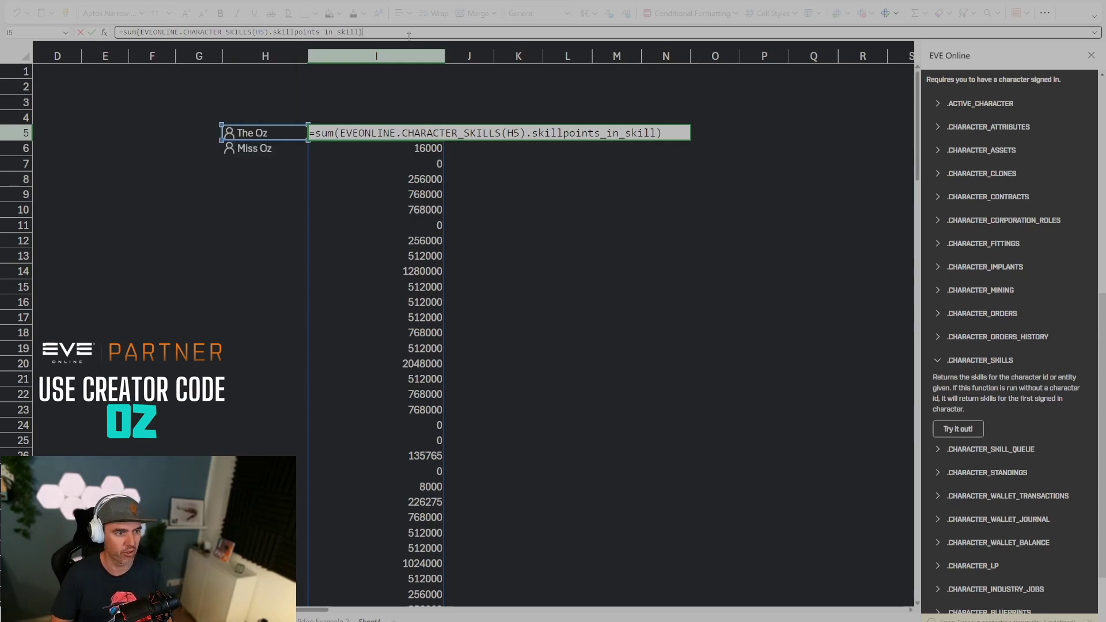
key(Return)
Step: Format the I5 total as Comma style with no decimal places (87,399,601)
key(Up)
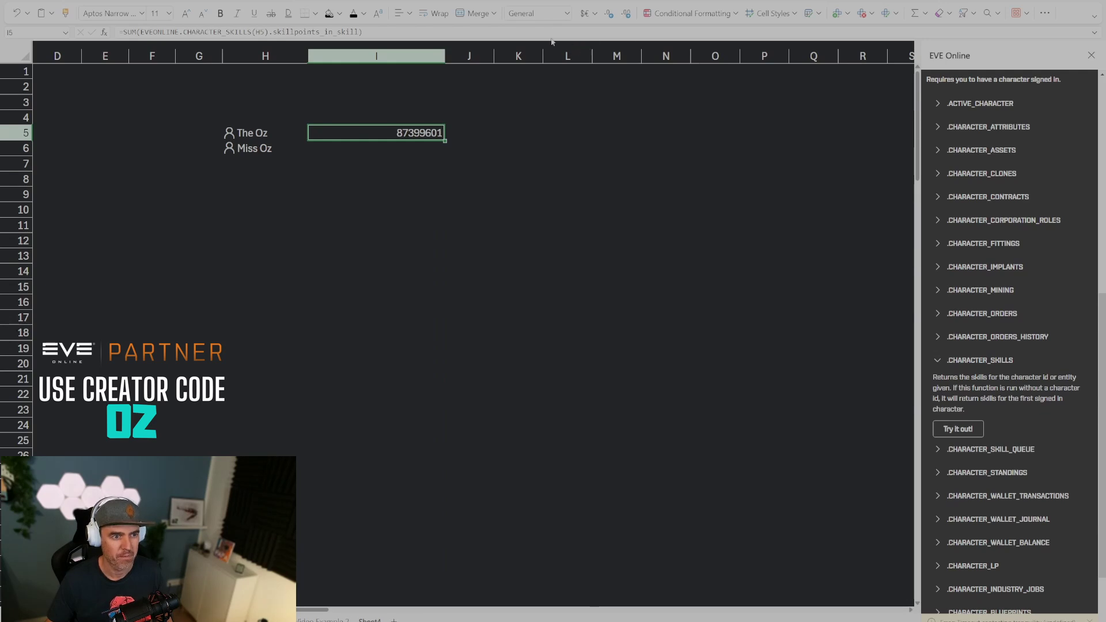
click(569, 16)
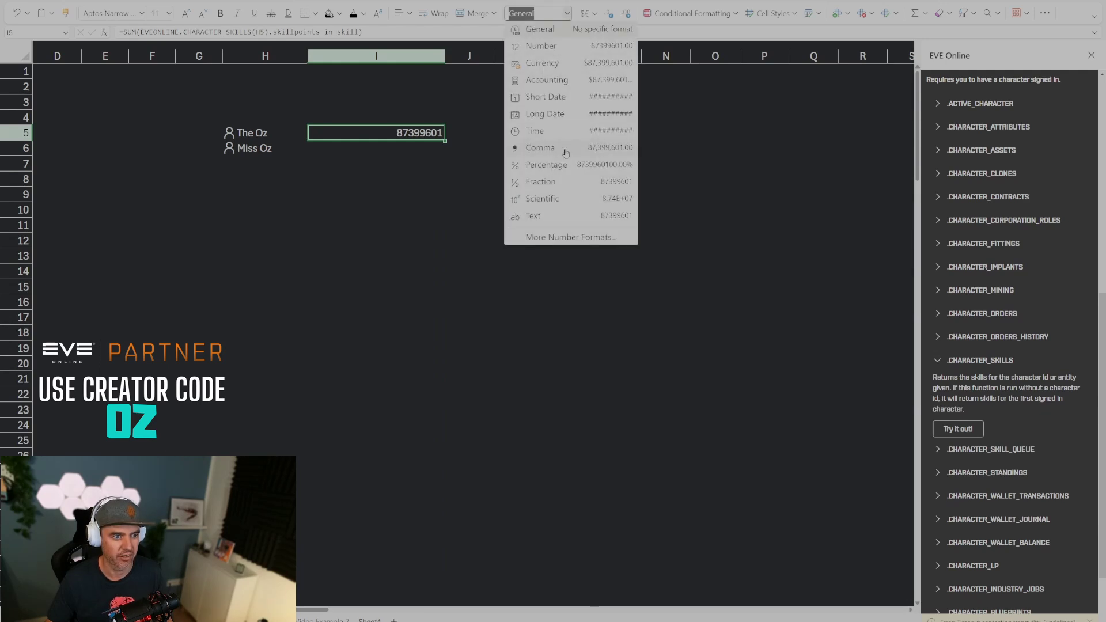
click(518, 149)
click(610, 13)
click(610, 13)
click(567, 179)
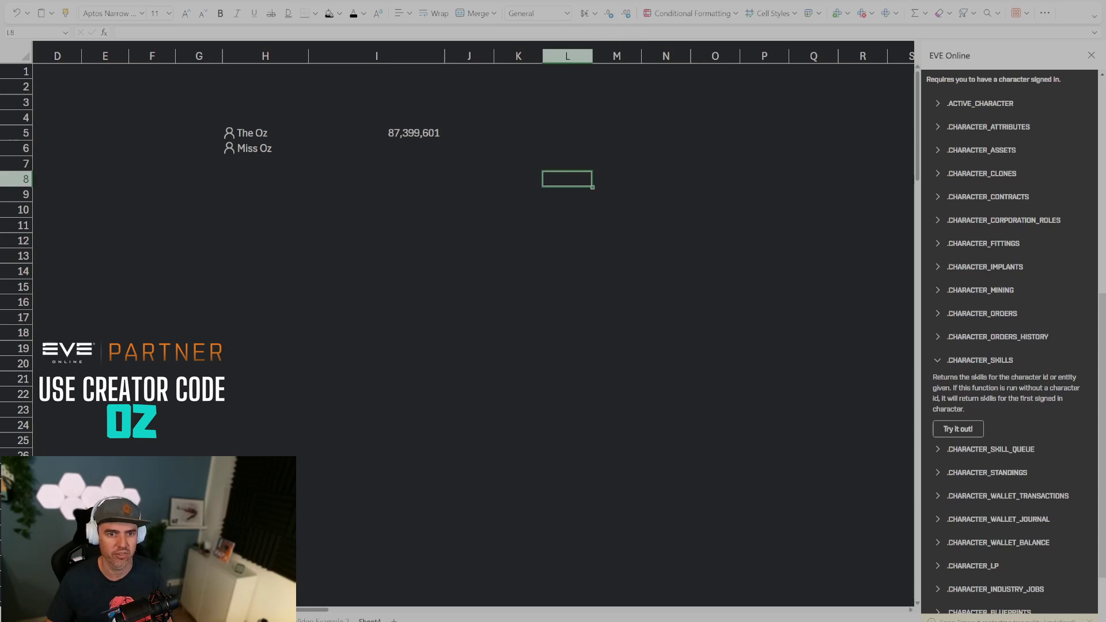
click(403, 210)
Step: Copy the total formula to I6, giving the second character 14,310,460
click(412, 136)
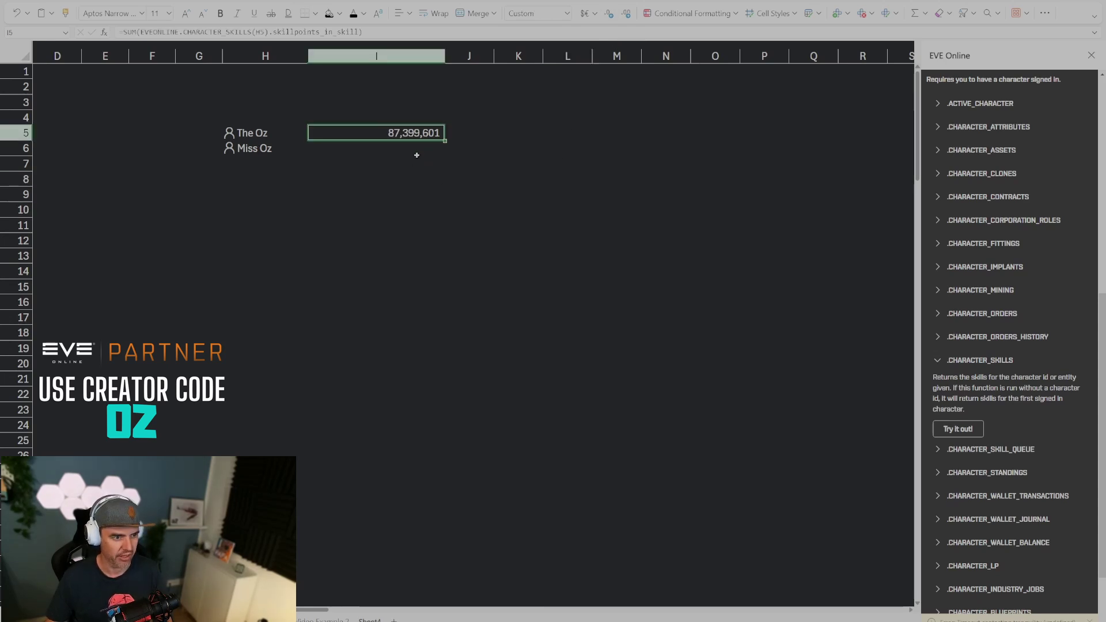
key(ctrl+c)
click(425, 147)
key(ctrl+v)
click(412, 222)
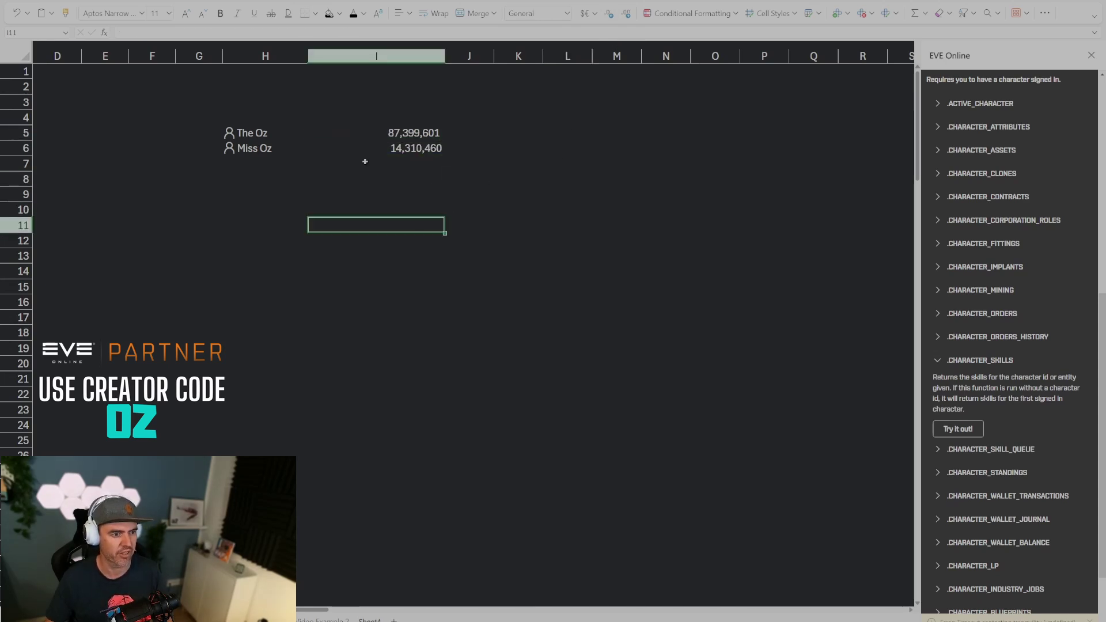
drag(254, 133, 253, 148)
click(408, 132)
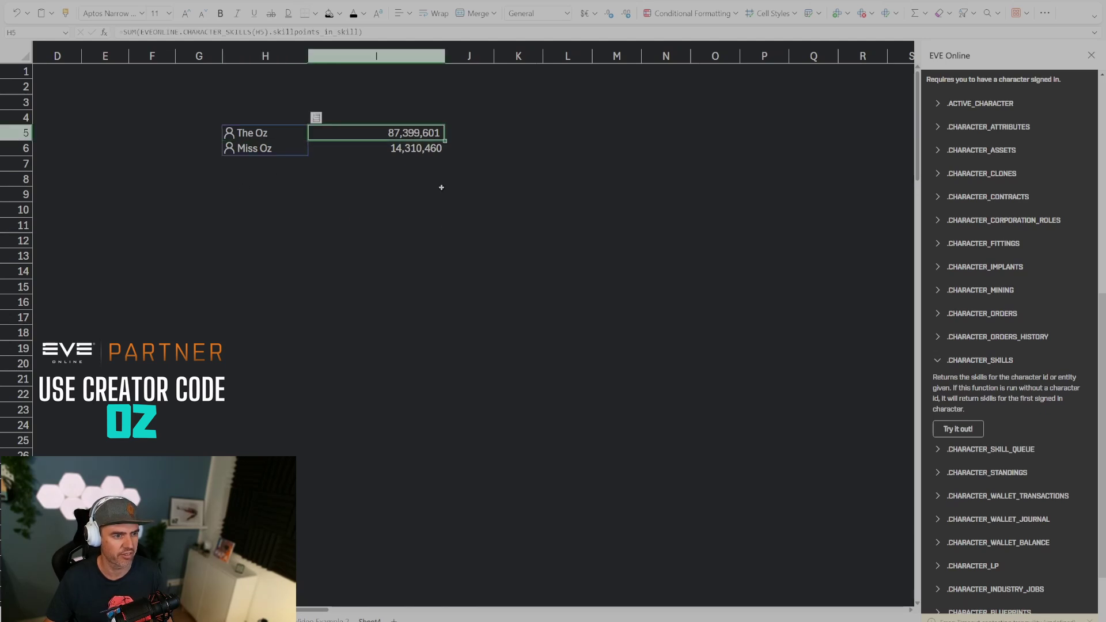
click(252, 148)
click(404, 148)
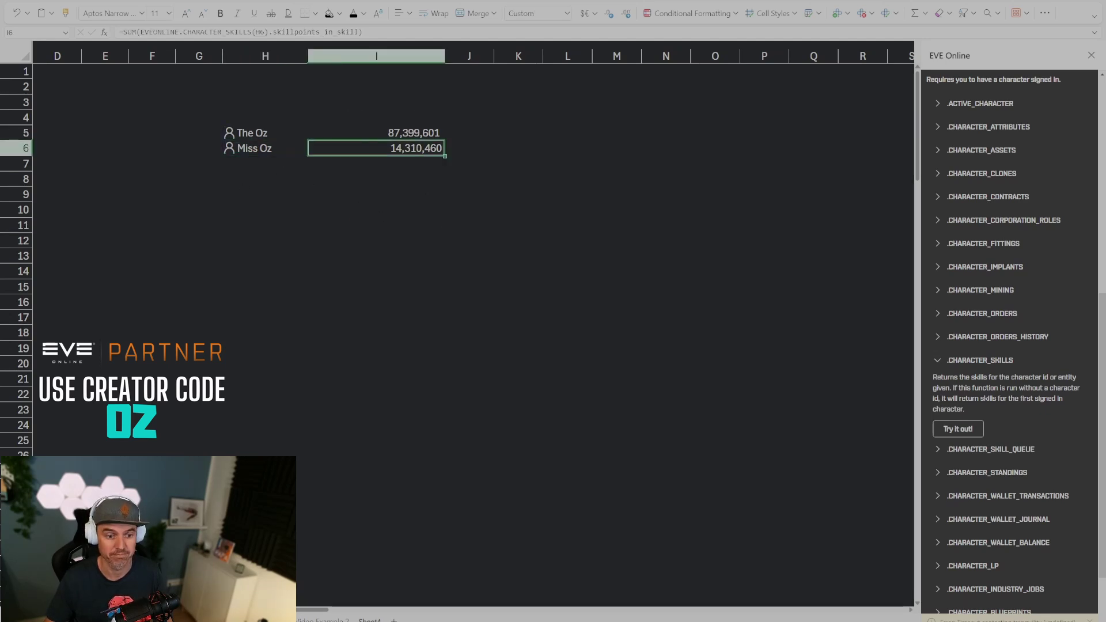
Step: Add the header 'Total SP' in I4
click(412, 118)
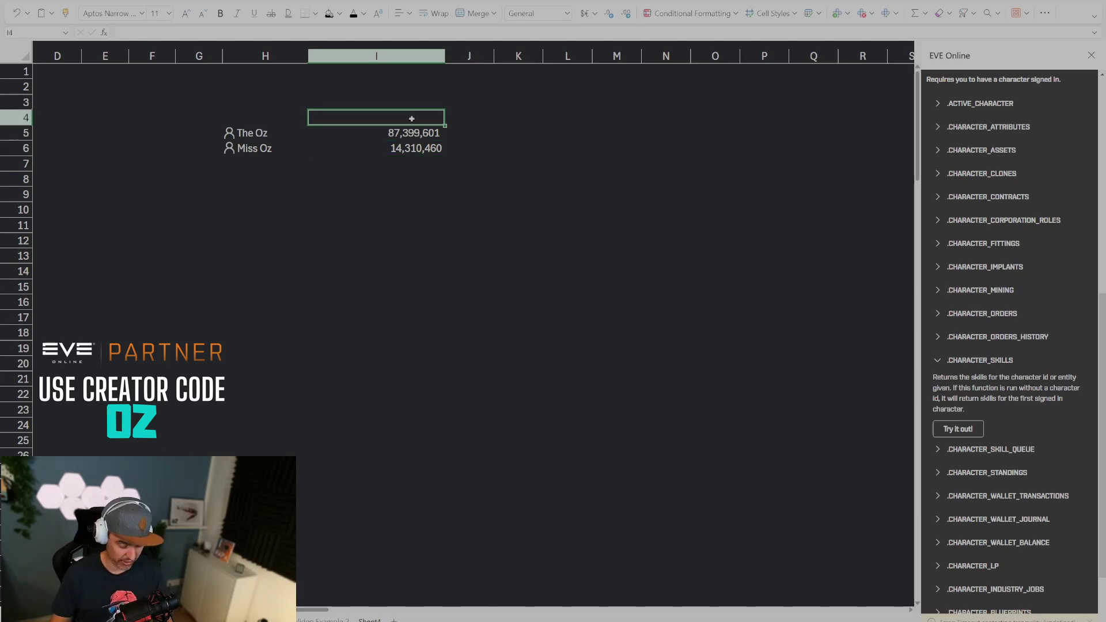
text(Total SP)
key(Return)
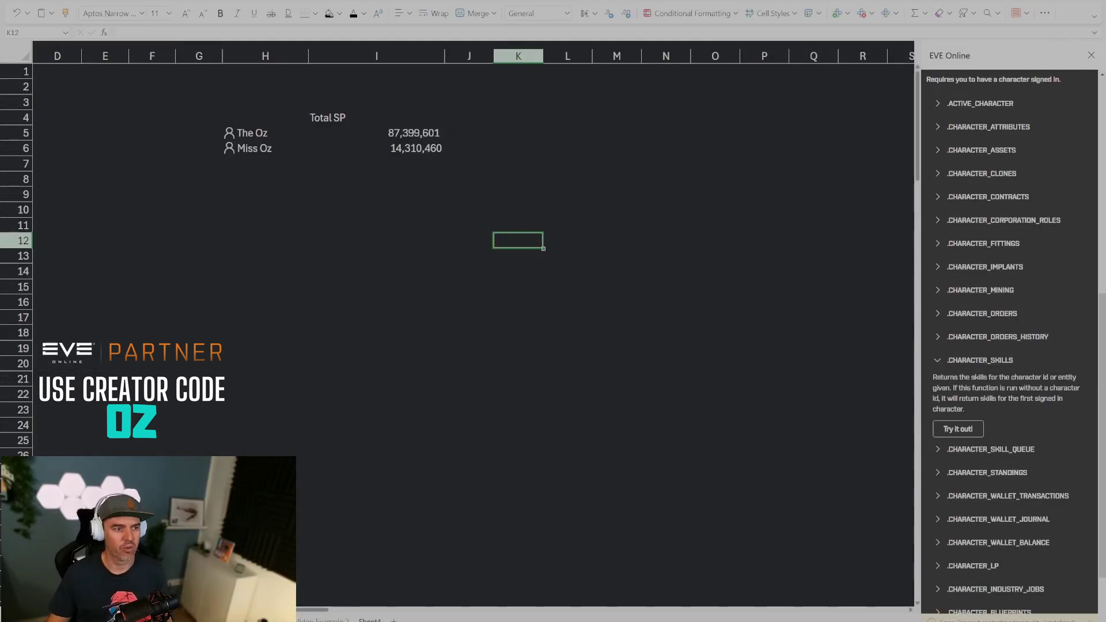
Step: Narrow the Total SP column I to fit its numbers
click(469, 118)
click(405, 134)
drag(444, 53, 380, 55)
drag(501, 163, 502, 179)
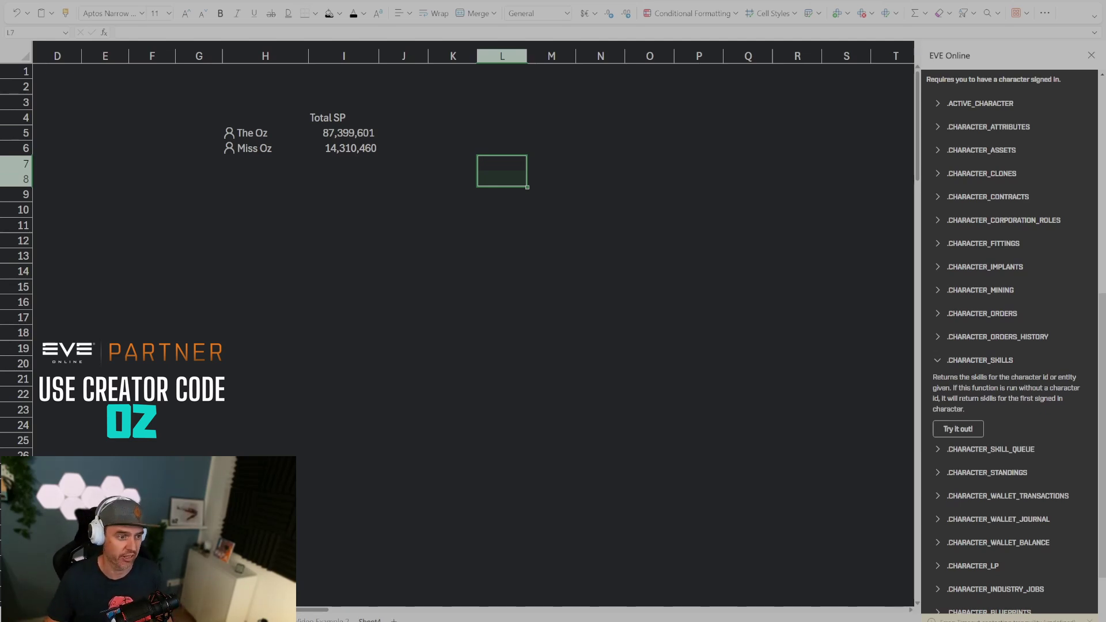
click(404, 194)
Step: Insert CHARACTER_SKILL_QUEUE in J5 and widen column J to fit the queued skill names
click(407, 129)
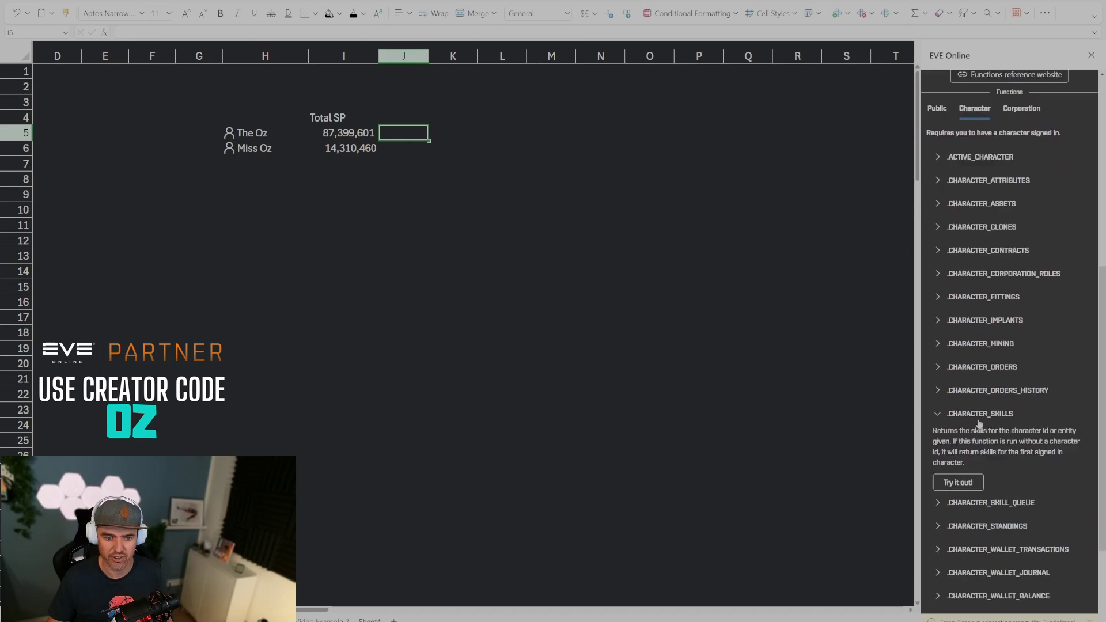
click(986, 451)
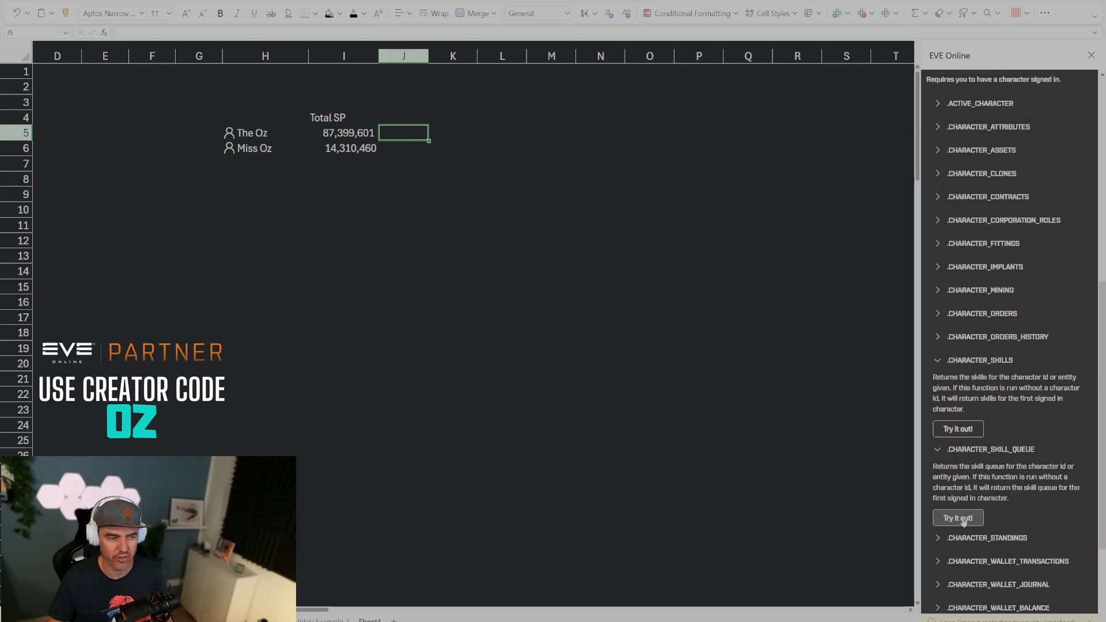
click(961, 518)
click(452, 164)
drag(430, 56, 538, 59)
click(611, 241)
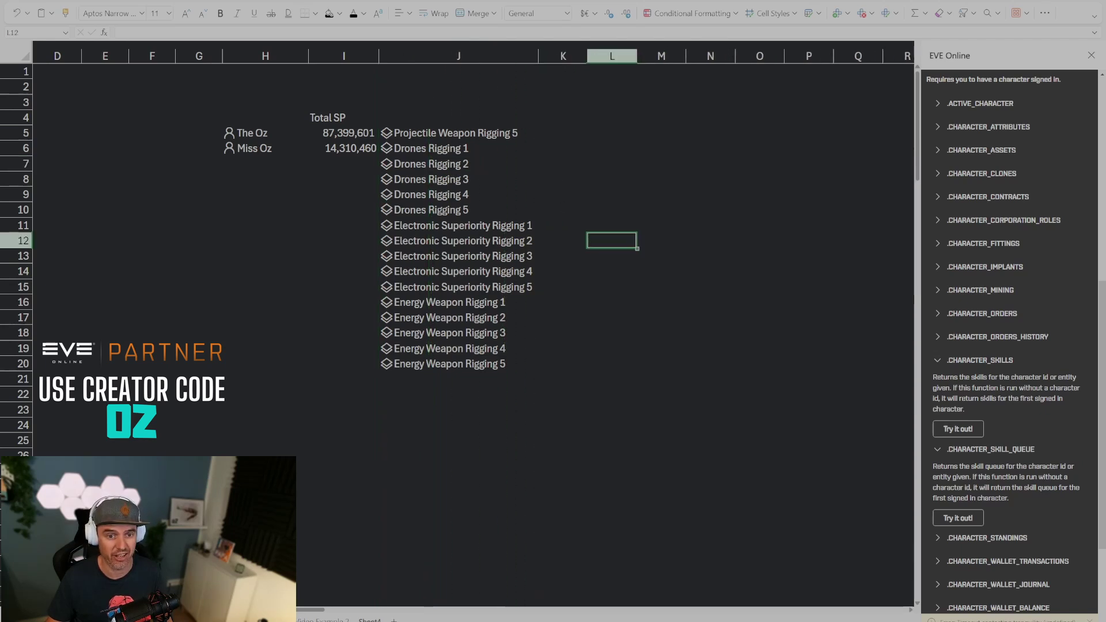
Step: Rewrite J5 as =INDEX(EVEONLINE.CHARACTER_SKILL_QUEUE(),1,1) to show Projectile Weapon Rigging 5
key(Left)
key(Left)
key(Left)
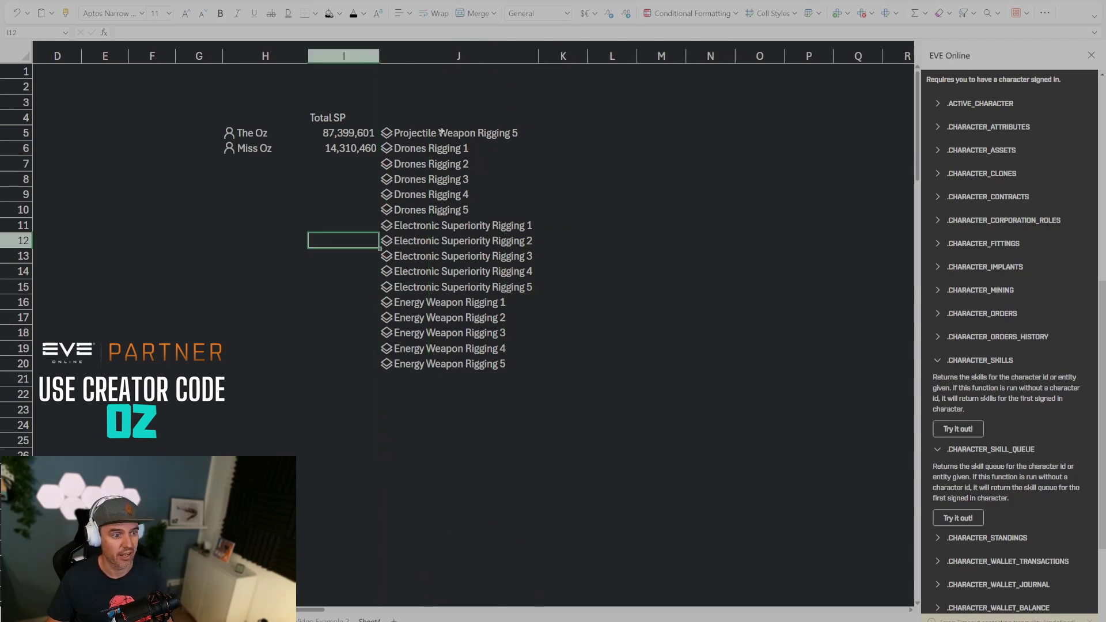
key(Up)
key(Up)
key(Up)
key(Up)
key(Up)
key(Up)
key(Up)
key(Right)
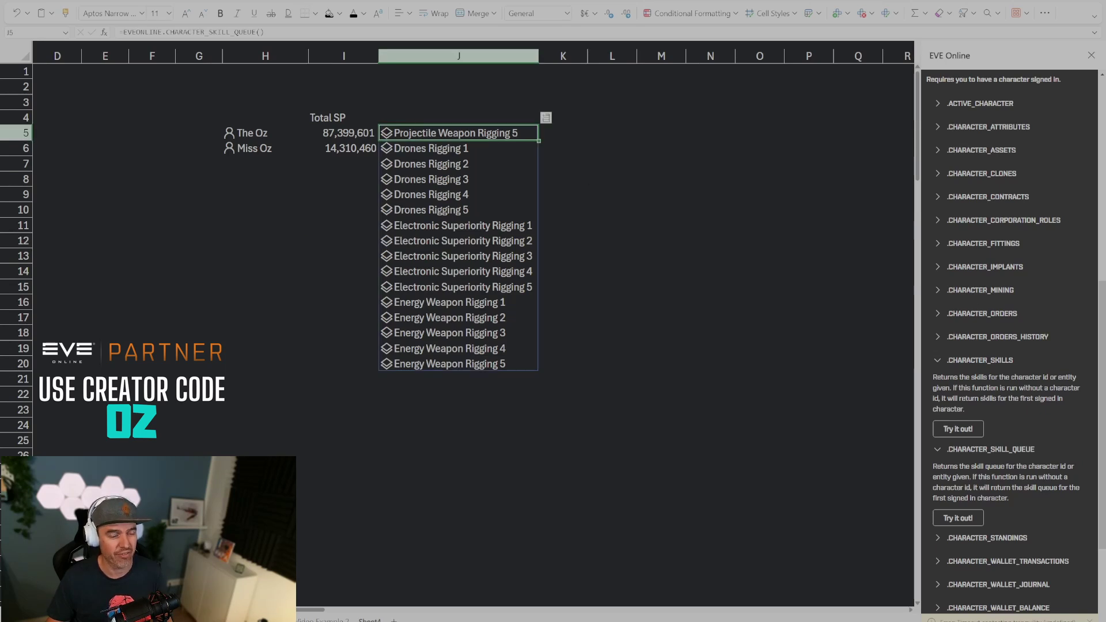
key(Down)
key(Up)
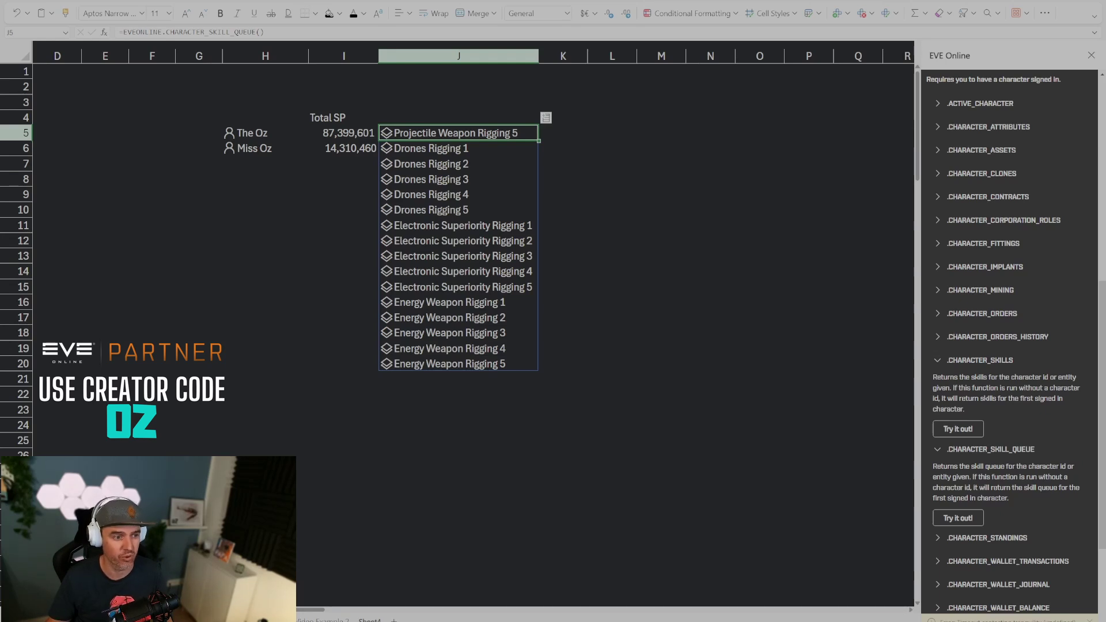
click(123, 32)
text(index()
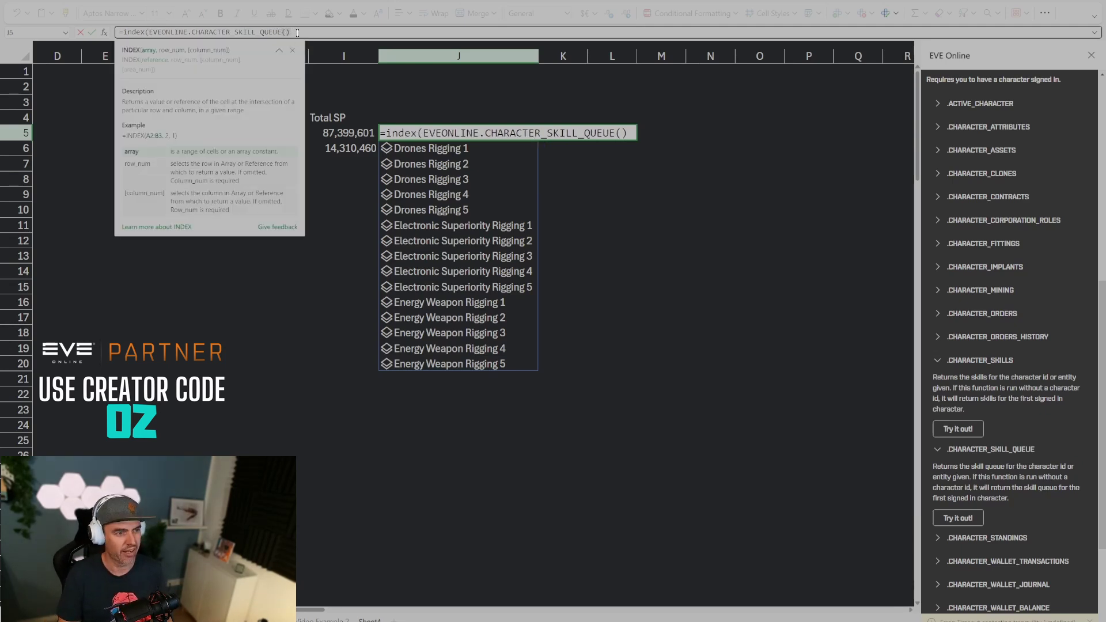
text(,1)
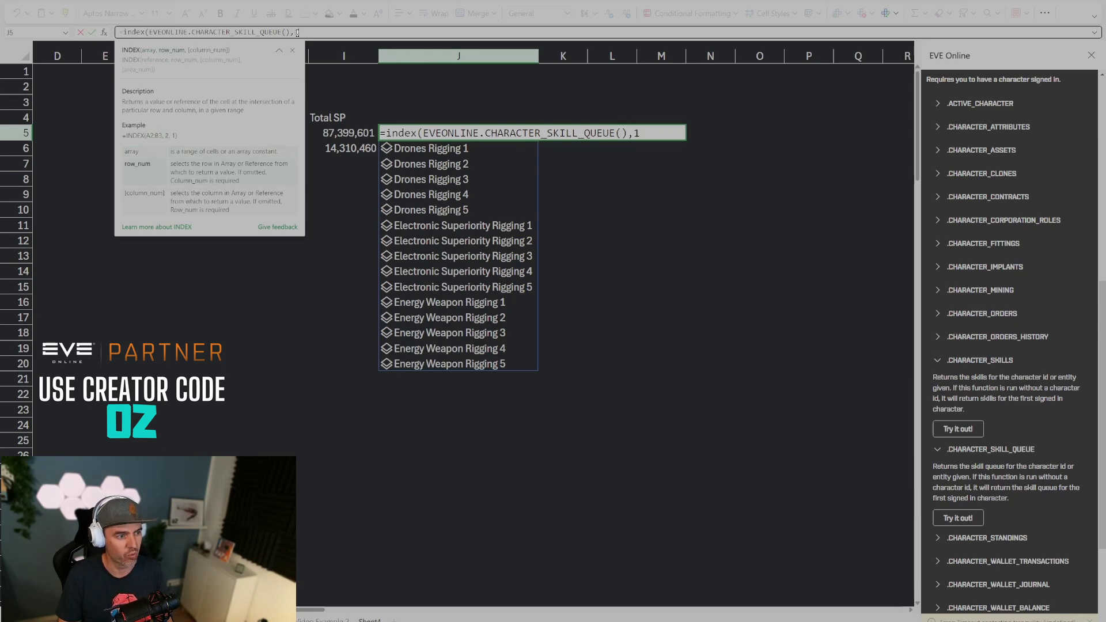
text(,1)
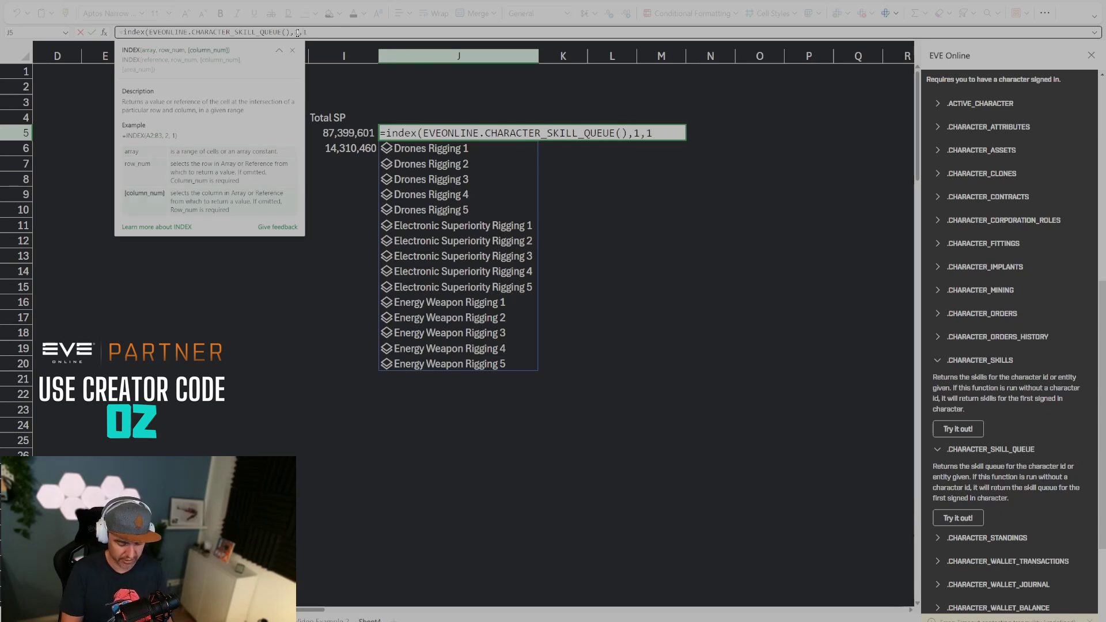
text())
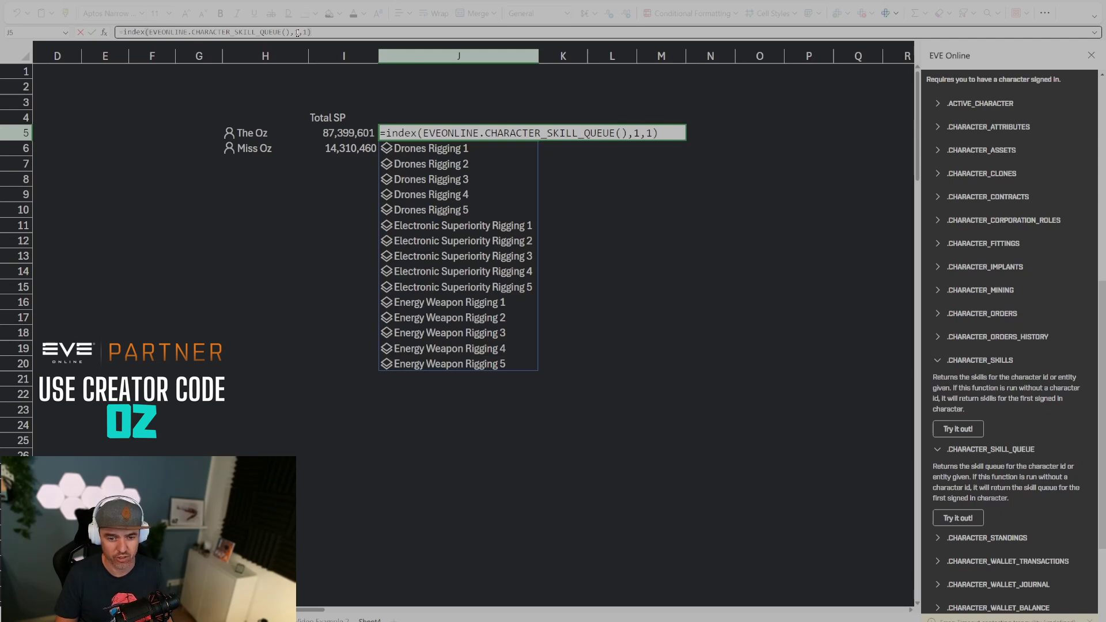
key(Return)
key(Up)
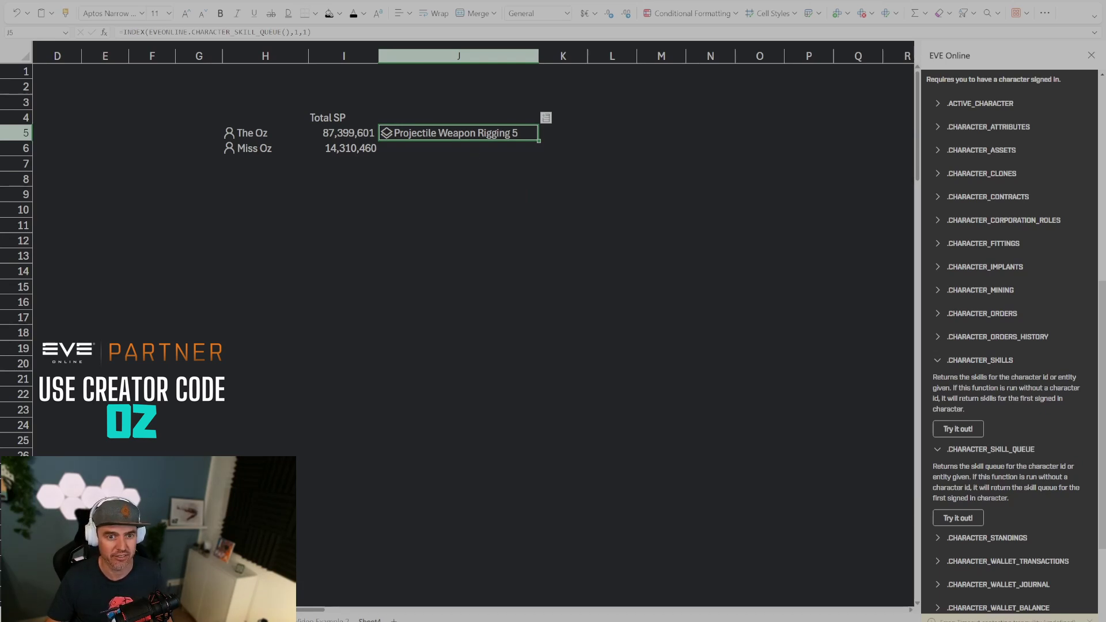
Step: Copy J5's skill-in-training formula into K5, then clear K5 again
click(461, 209)
click(464, 138)
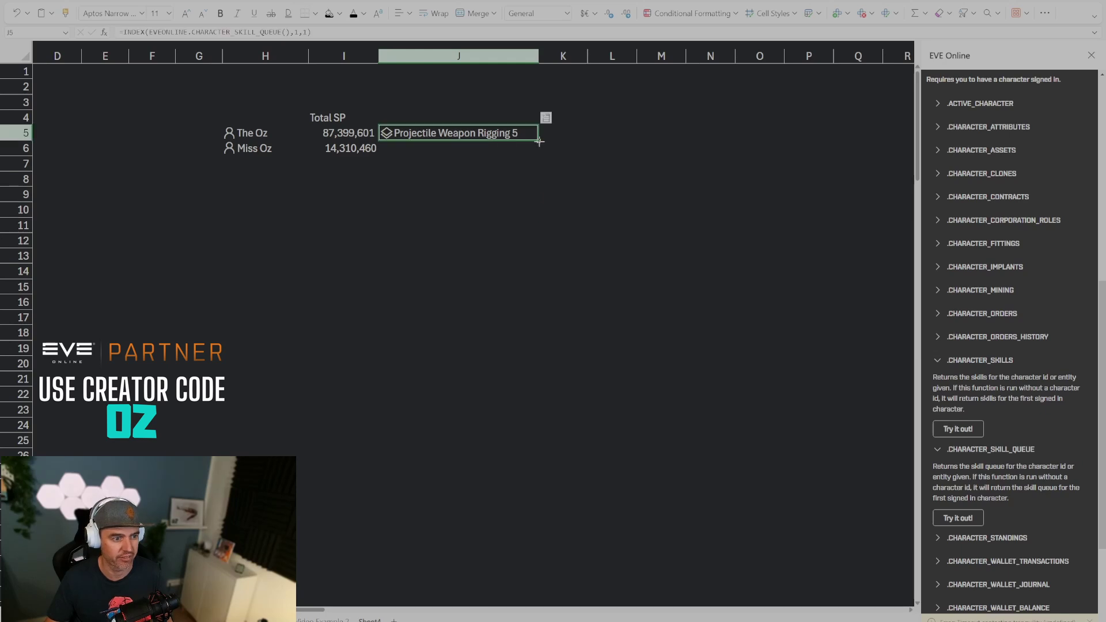
drag(538, 142, 589, 142)
click(592, 133)
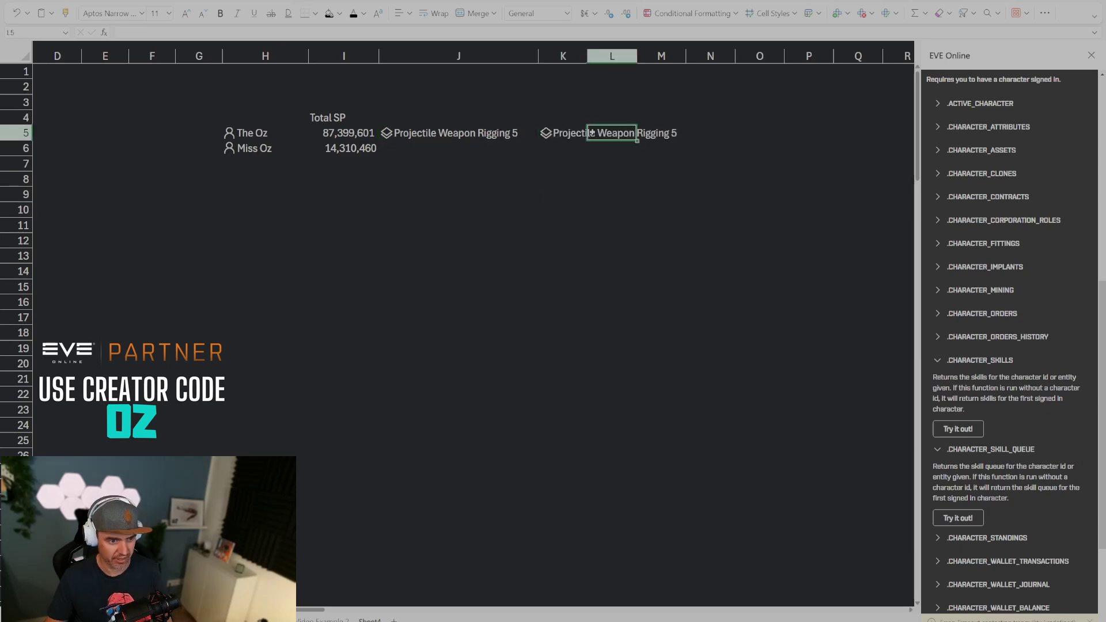
click(570, 137)
key(Delete)
key(Left)
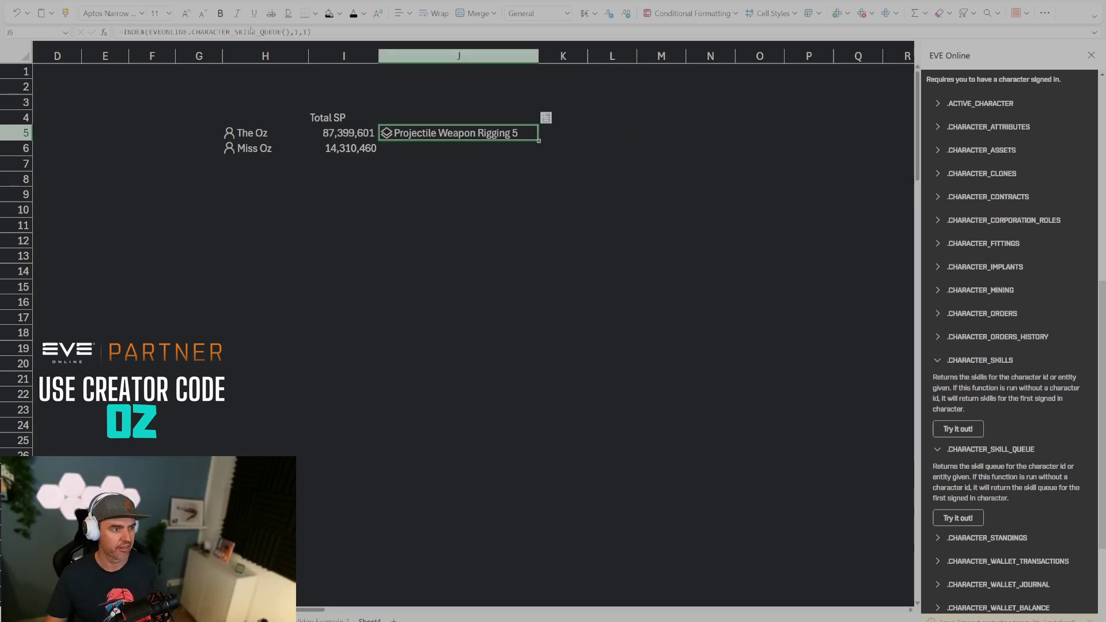
Step: Point J5's skill-queue formula at H5 and fill it to J6 (Capacitor Systems Operation 5)
click(287, 33)
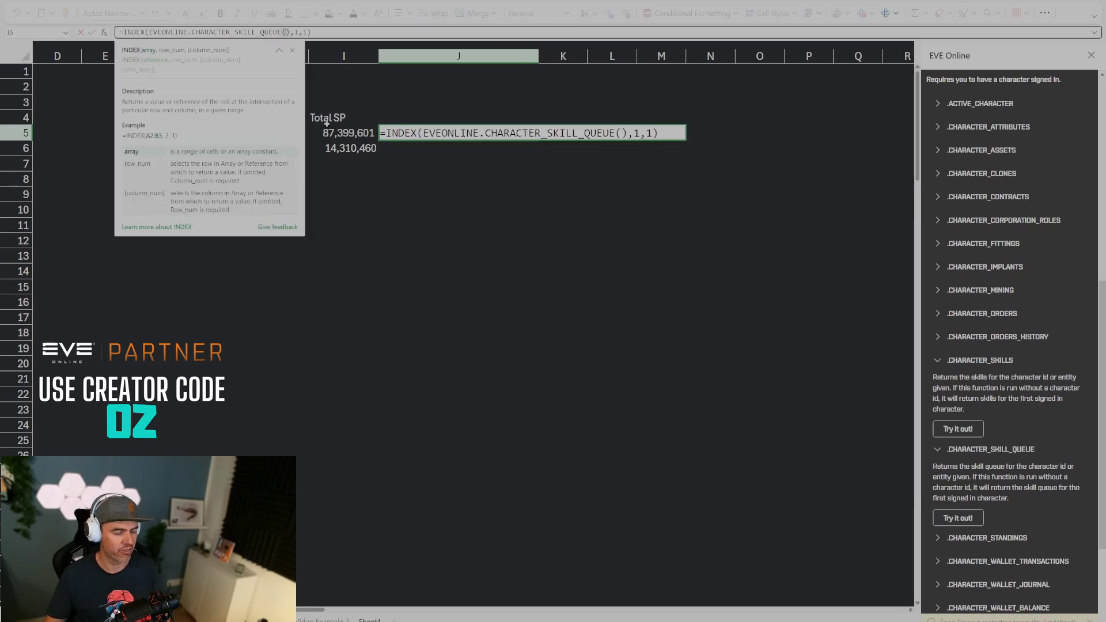
text(H5)
key(ctrl+Return)
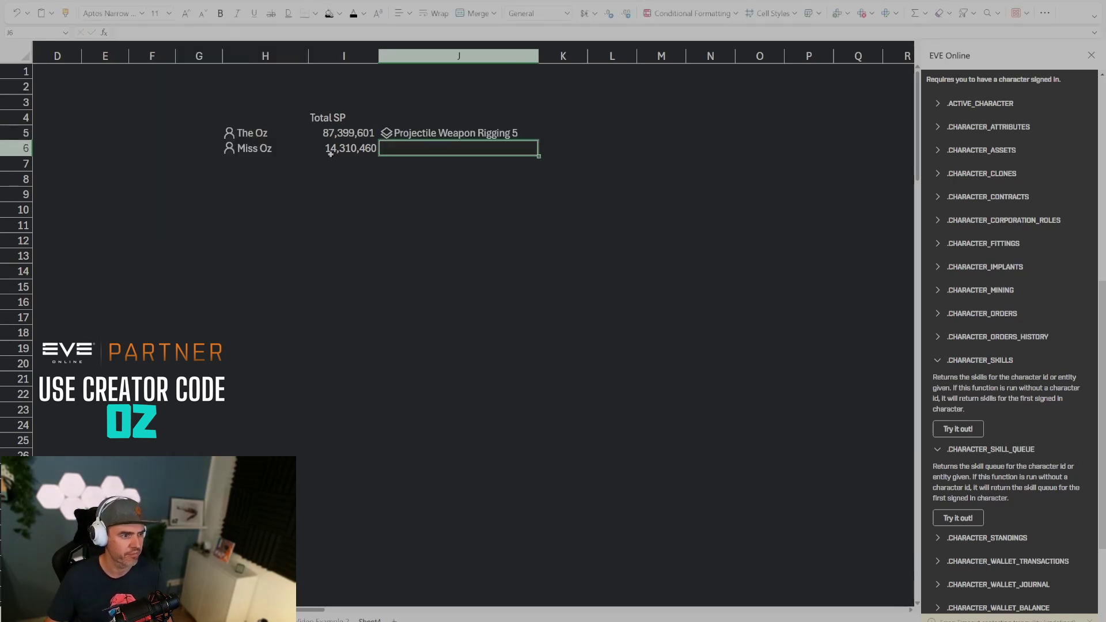
double_click(538, 142)
key(Down)
key(Down)
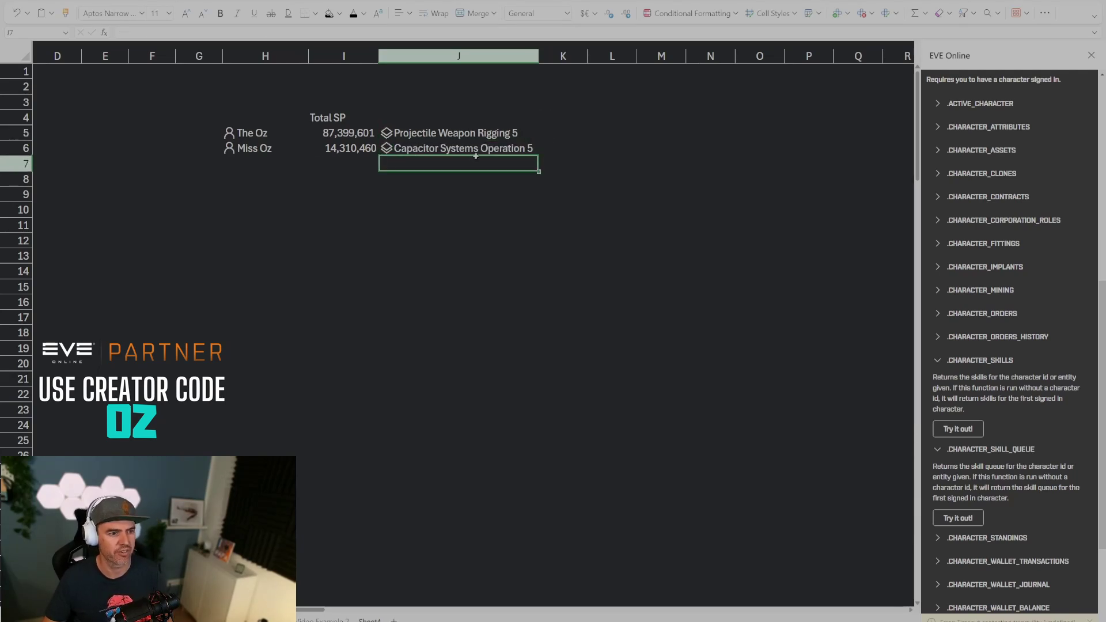
click(478, 149)
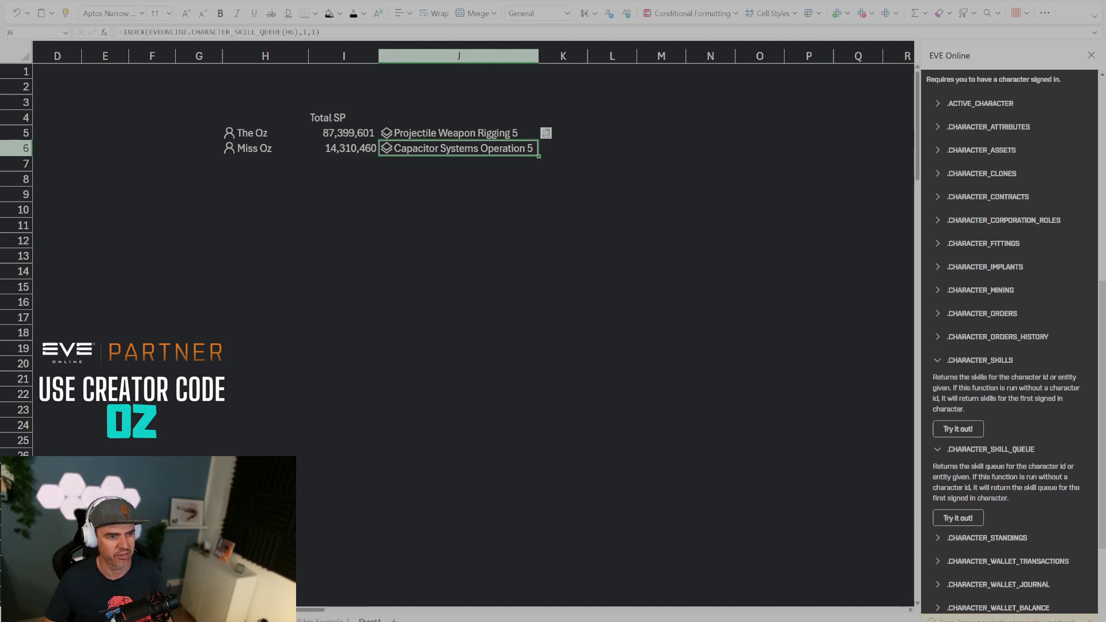
Step: Add the heading 'Current Skill in Training' in J4
click(482, 118)
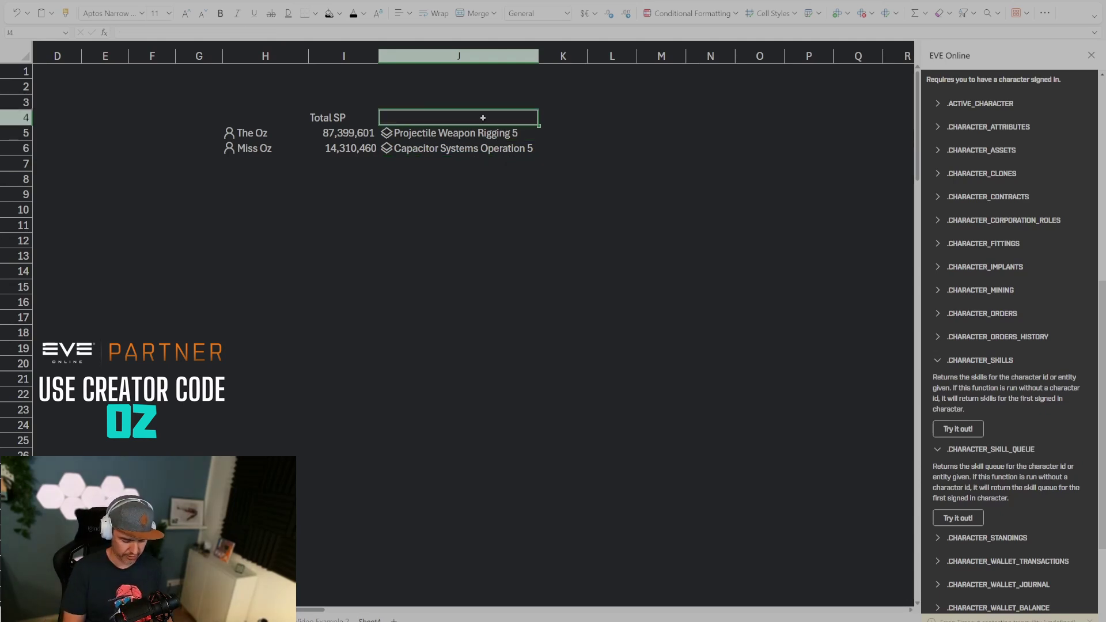
text(Current Ski)
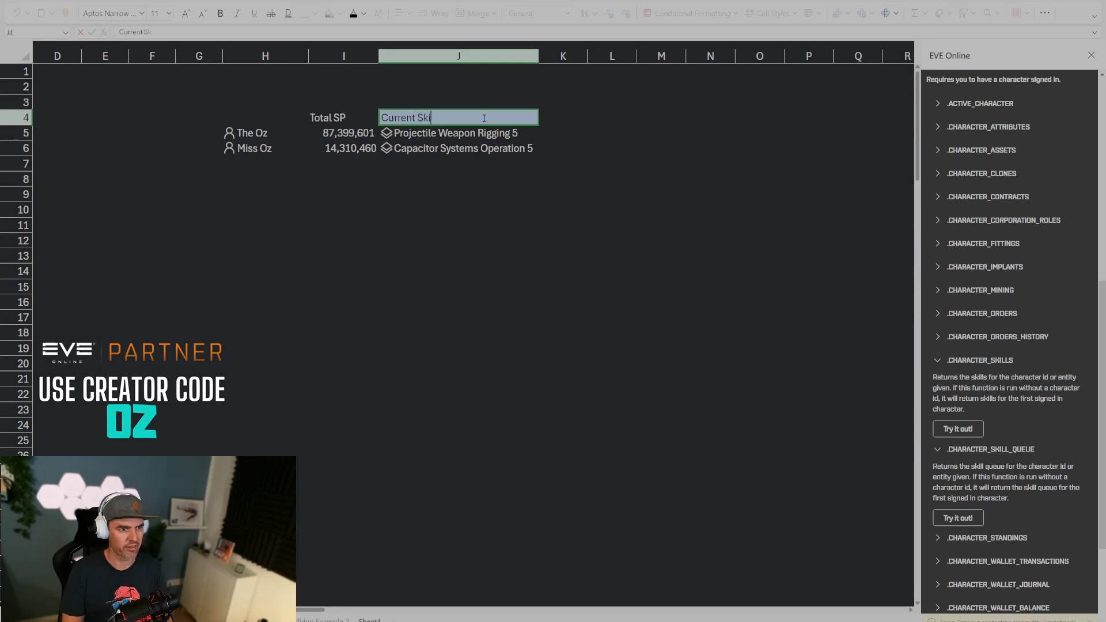
text(ll in Training)
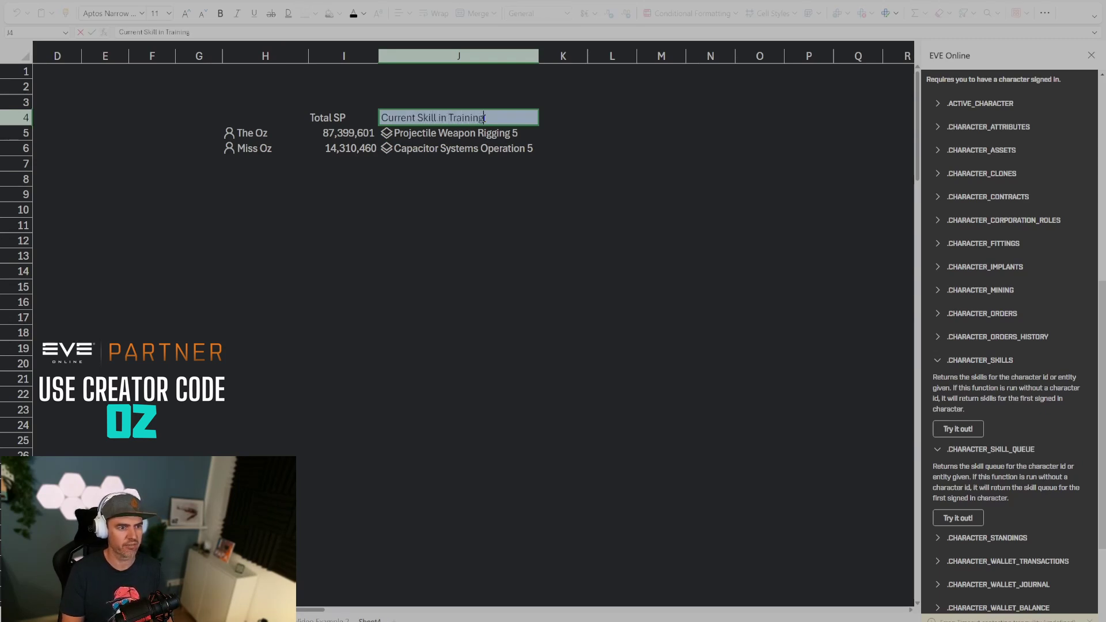
key(Return)
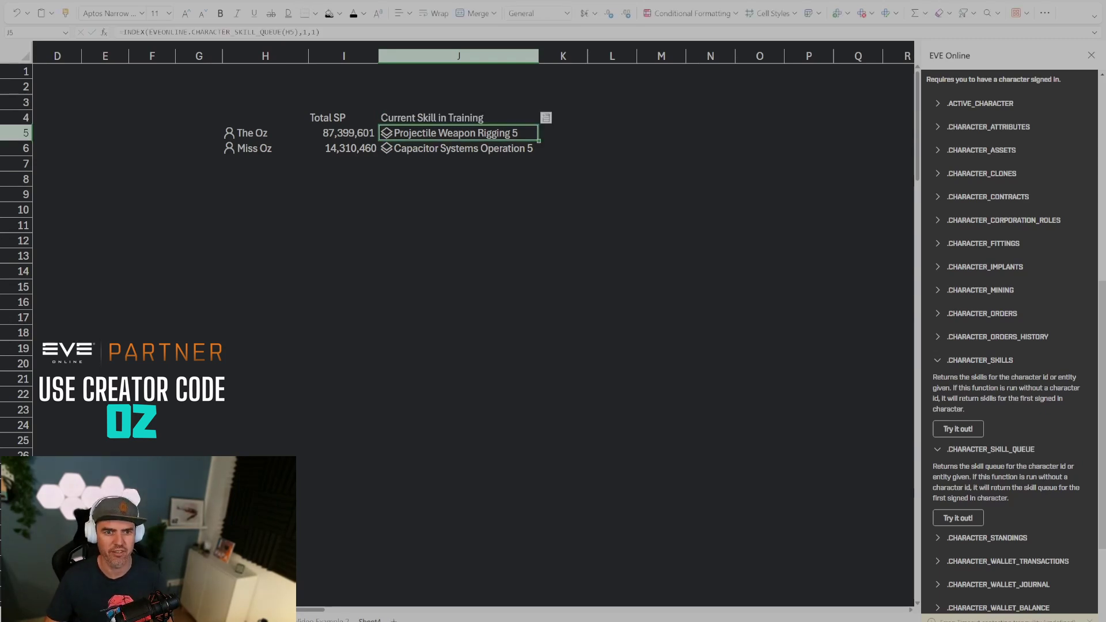
key(Down)
key(Down)
key(Down)
key(Down)
key(Down)
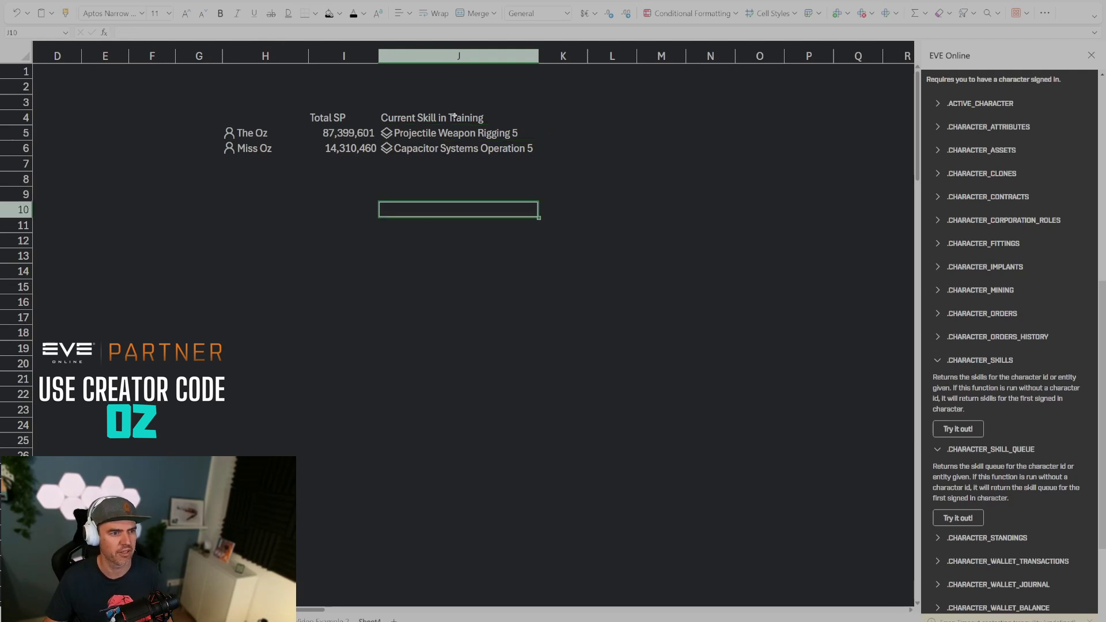
click(460, 125)
click(487, 166)
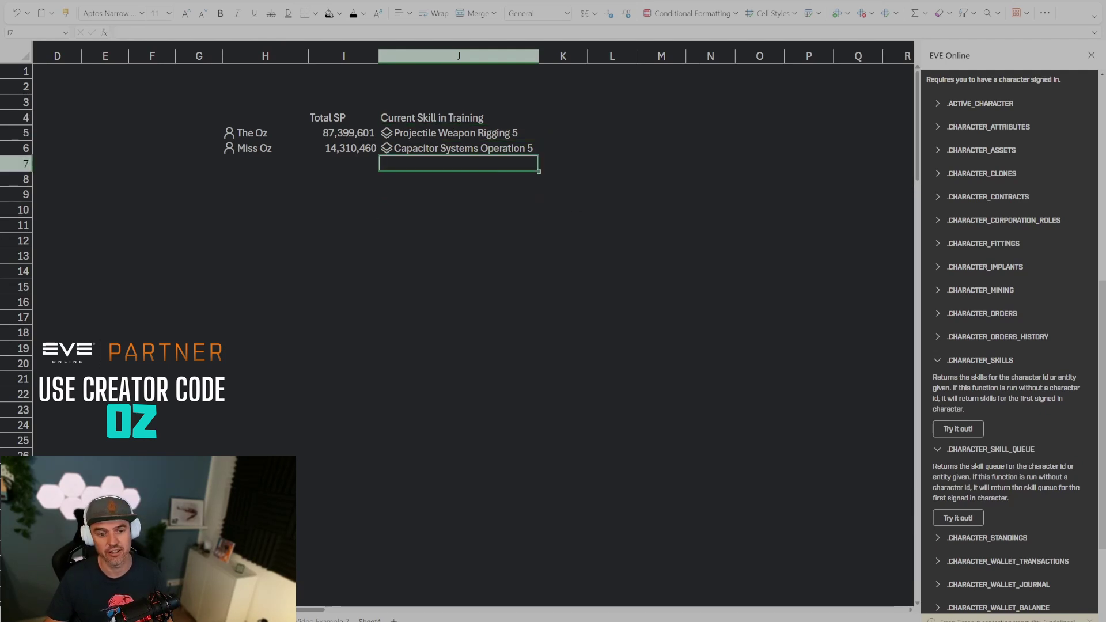
click(563, 317)
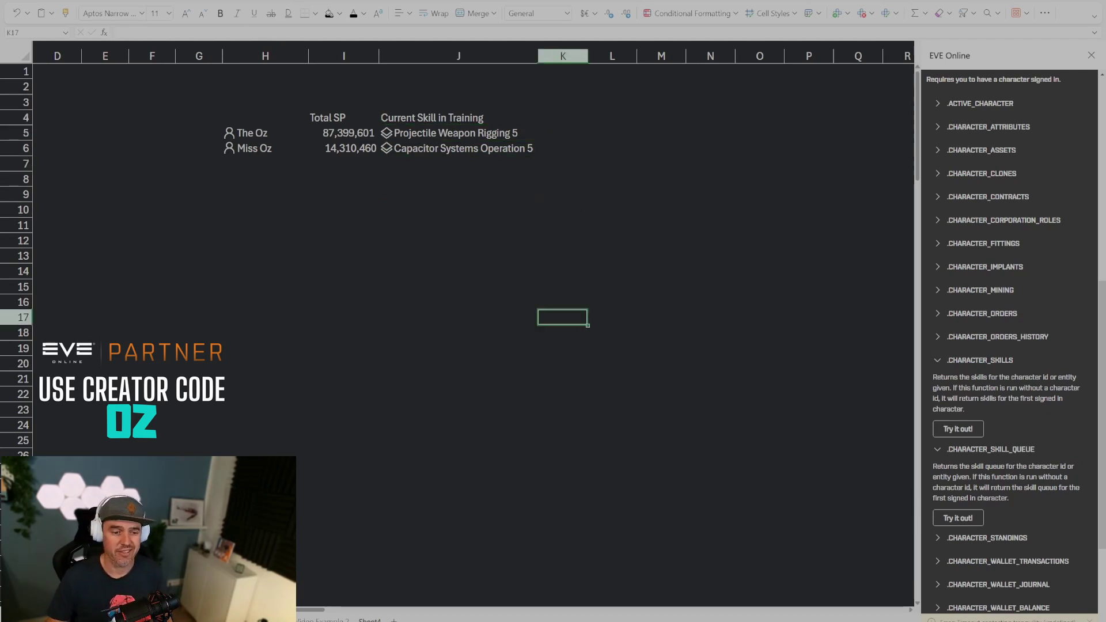
click(506, 179)
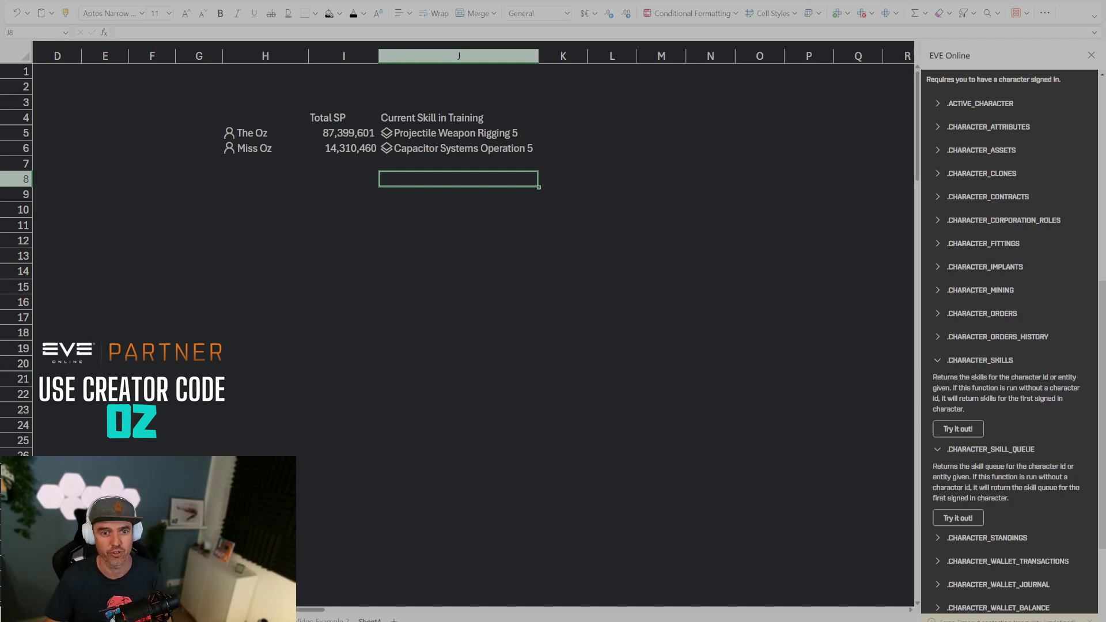
key(Down)
key(Down)
key(Down)
key(Down)
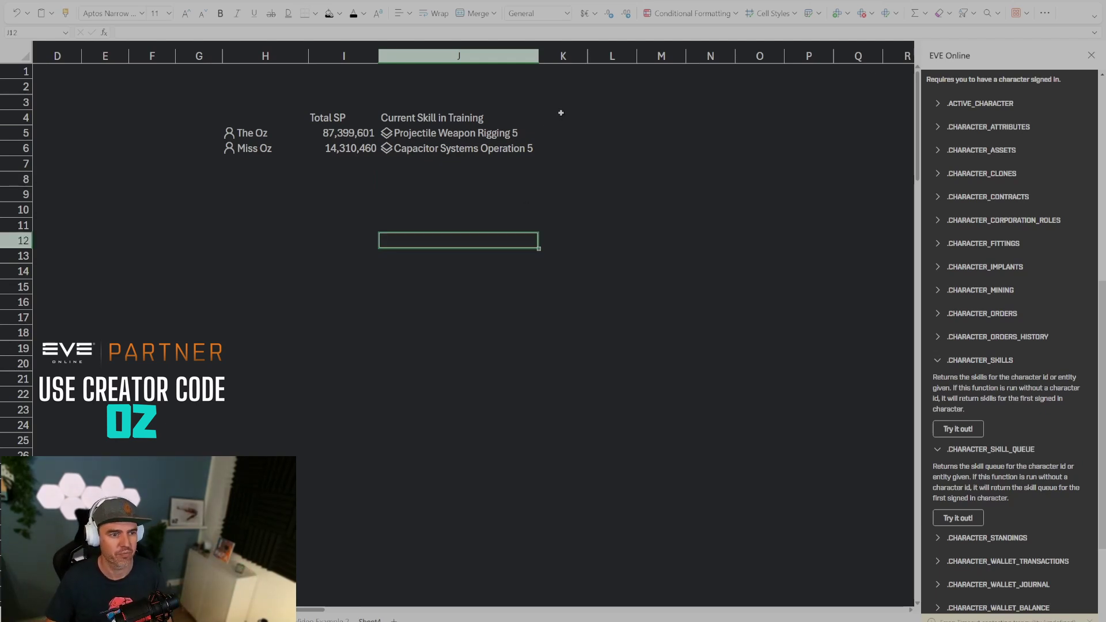
Step: Widen column J, insert CHARACTER_SKILLS in K5, and autofit column K
click(565, 133)
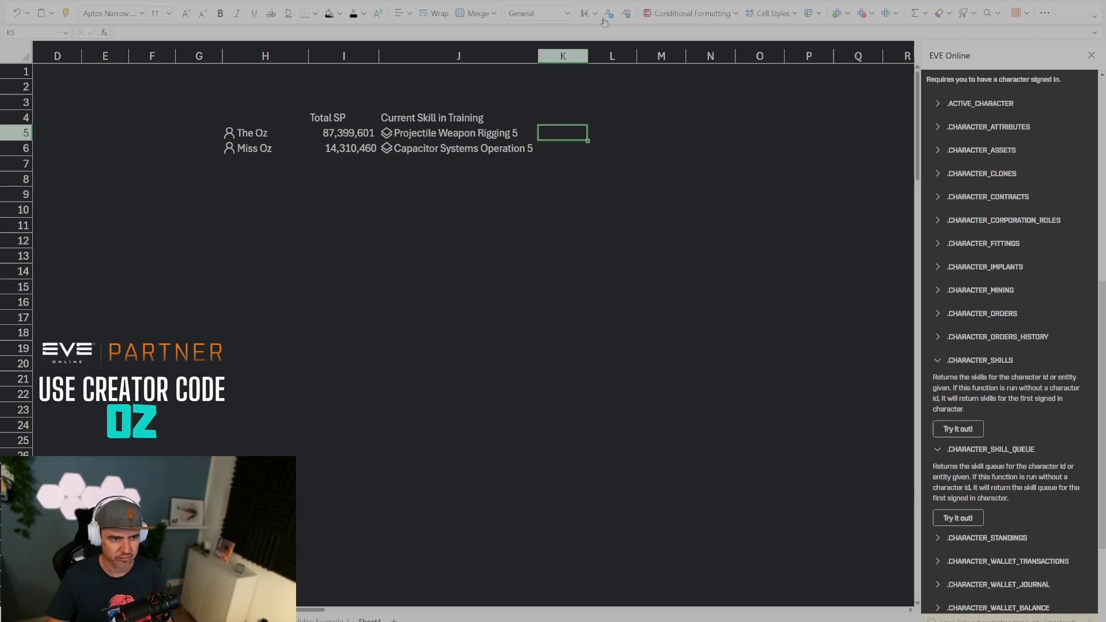
drag(538, 52, 562, 51)
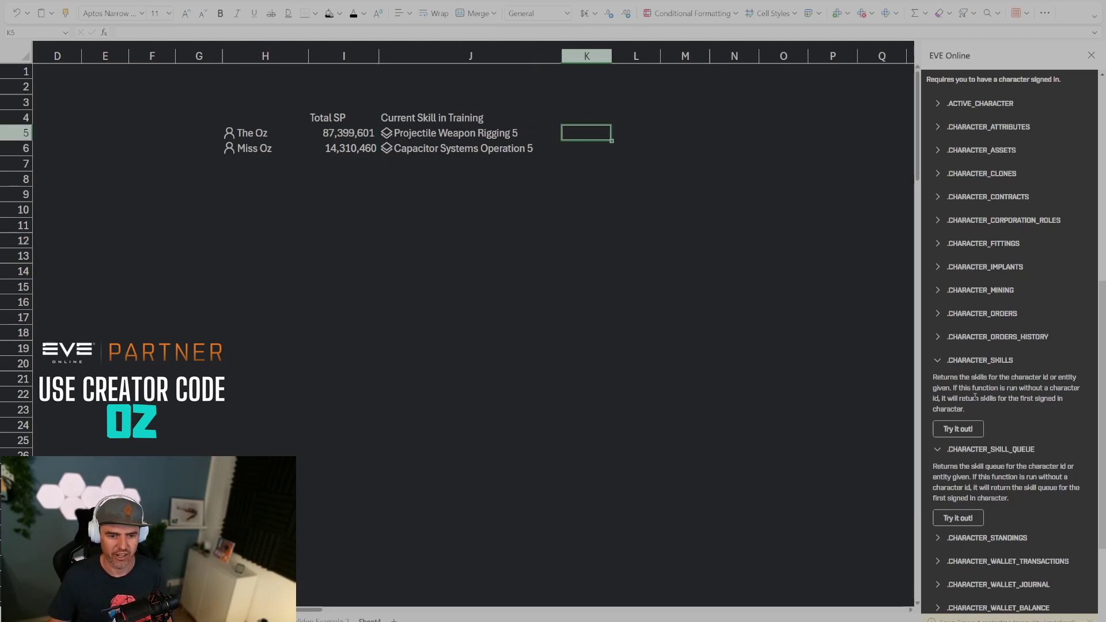
click(958, 429)
click(671, 208)
click(591, 133)
double_click(612, 56)
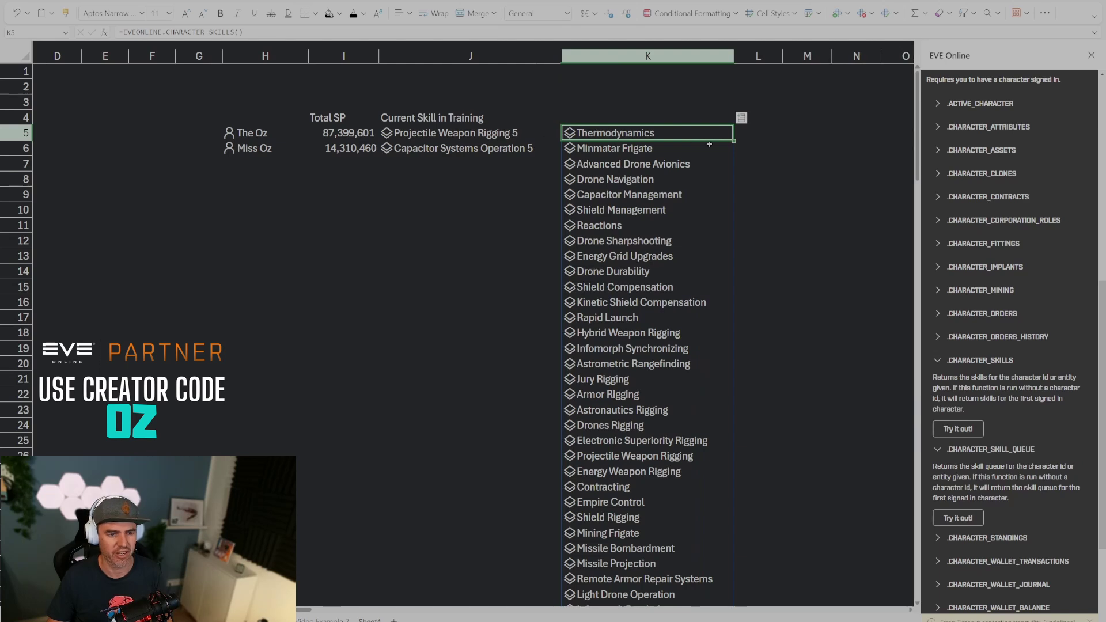
Step: Set K5's formula to CHARACTER_SKILLS(H5), spilling the first character's skills from Thermodynamics
click(240, 31)
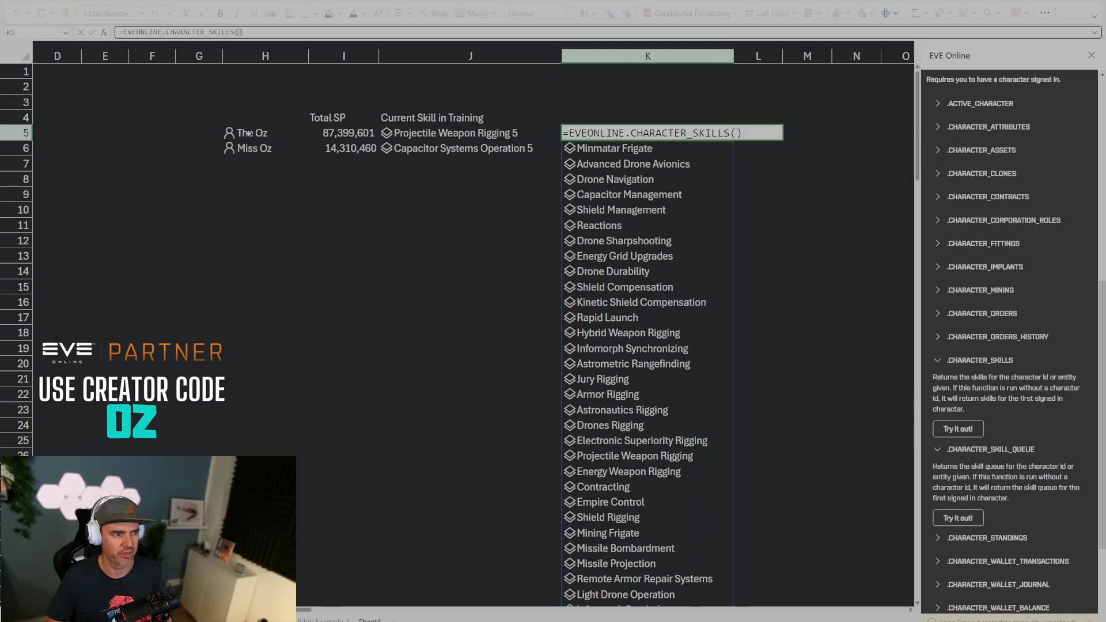
click(247, 133)
key(Return)
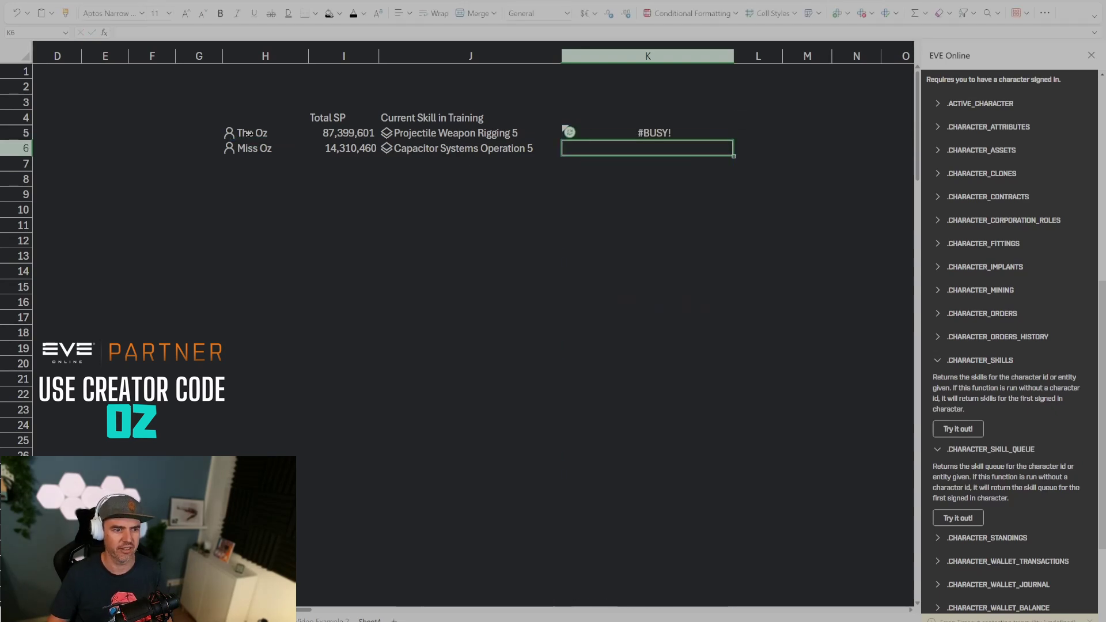
click(600, 130)
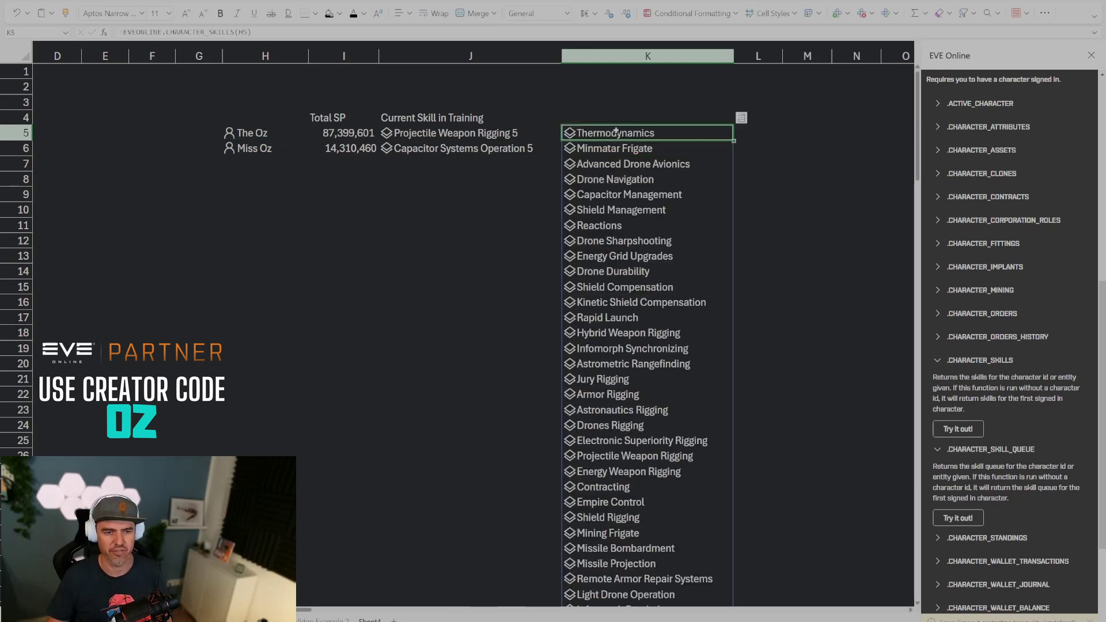
click(470, 302)
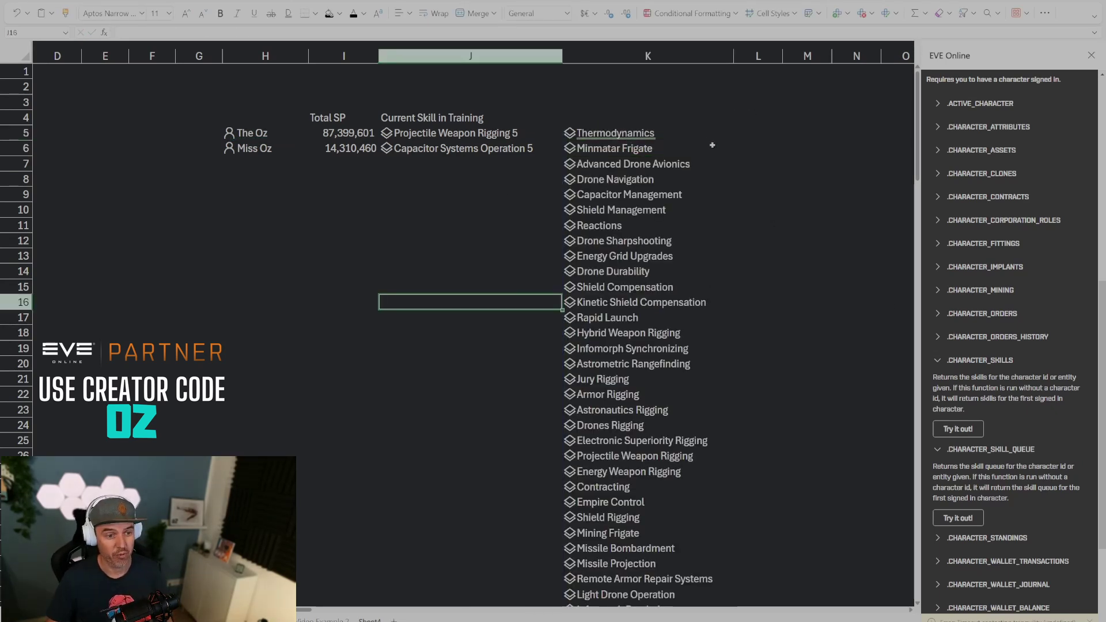
click(664, 132)
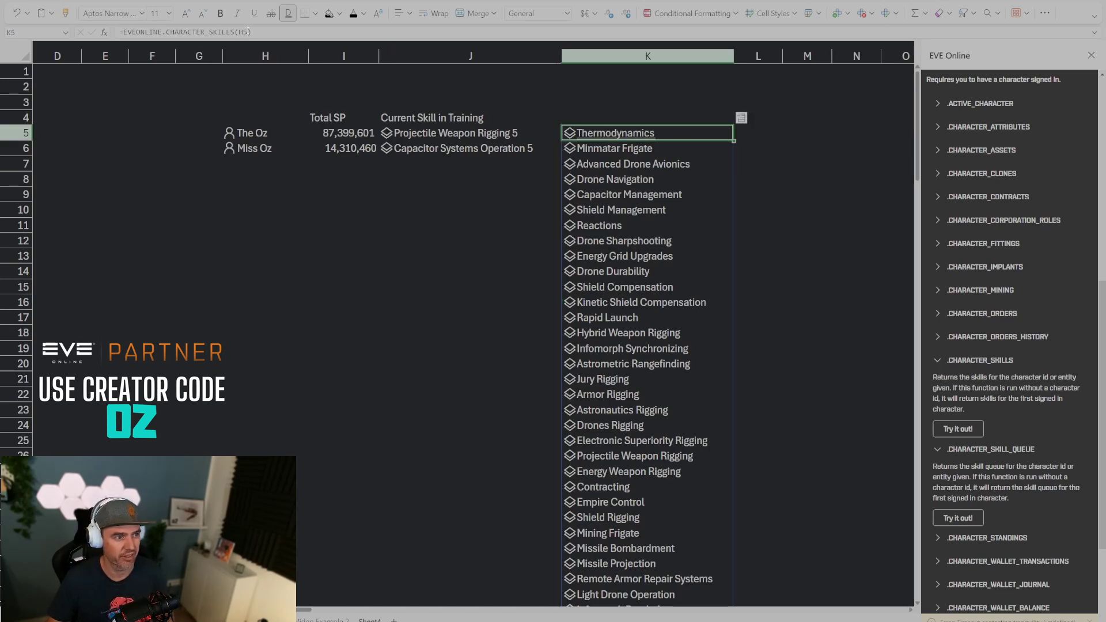
Step: Add a "Mining" filter to K5's CHARACTER_SKILLS(H5) formula
key(F2)
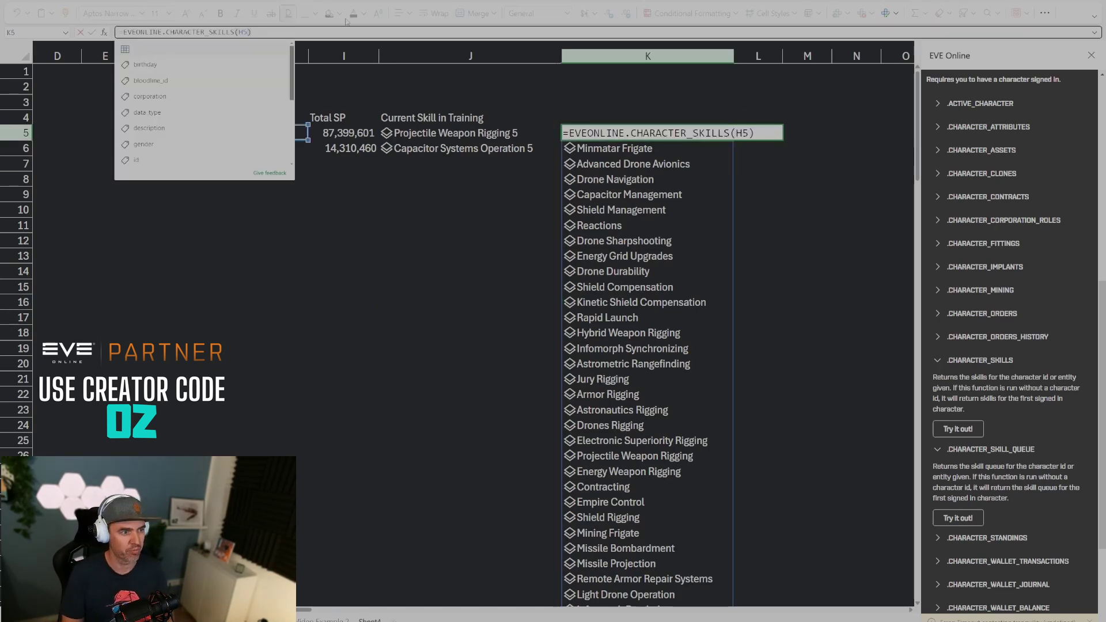
text(,"Mining")
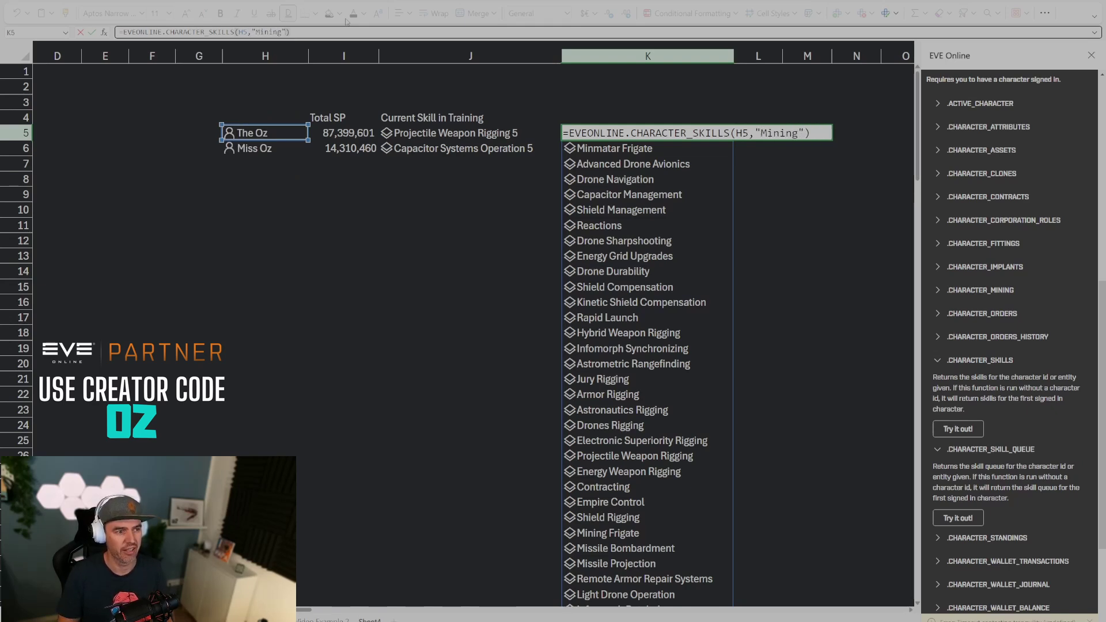
key(Return)
click(673, 184)
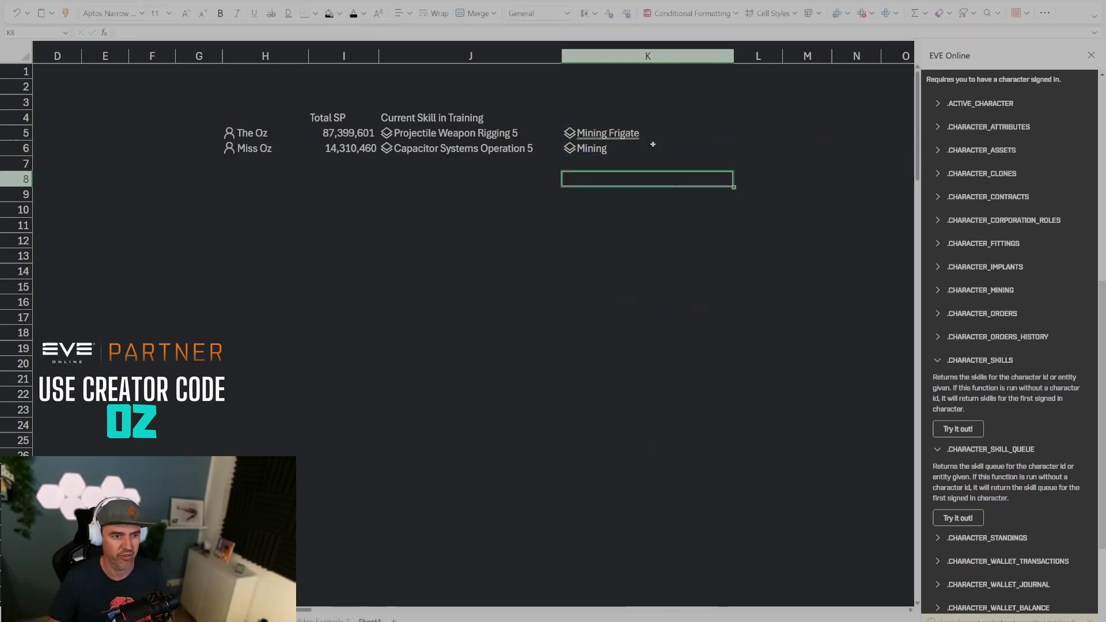
click(670, 136)
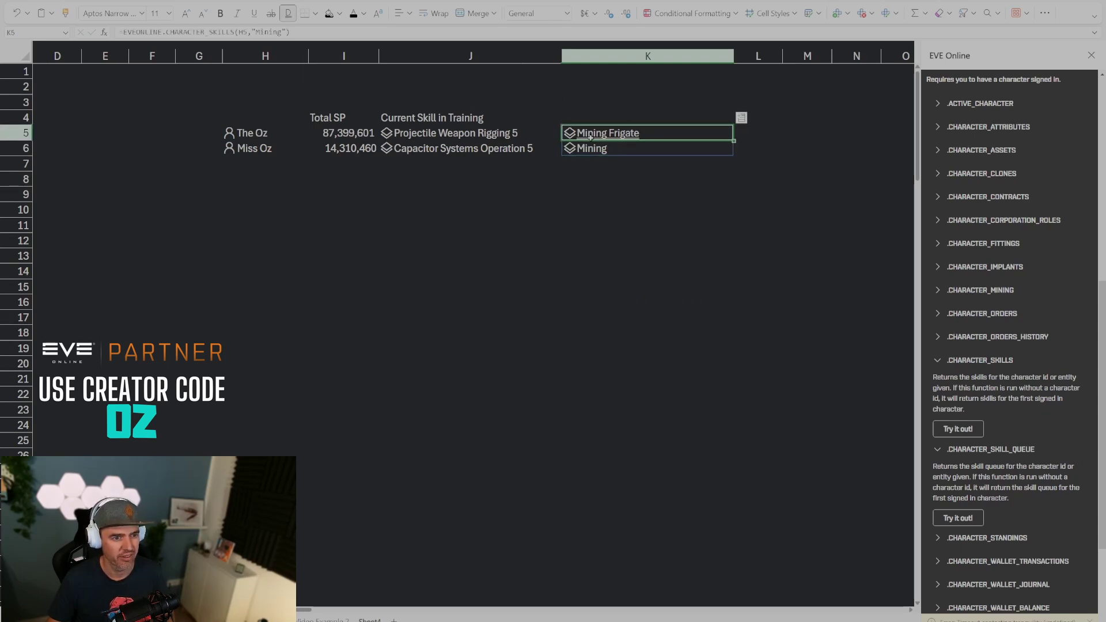
Step: Add a final argument of 1 so K5 returns only the single Mining skill
click(291, 34)
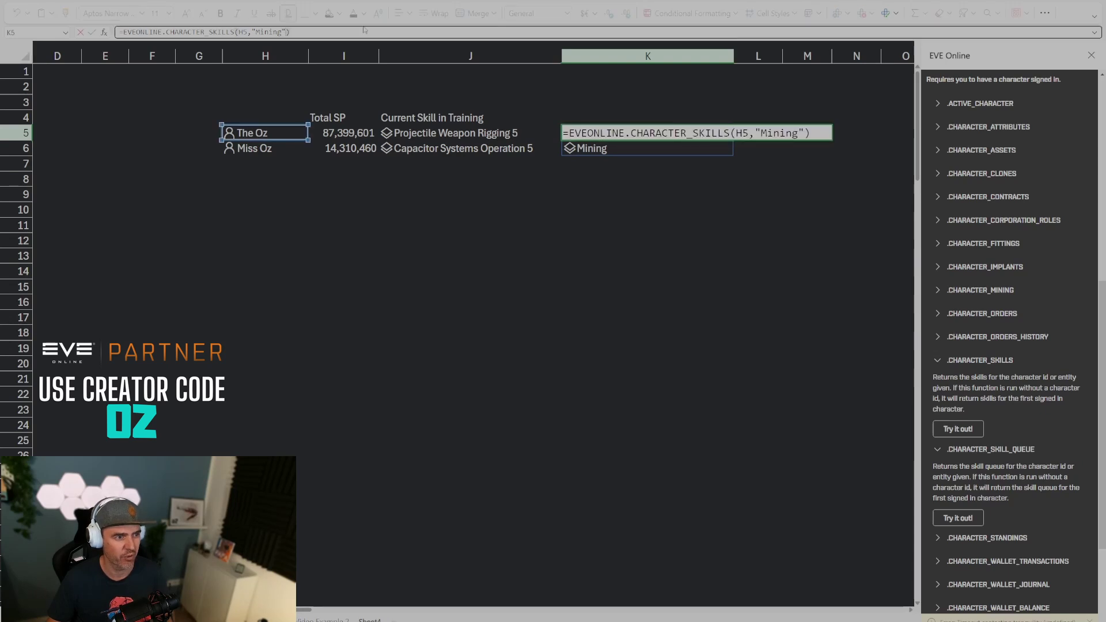
click(668, 195)
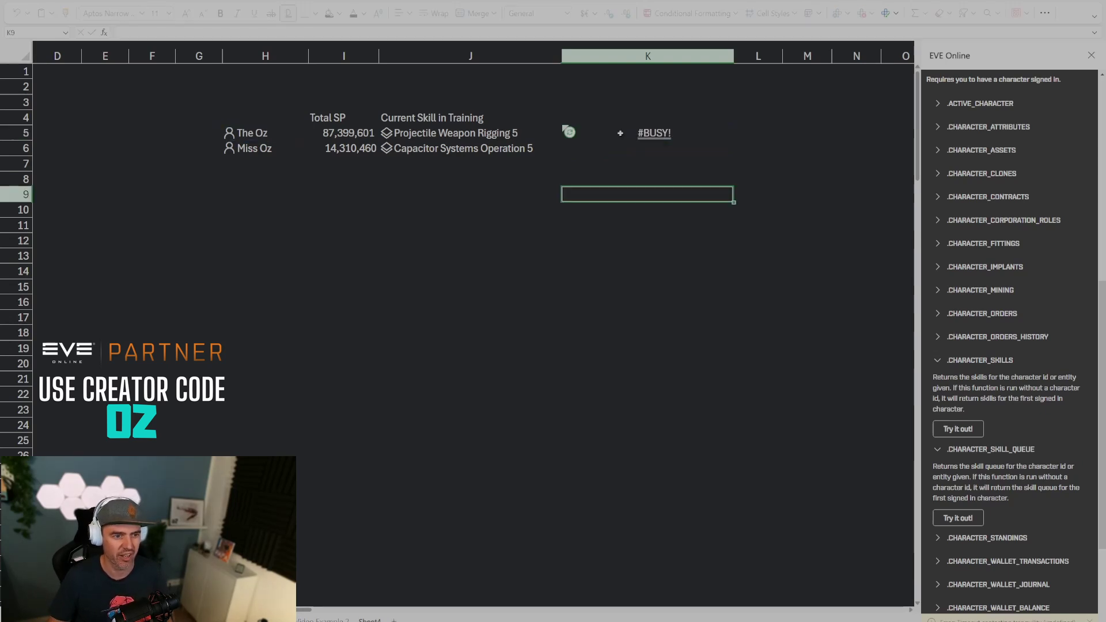
click(659, 133)
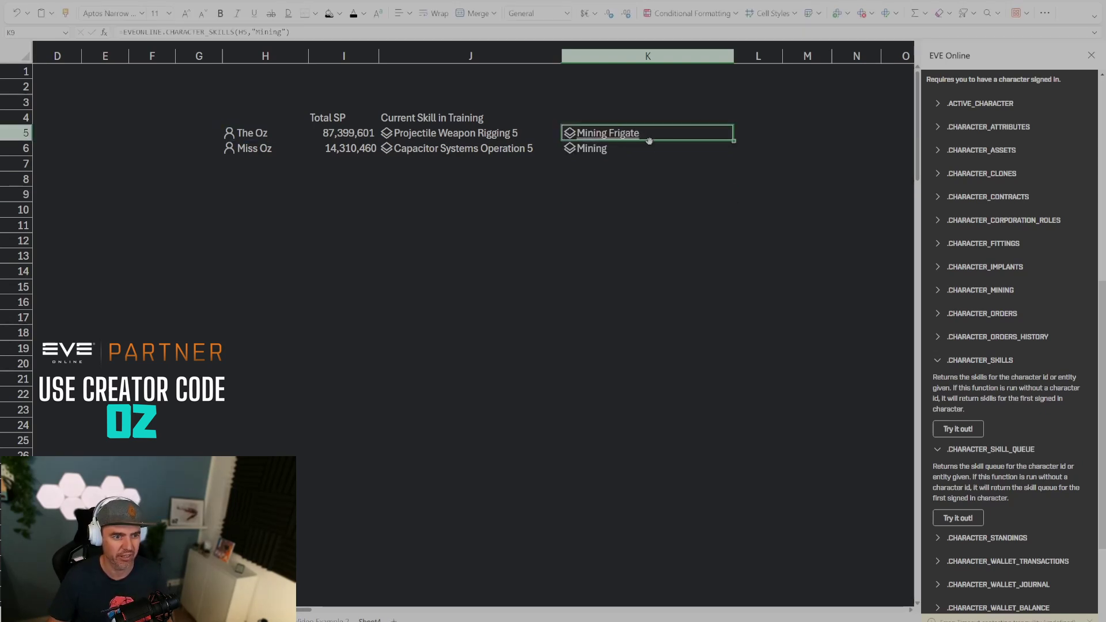
click(287, 32)
text(,1)
key(Return)
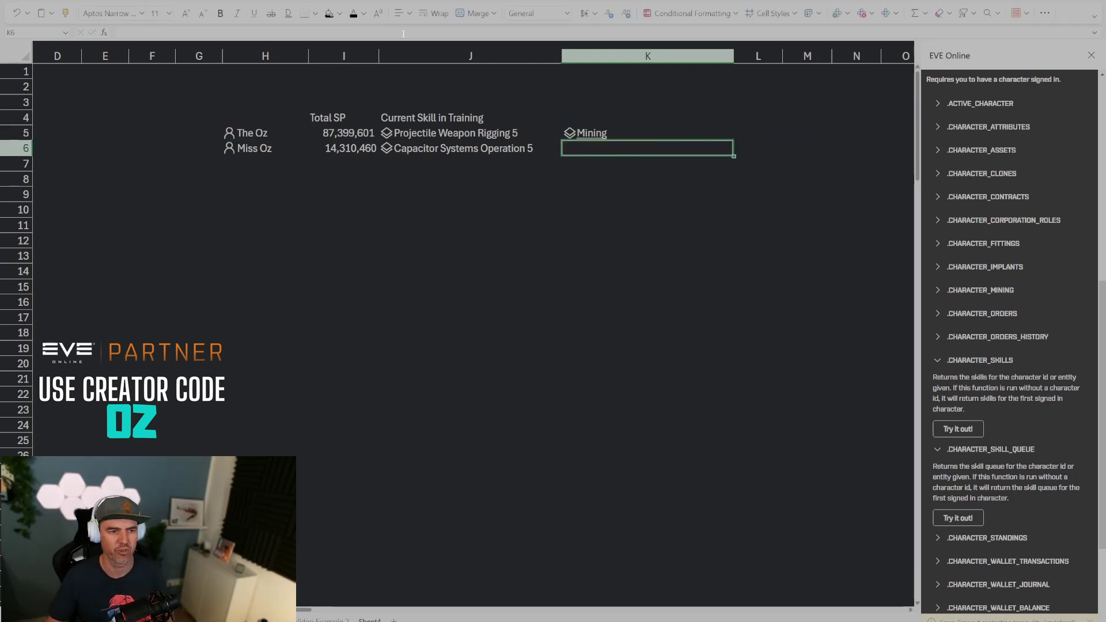
click(696, 224)
click(664, 135)
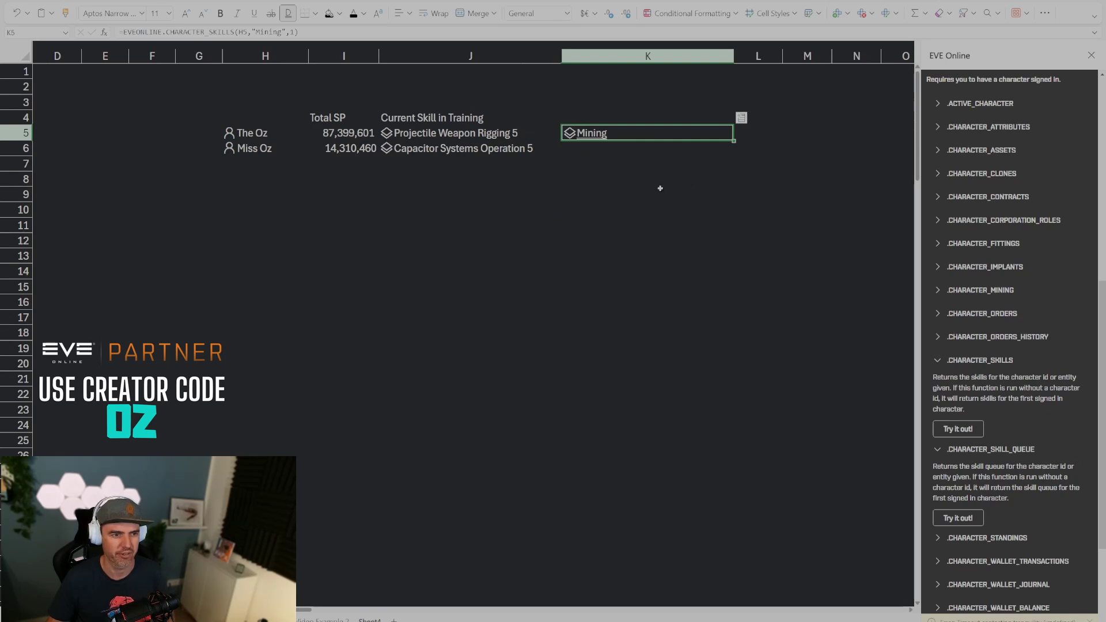
Step: Insert the Mining skill's trained_skill_level field into L5 and inspect its formula
click(634, 161)
click(625, 132)
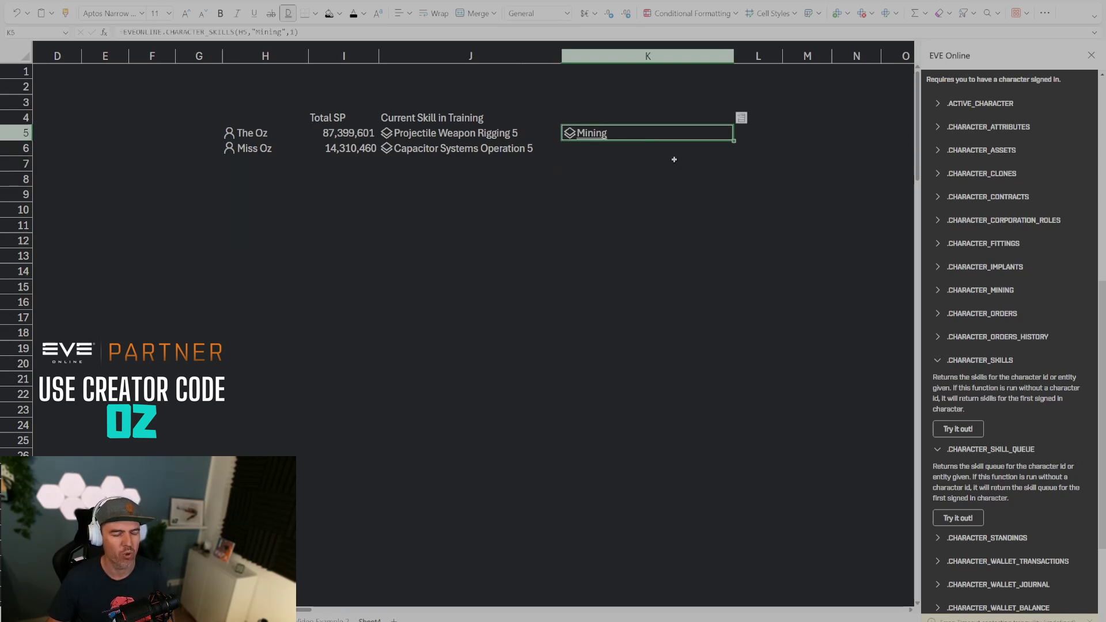
click(741, 119)
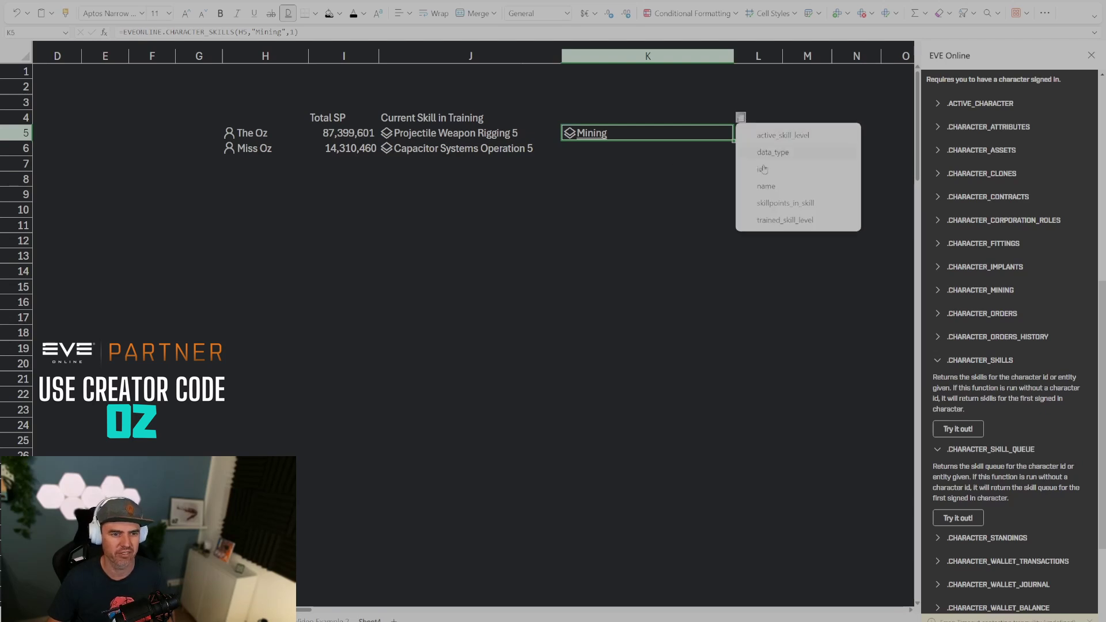
click(777, 221)
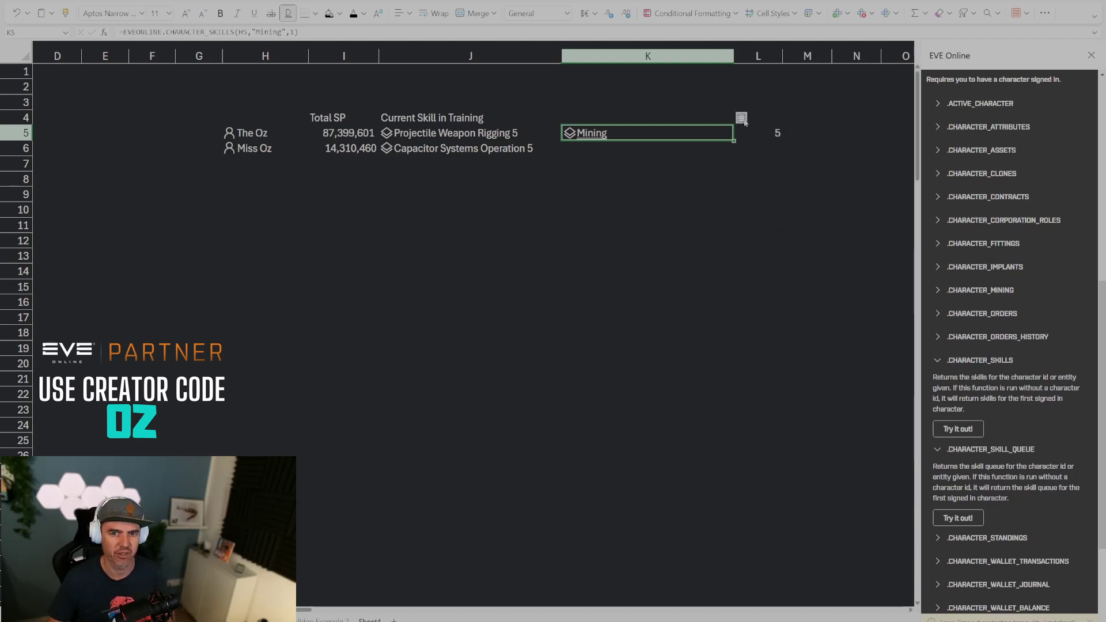
click(776, 132)
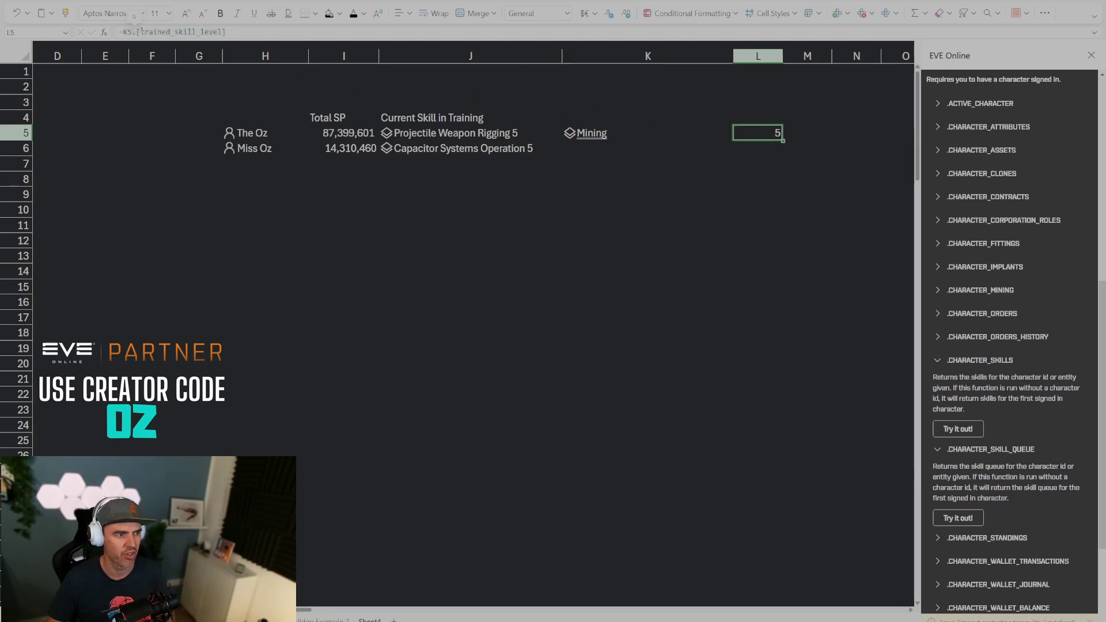
drag(220, 32, 144, 31)
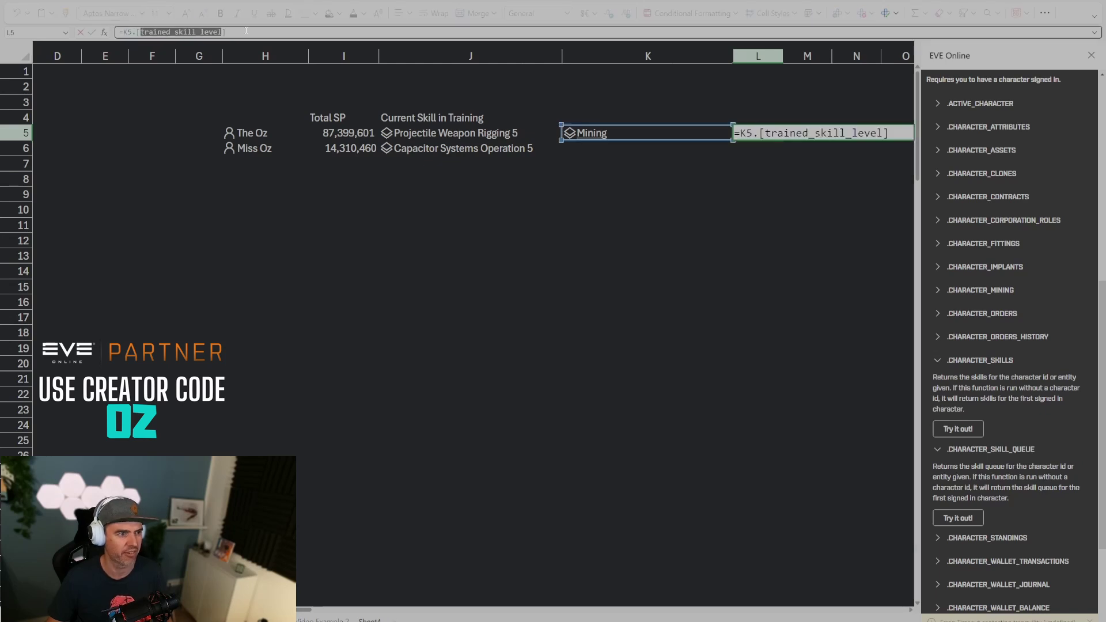
click(622, 225)
click(629, 134)
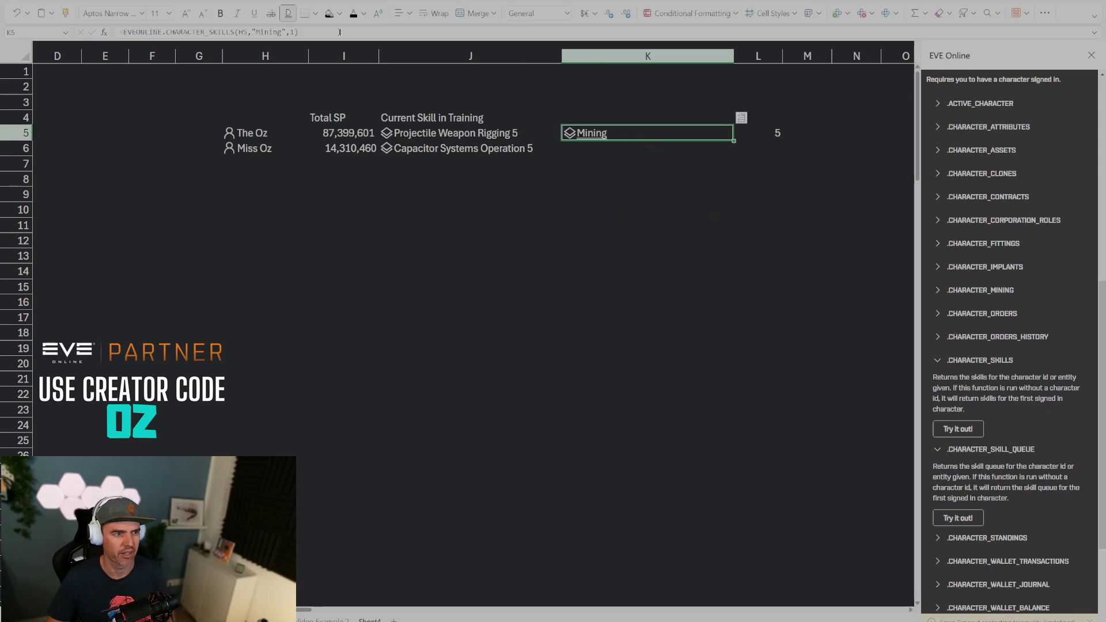
Step: Append .trained_skill_level to K5's formula to show level 5, then clear column L
click(339, 32)
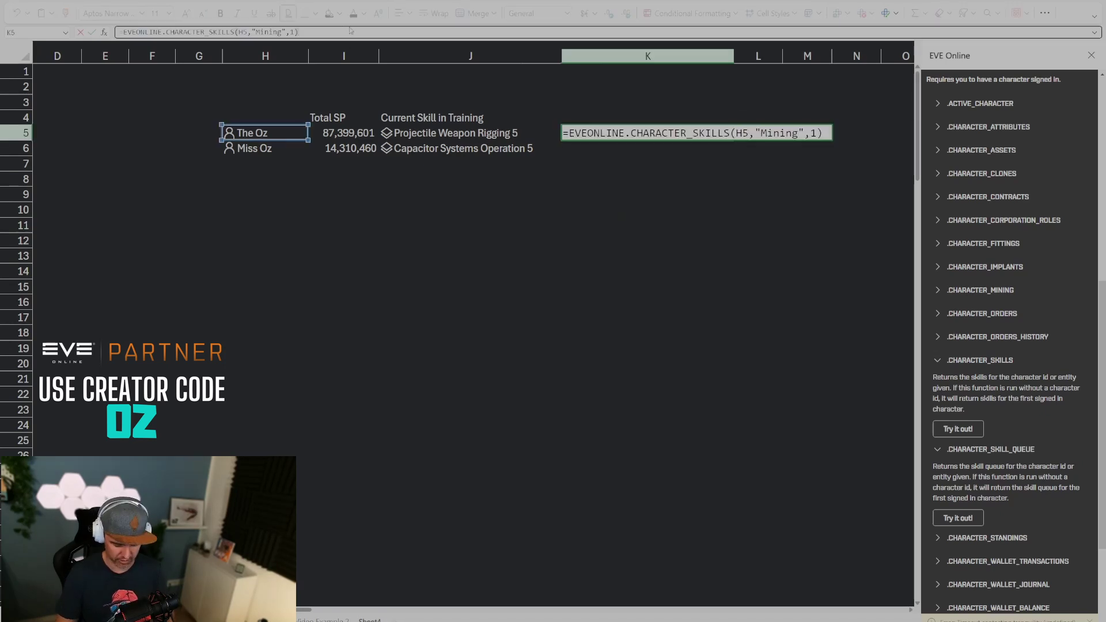
text(.trained_skill_level)
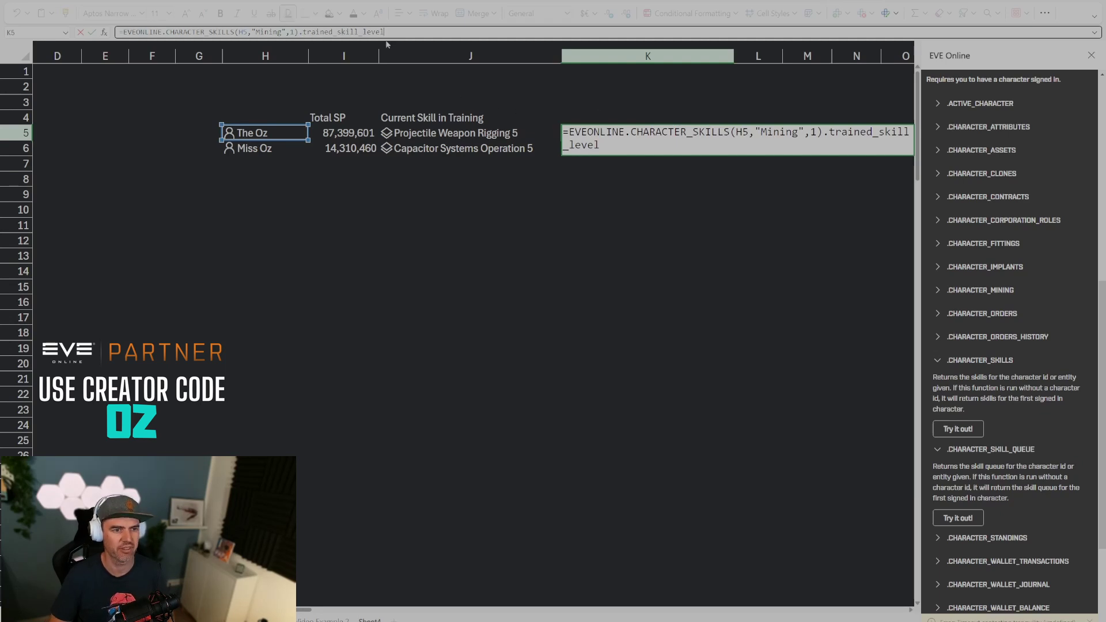
key(Return)
click(769, 135)
click(772, 57)
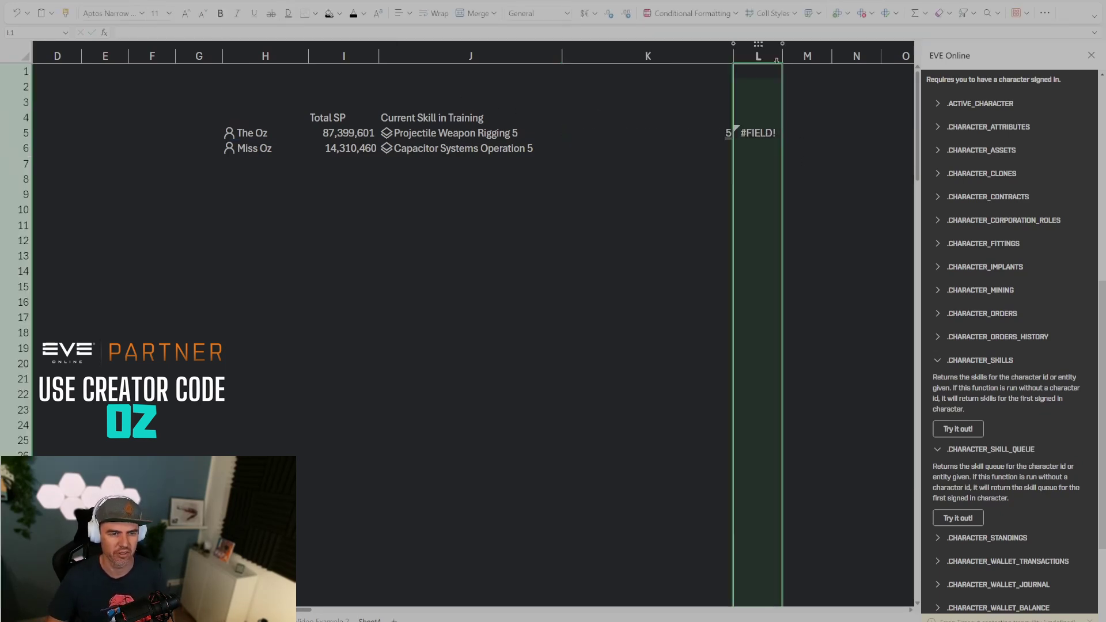
key(Delete)
Step: Resize column K to fit the Mining level
click(663, 176)
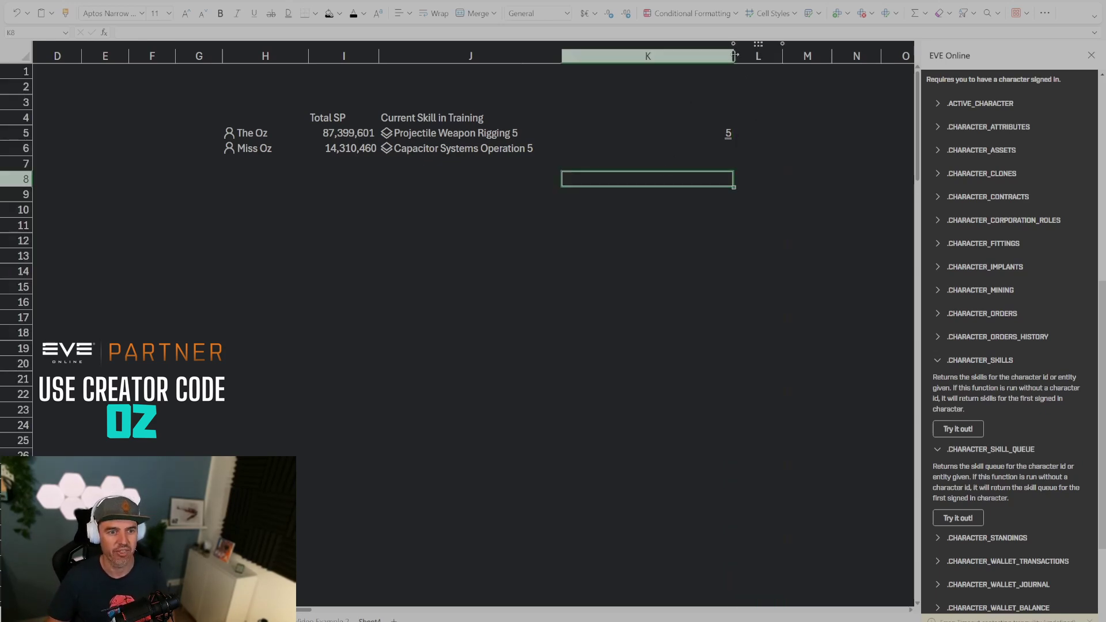
drag(733, 56, 625, 56)
drag(699, 241, 698, 227)
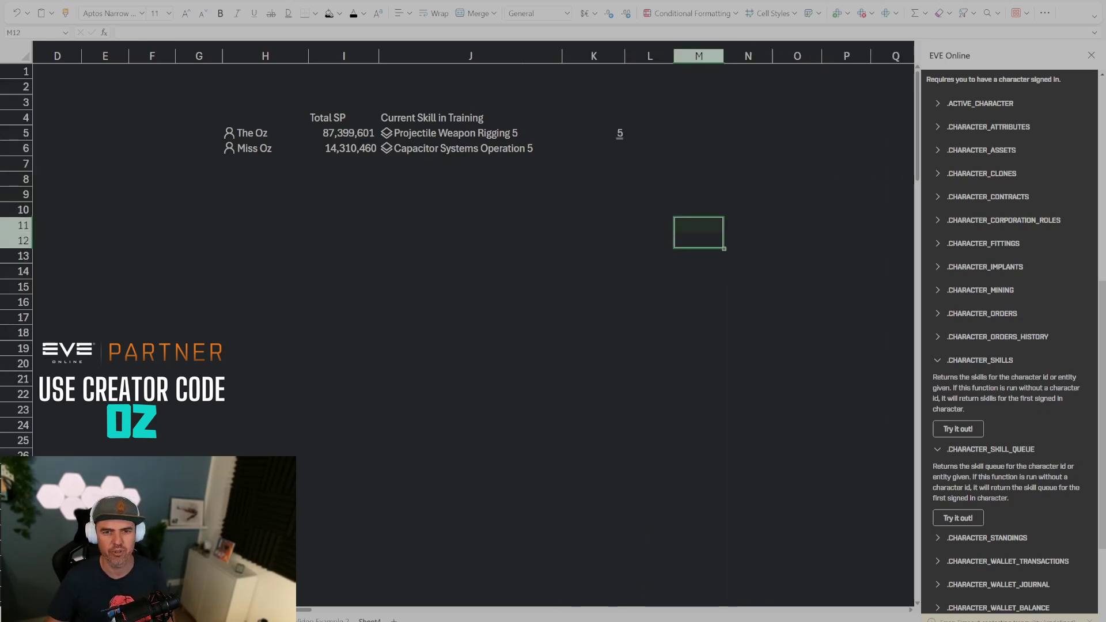
click(587, 133)
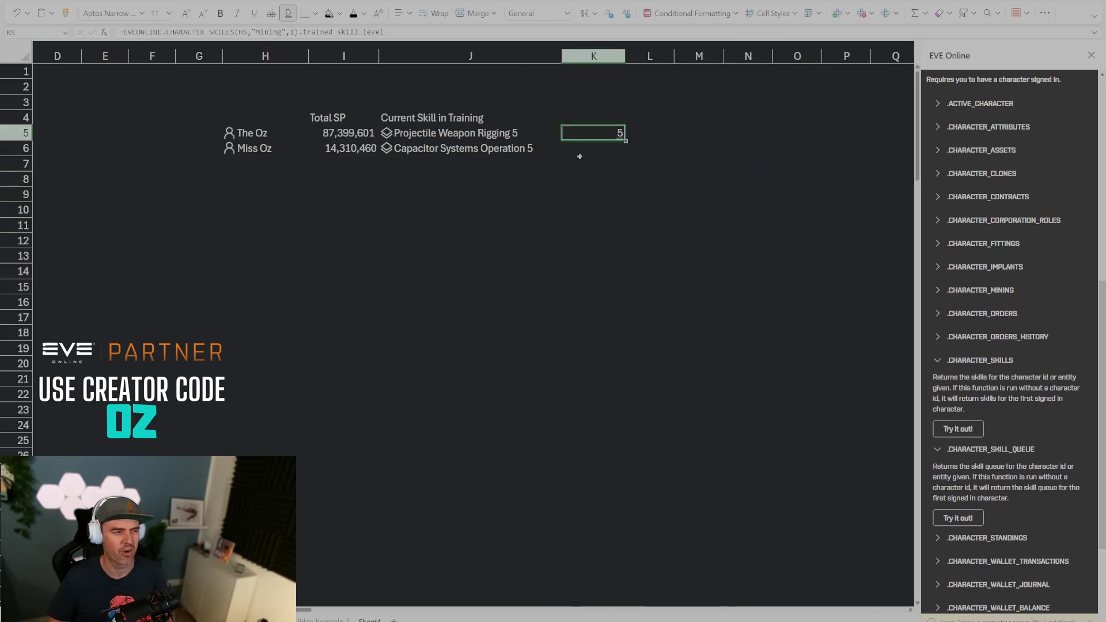
drag(625, 56, 639, 56)
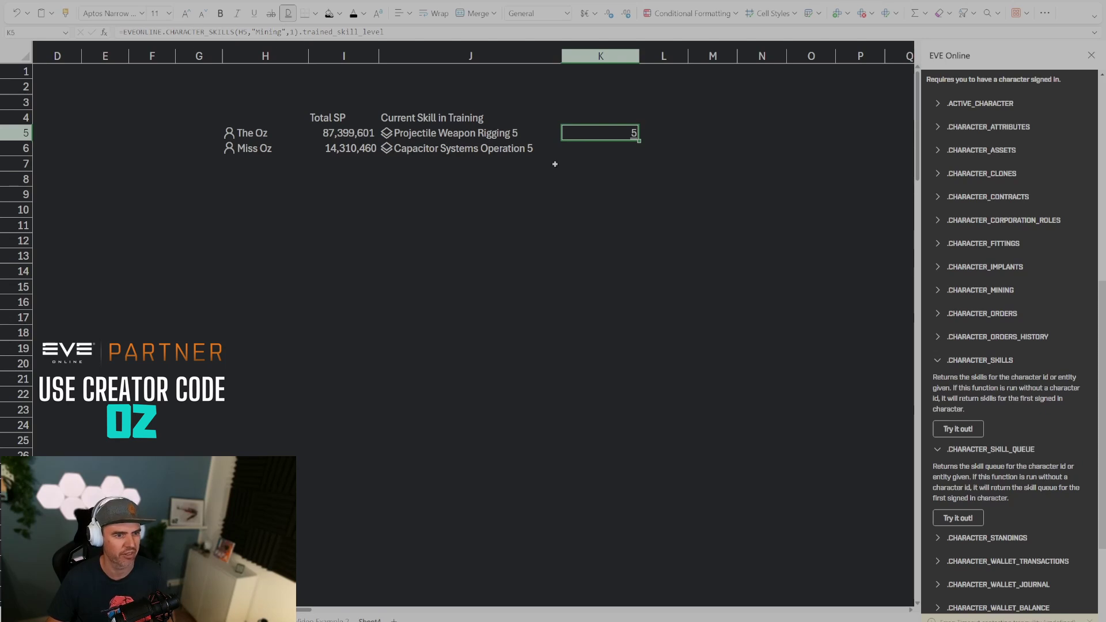
key(Return)
Step: Enter the heading Mining in K4
click(617, 118)
text(Mining)
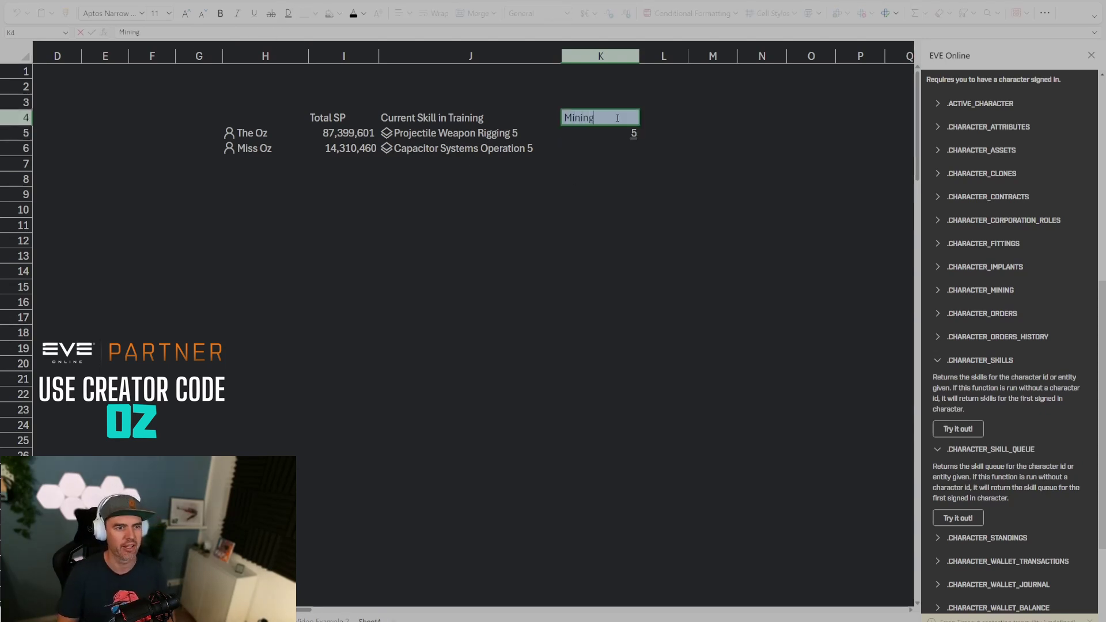
key(Return)
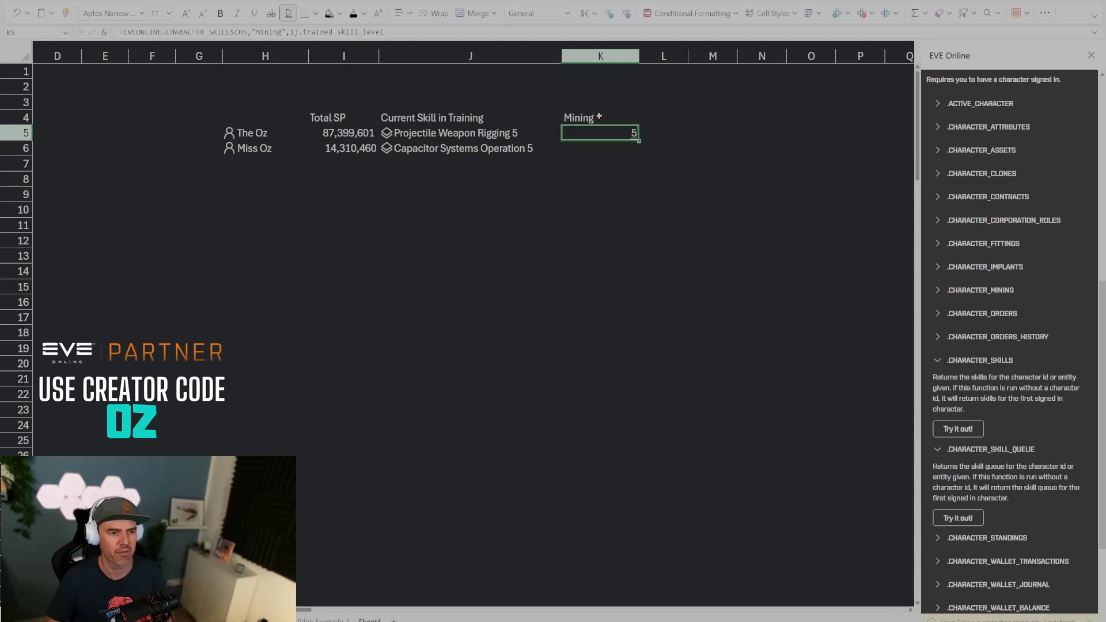
key(Up)
Step: Replace the hard-coded "Mining" in K5's formula with the reference K$4
click(614, 134)
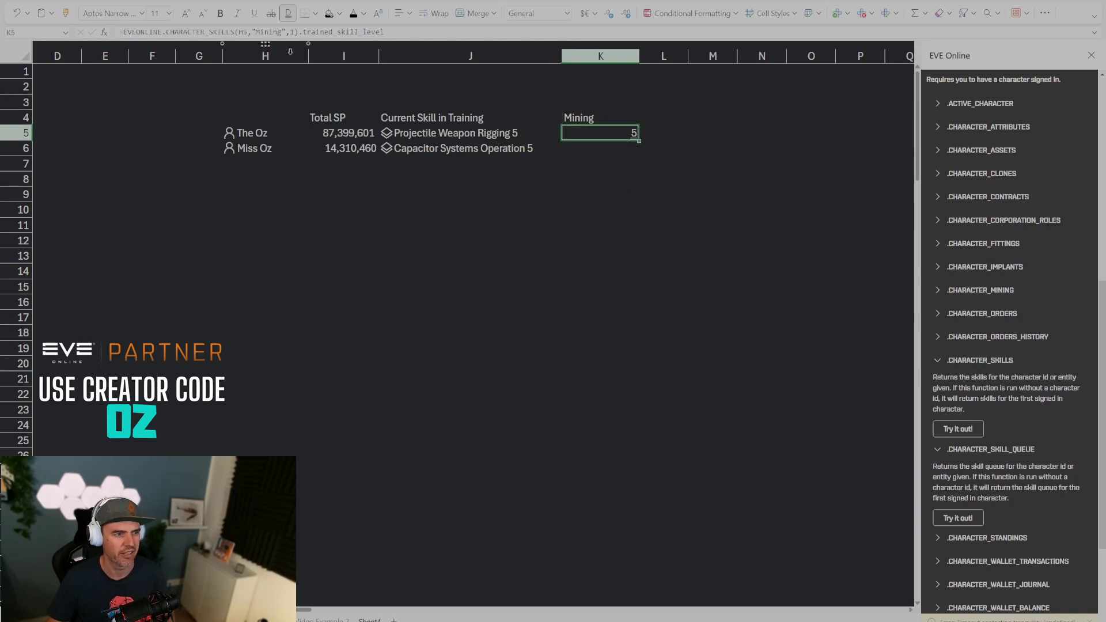
drag(285, 31, 254, 27)
text(ß)
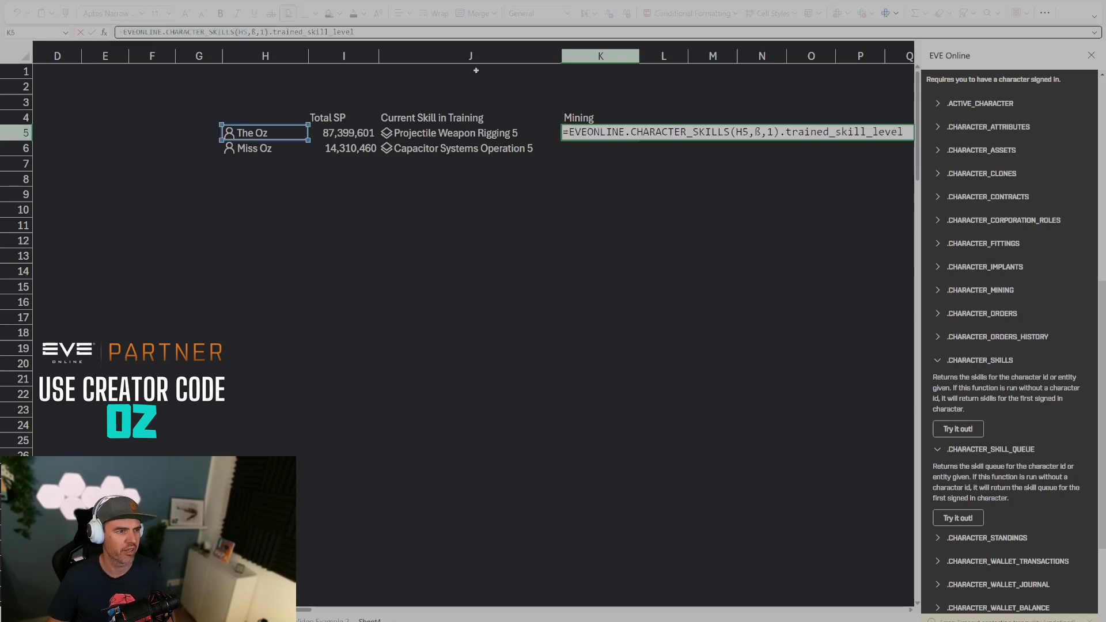
key(Return)
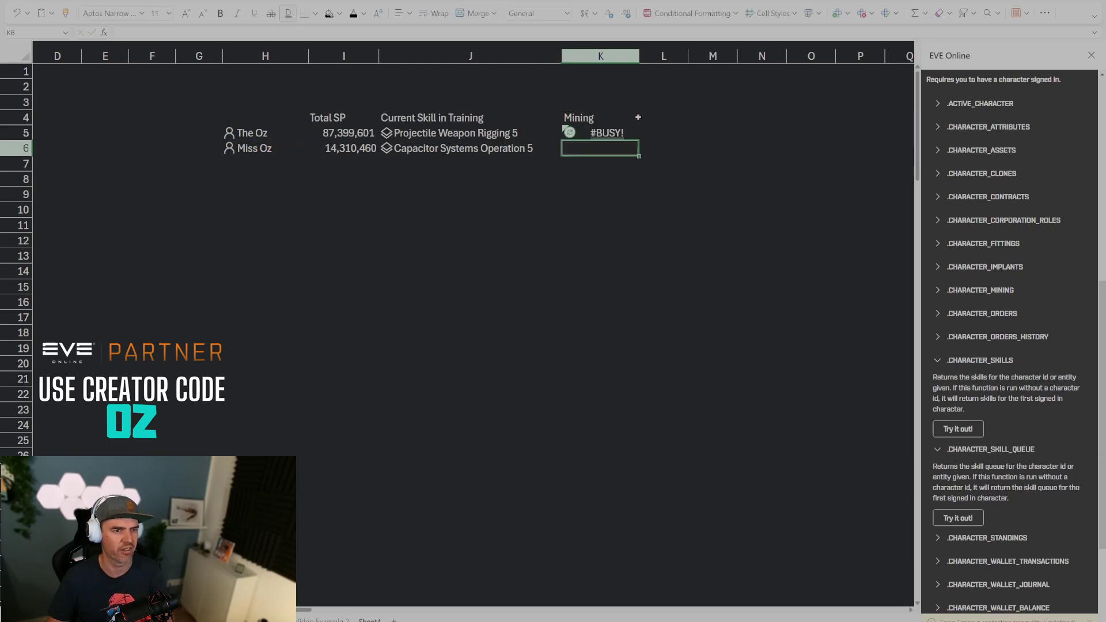
key(Up)
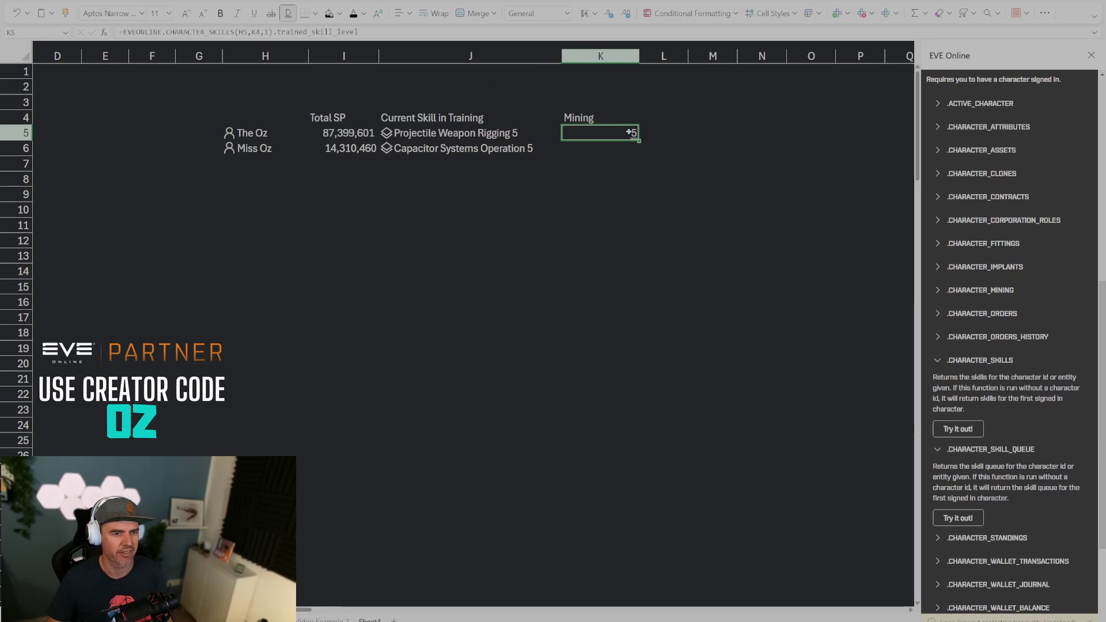
click(257, 31)
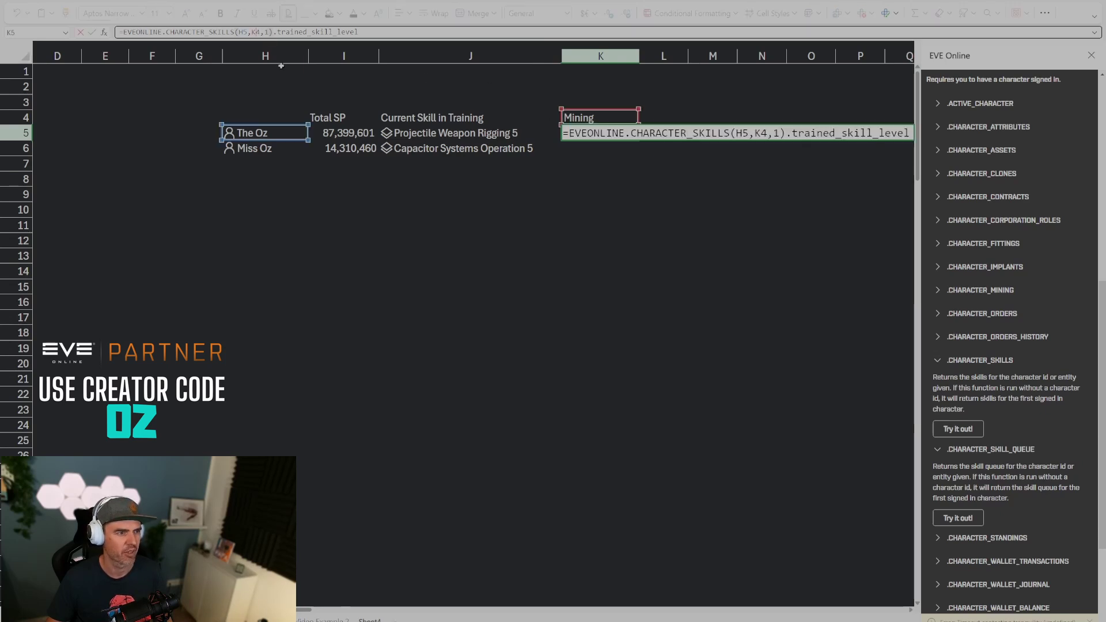
text($)
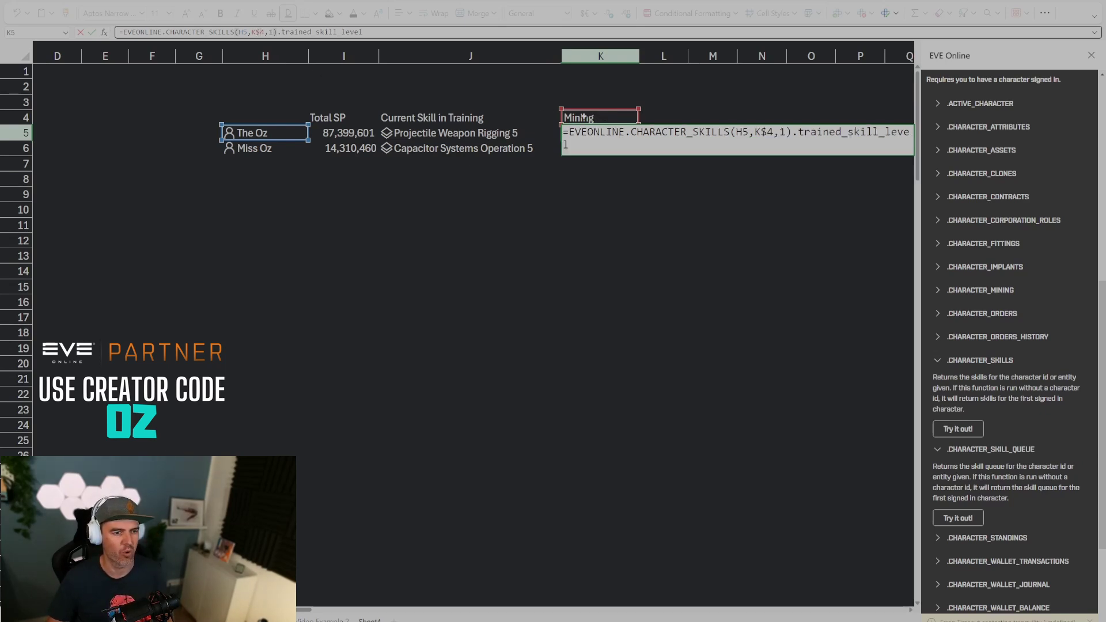
key(Return)
Step: Fill K5's formula down to K6, showing the second character's Mining level 3
click(633, 137)
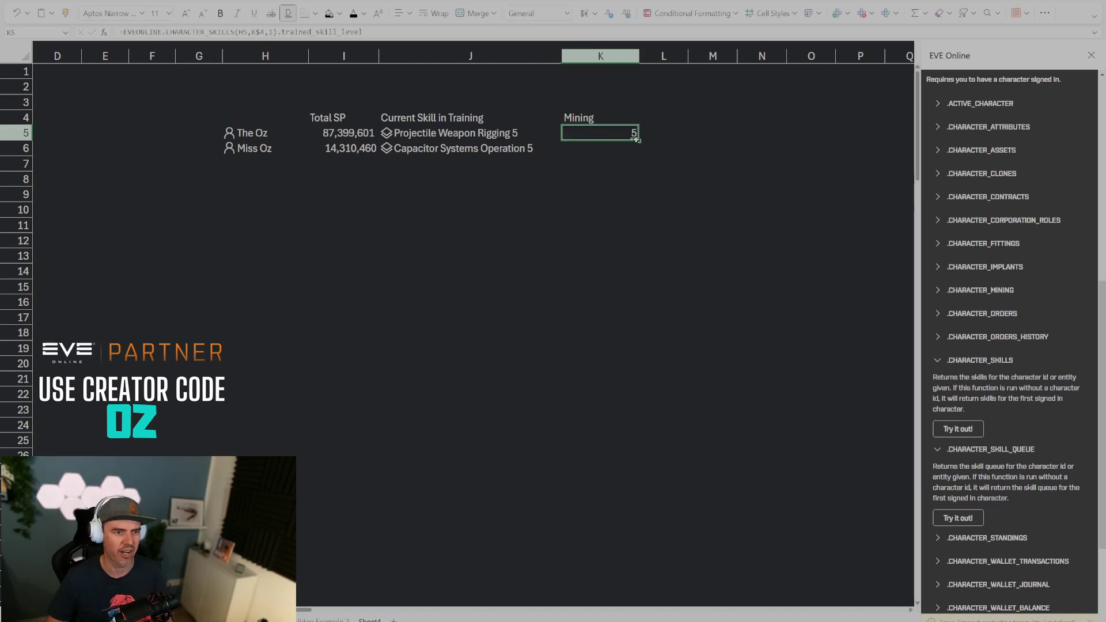
drag(638, 141, 634, 154)
click(623, 153)
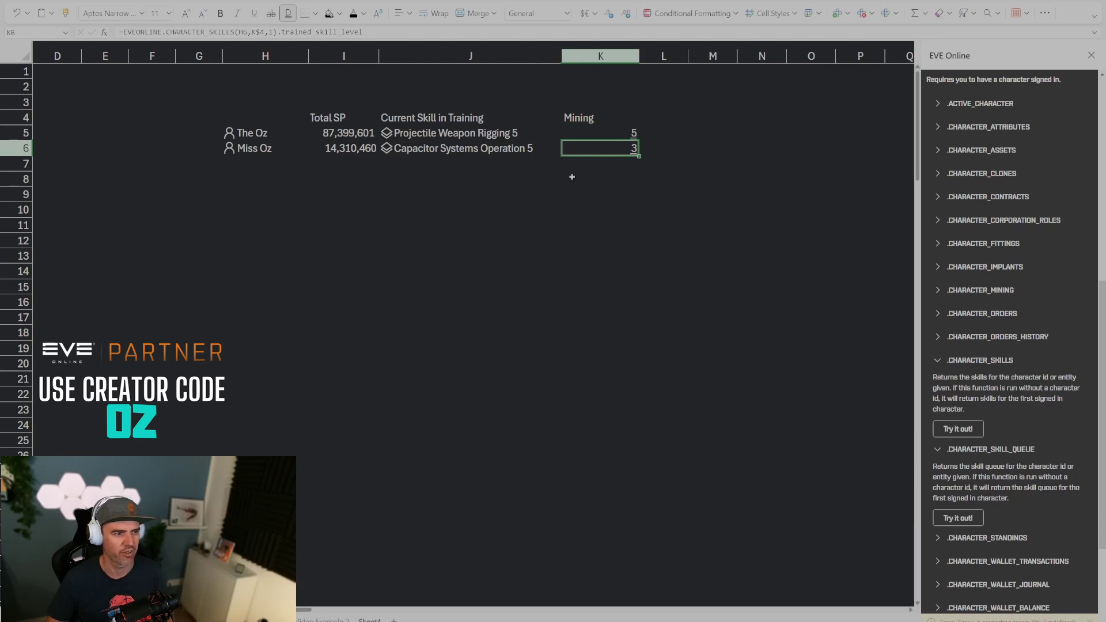
key(Up)
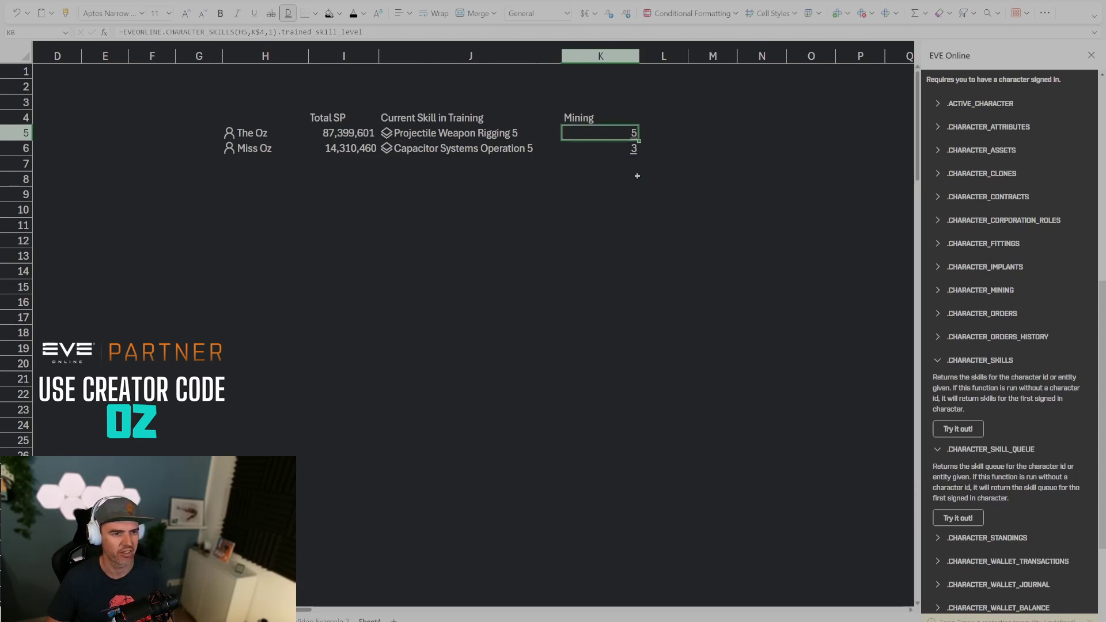
click(269, 148)
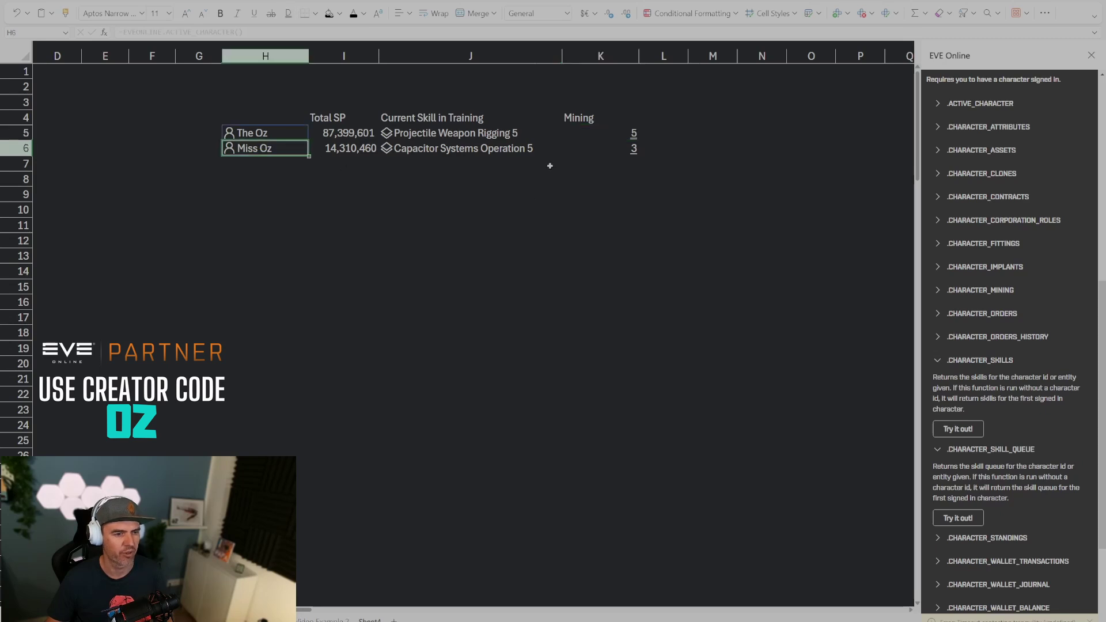
click(614, 144)
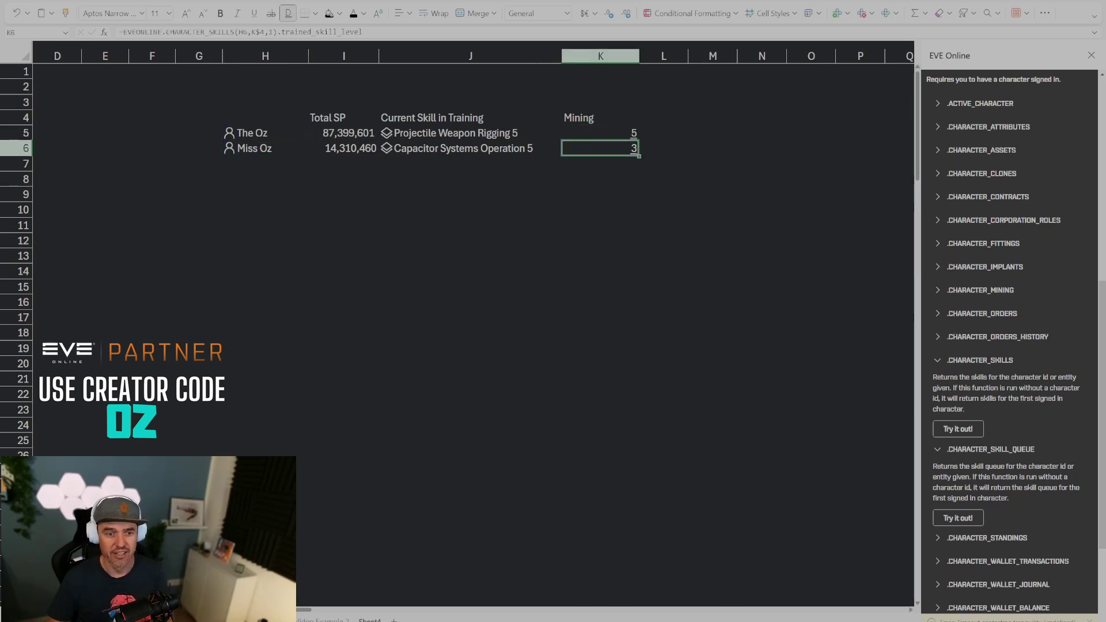
click(471, 240)
click(606, 117)
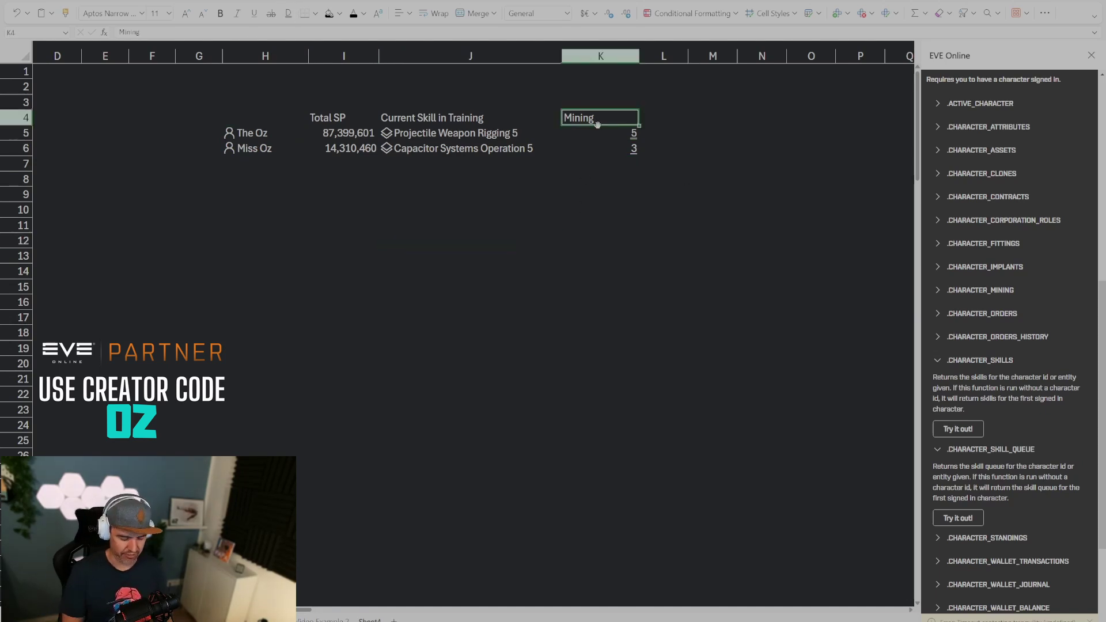
text(Drone)
key(Return)
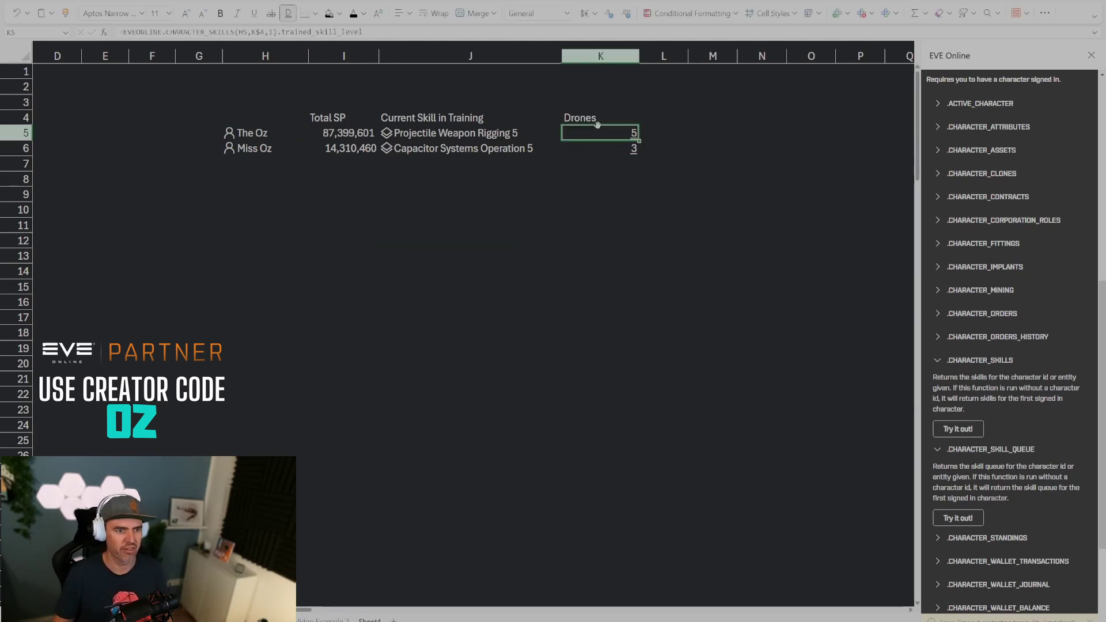
click(620, 122)
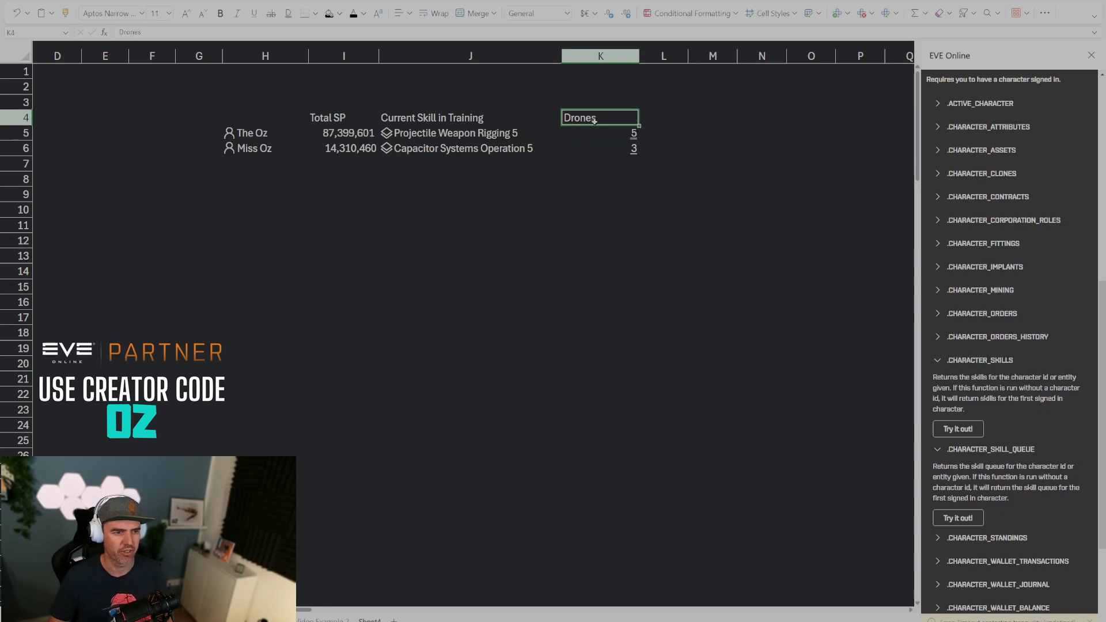
text(Industry)
key(Return)
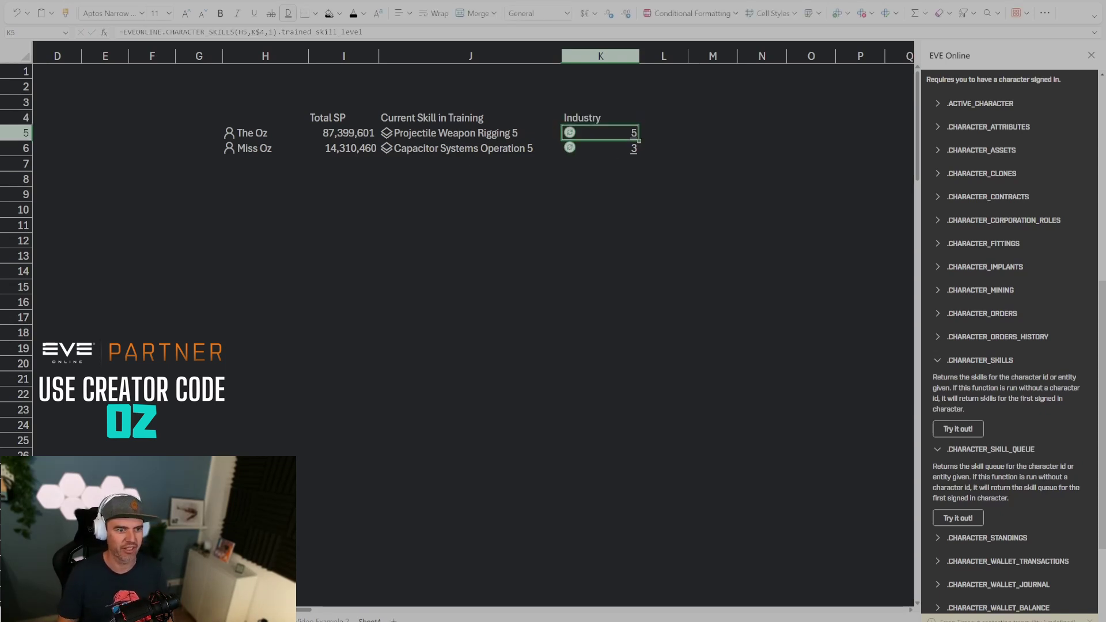
click(639, 210)
click(626, 134)
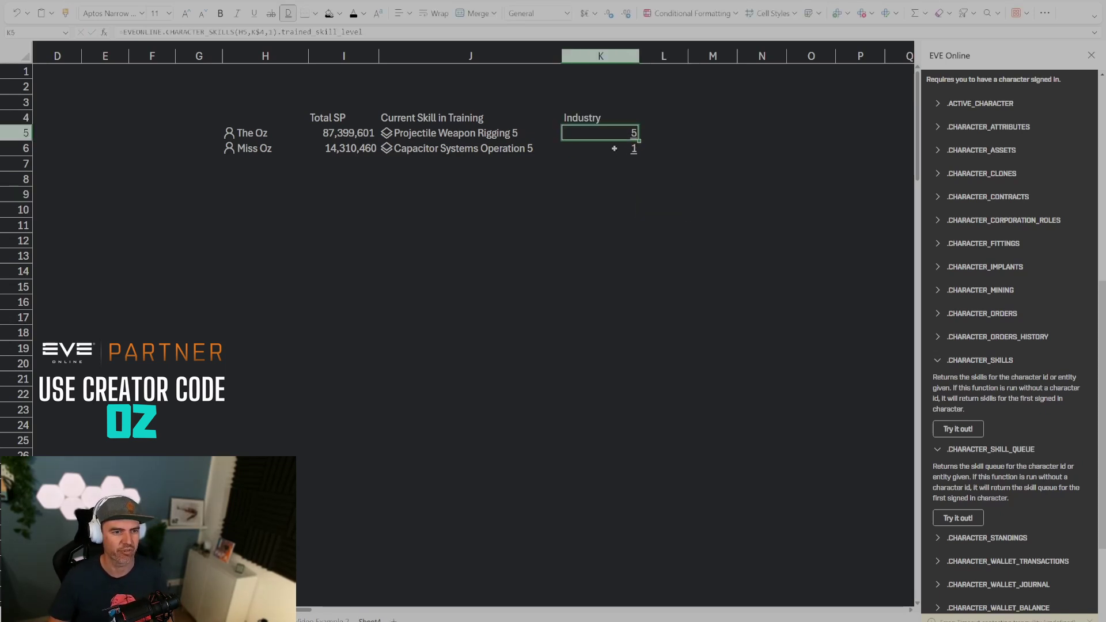
click(614, 148)
click(607, 116)
text(Market)
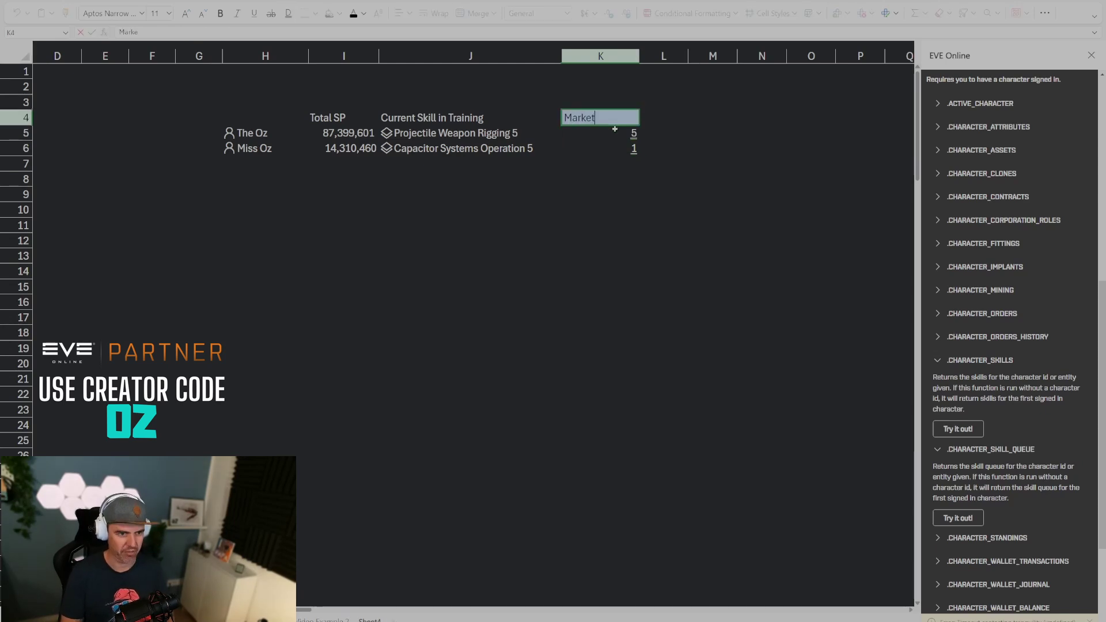
text(ing)
key(Return)
click(663, 194)
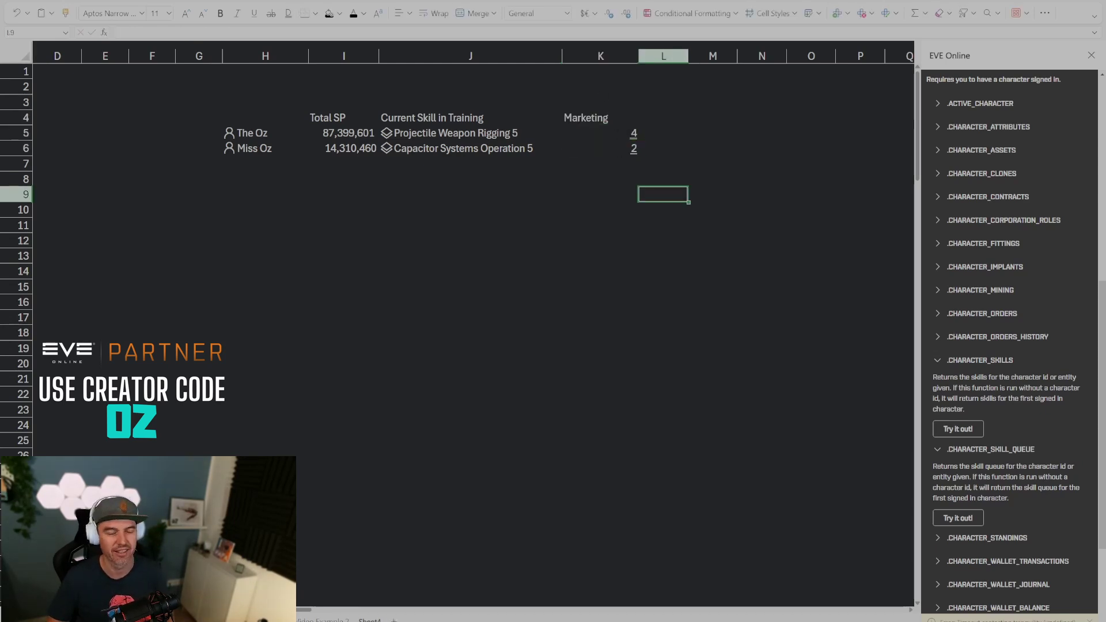
click(545, 266)
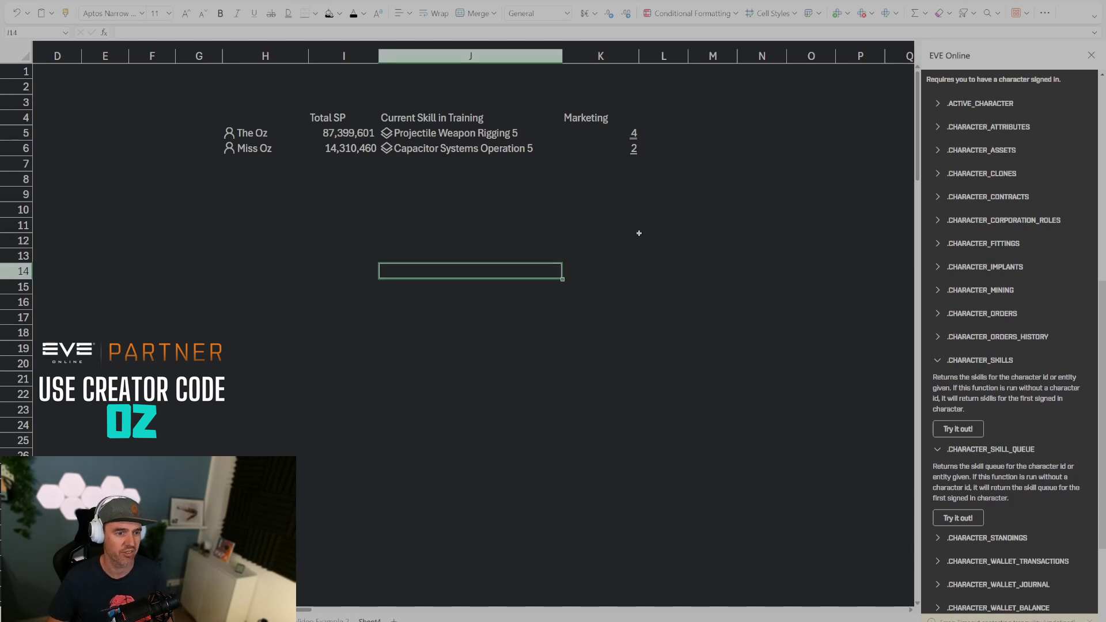
click(655, 181)
click(591, 176)
click(616, 122)
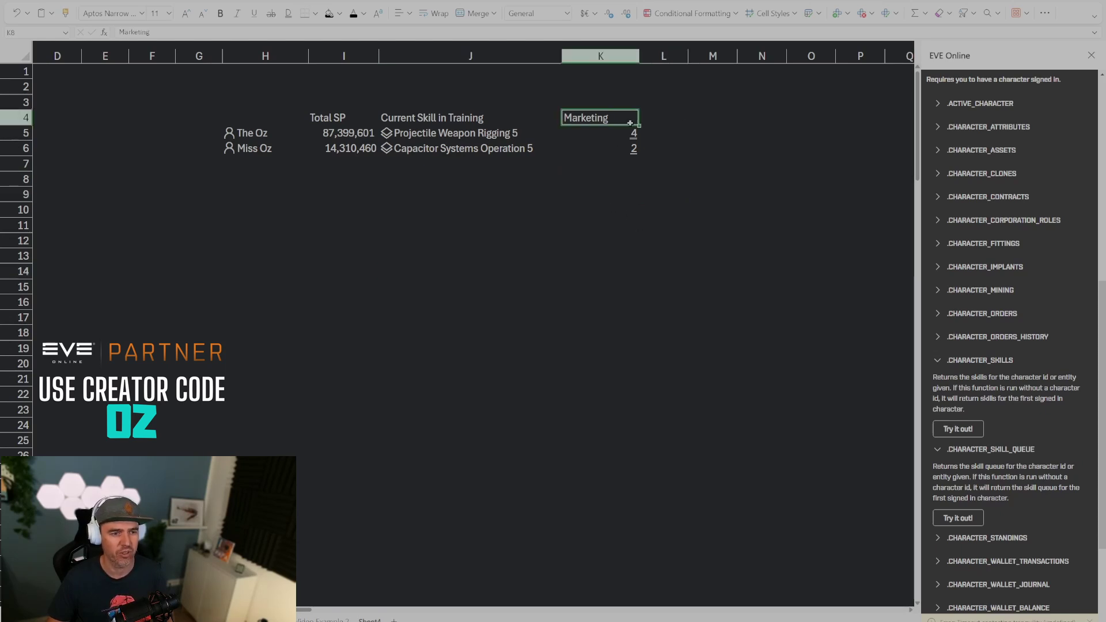
click(677, 117)
drag(593, 119, 593, 144)
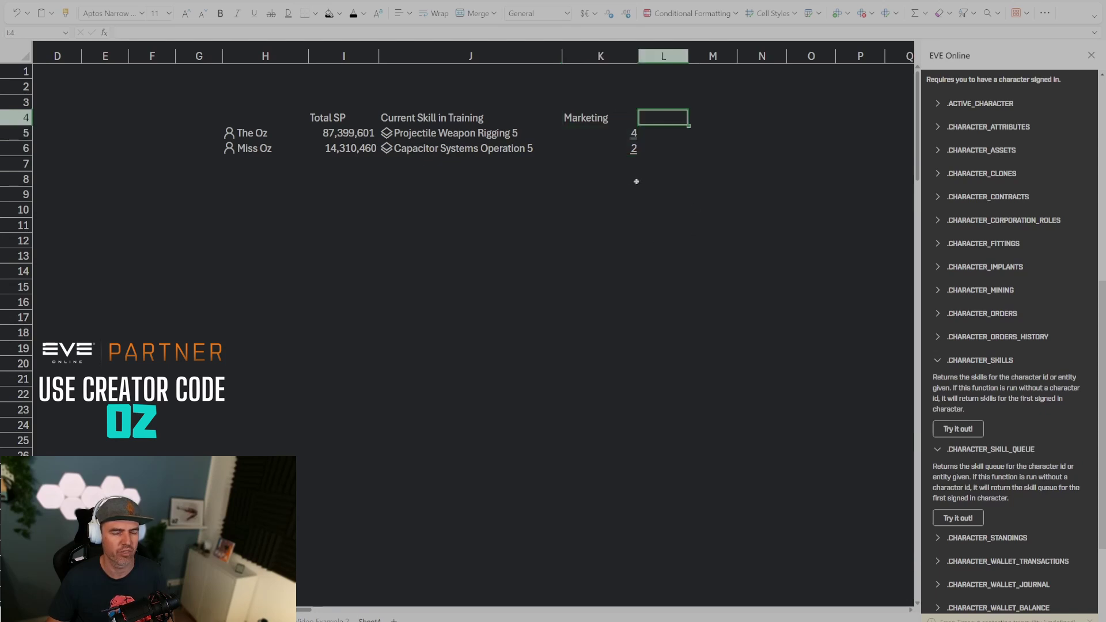
click(599, 133)
click(666, 147)
click(663, 117)
click(602, 133)
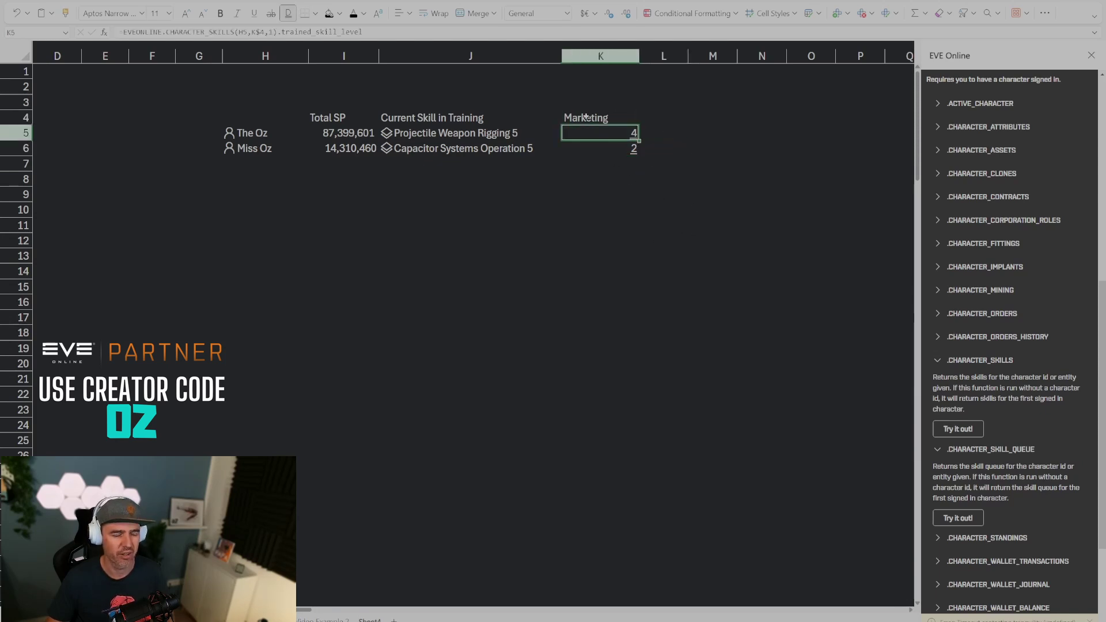
click(670, 119)
click(629, 139)
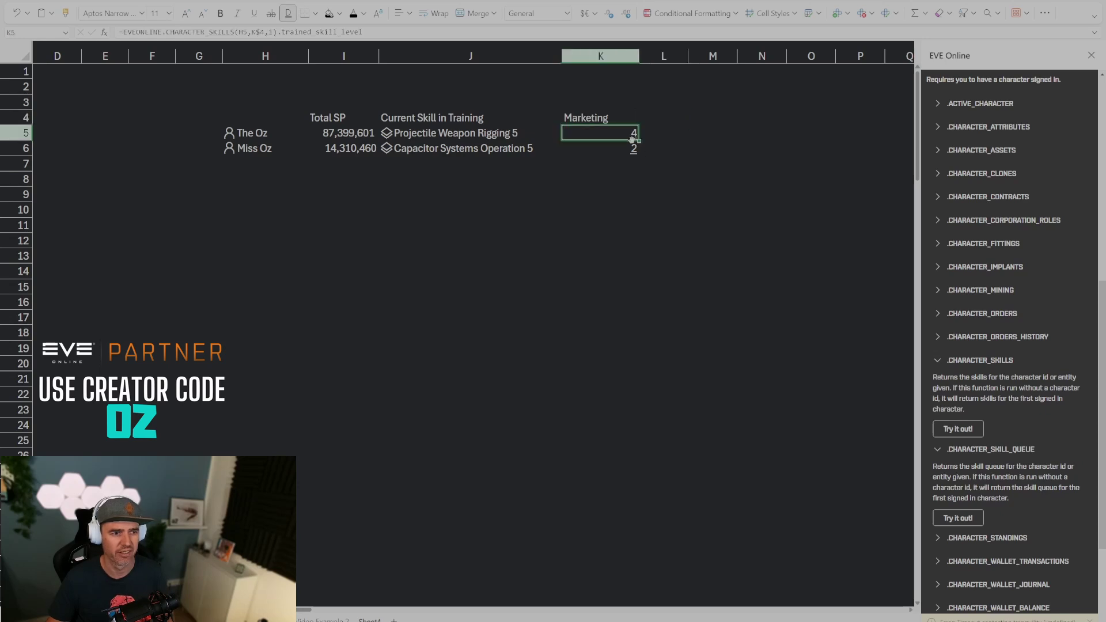
click(662, 132)
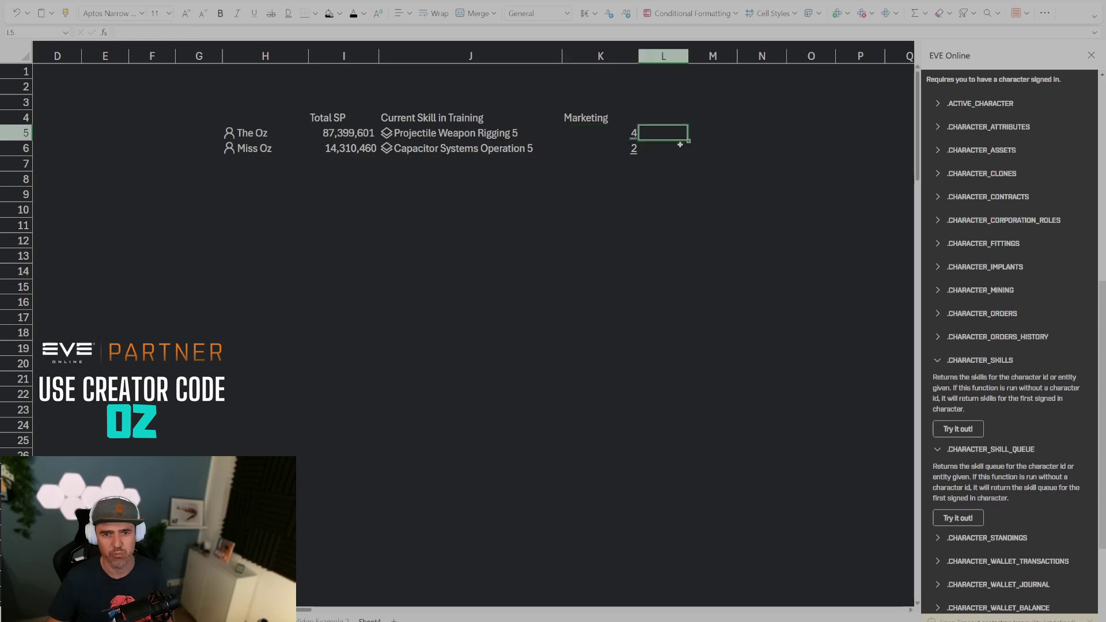
click(633, 195)
click(626, 118)
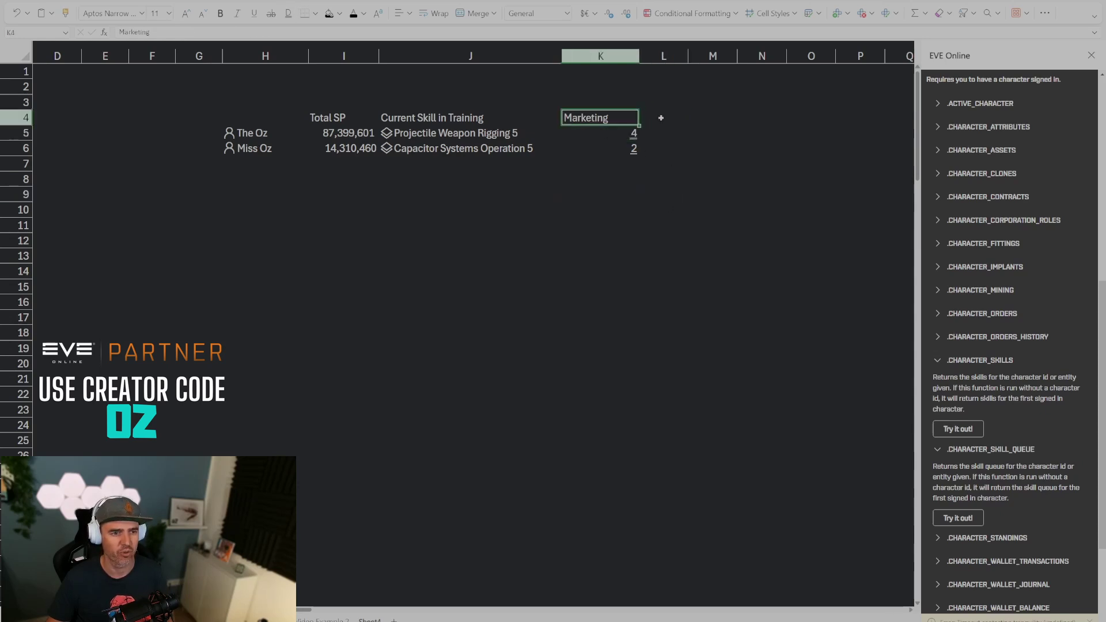
click(647, 148)
click(630, 134)
Step: Enter the heading Drones in L4
click(625, 118)
click(668, 118)
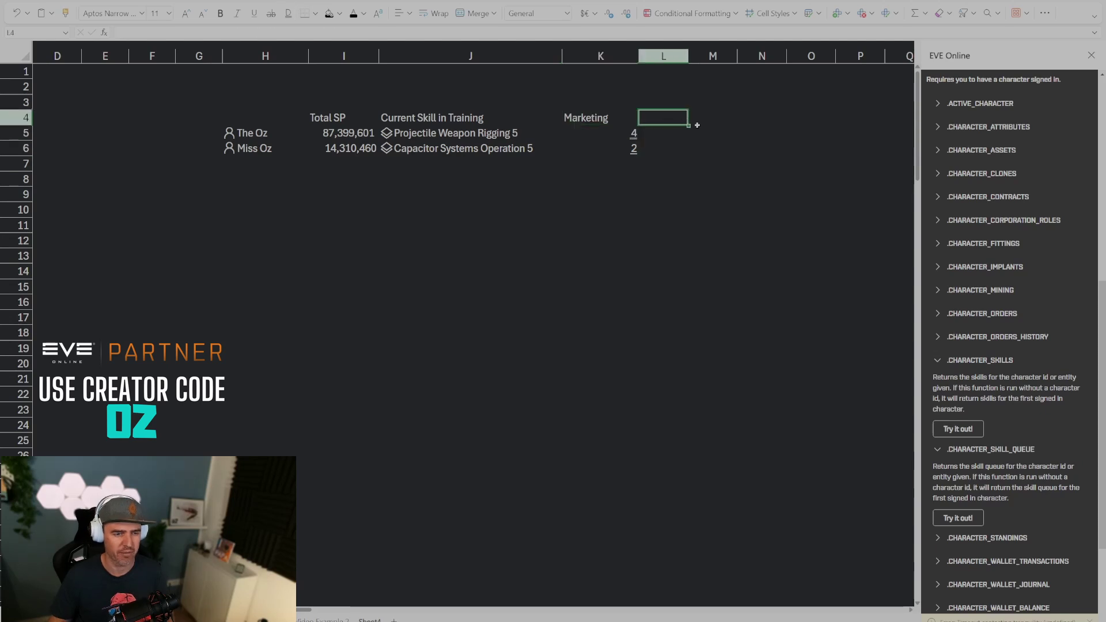
text(Drone)
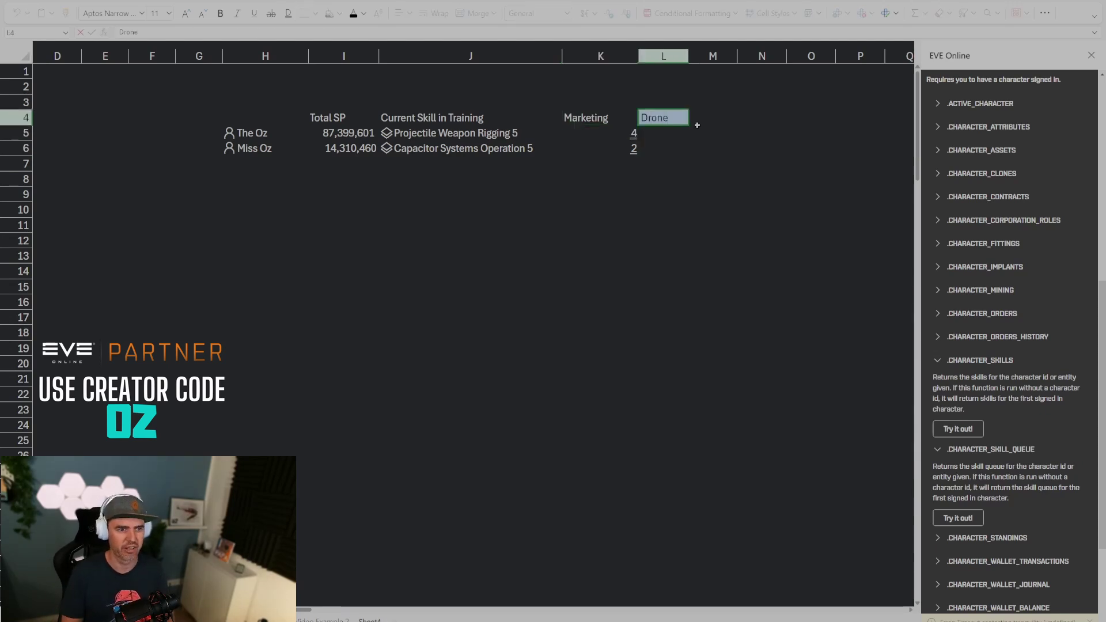
text(s)
key(Return)
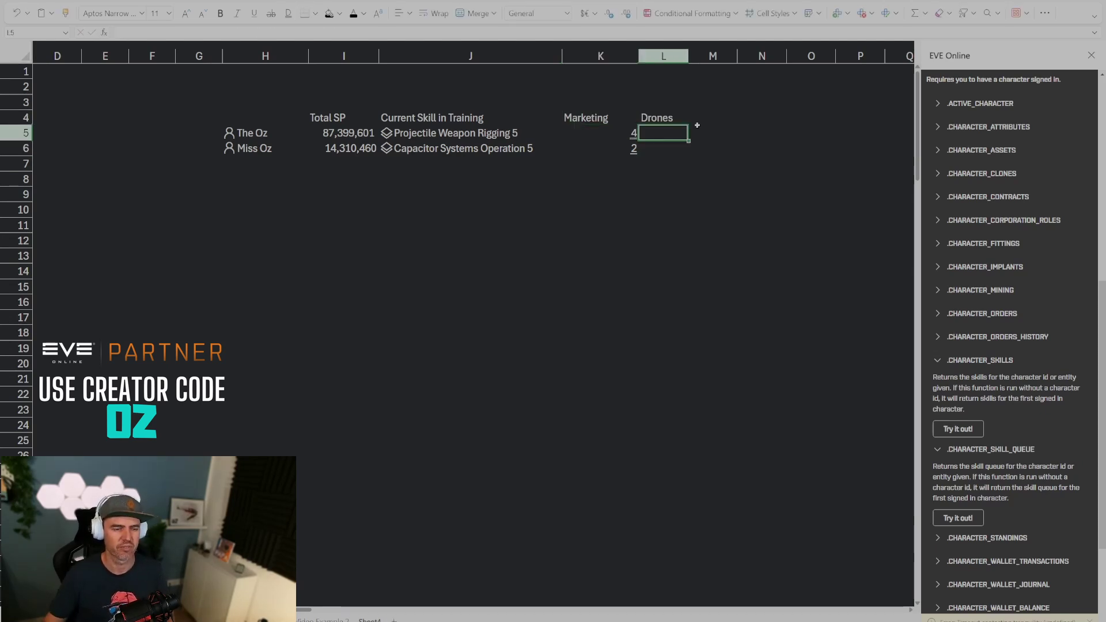
key(Return)
Step: Copy K5's skill formula to L5 and change its first argument to H5
click(632, 134)
key(ctrl+c)
click(661, 132)
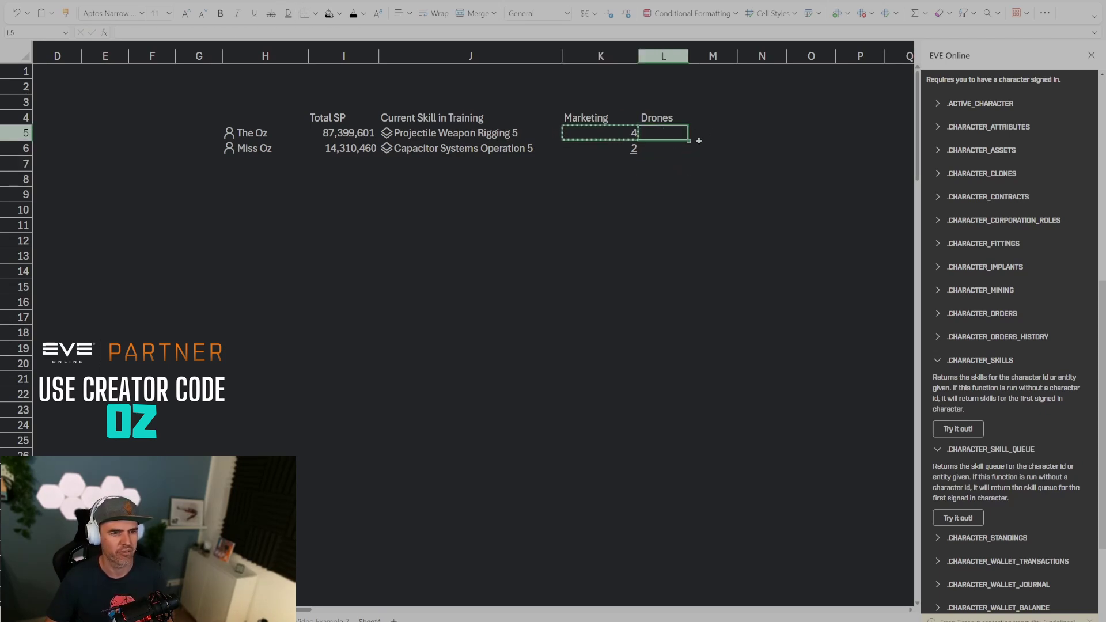
key(ctrl+v)
key(Escape)
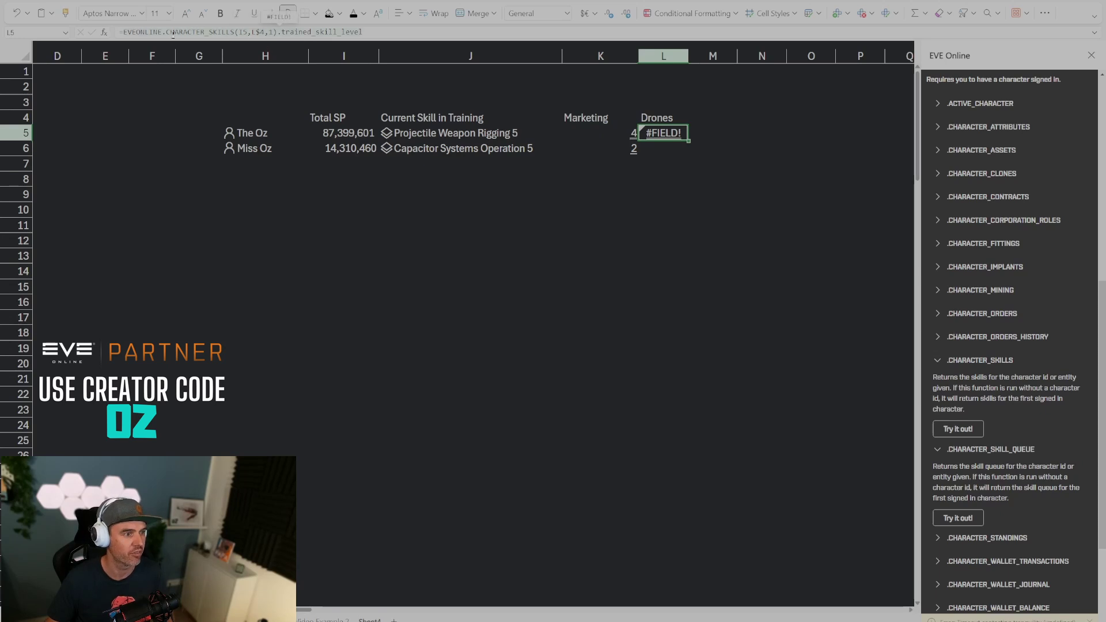
drag(252, 137, 254, 148)
click(663, 132)
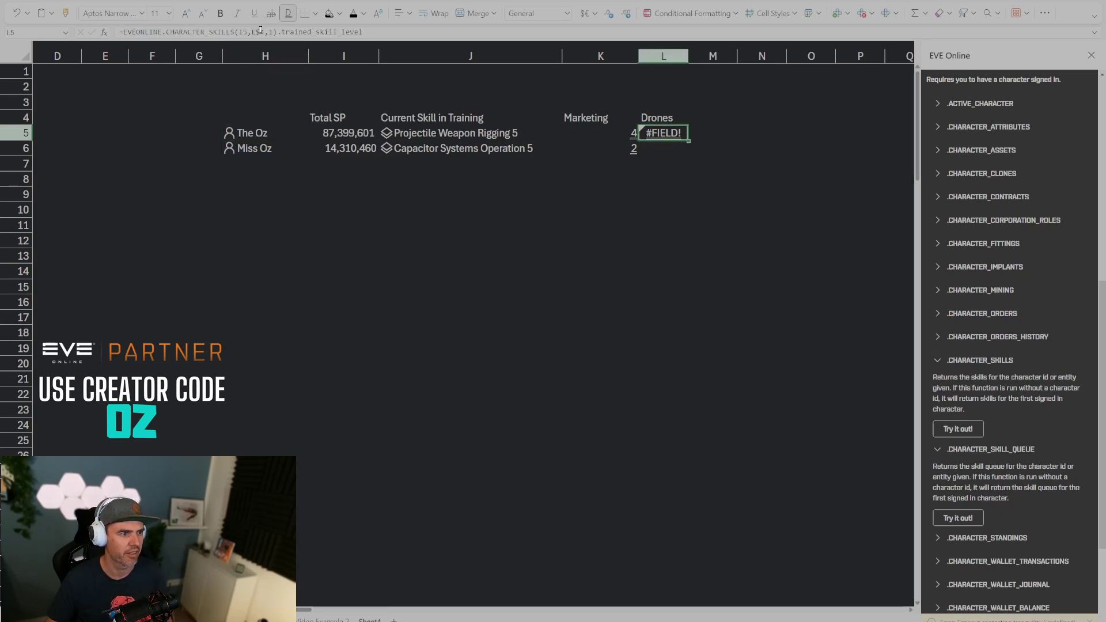
click(240, 31)
key(BackSpace)
text(H)
key(Return)
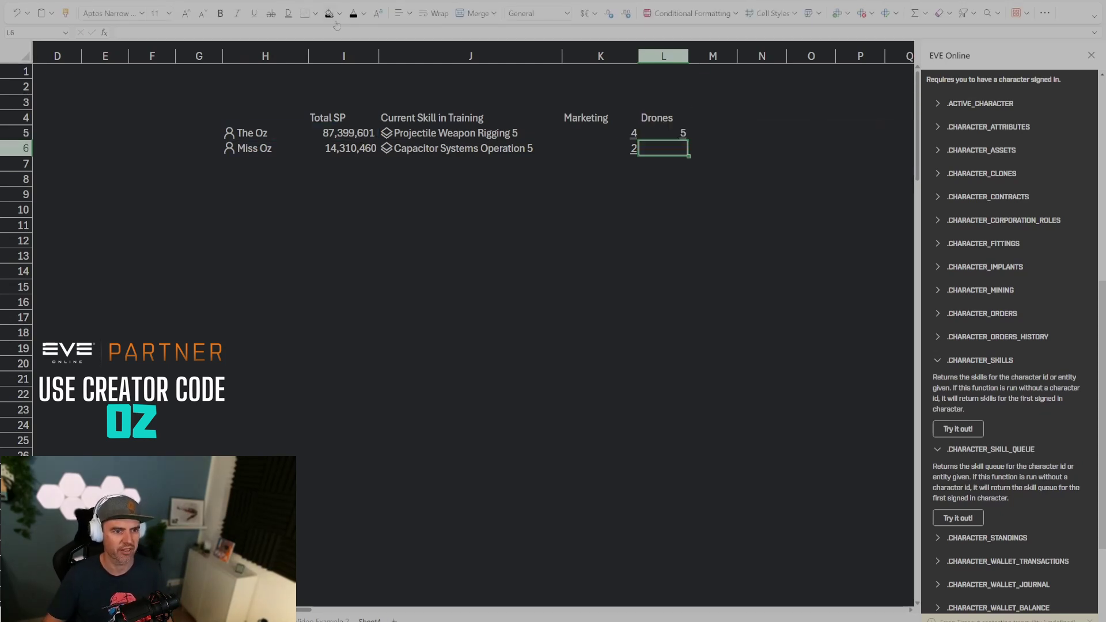
Step: Fill L5 down to L6, giving Drones levels 5 and 3
click(662, 135)
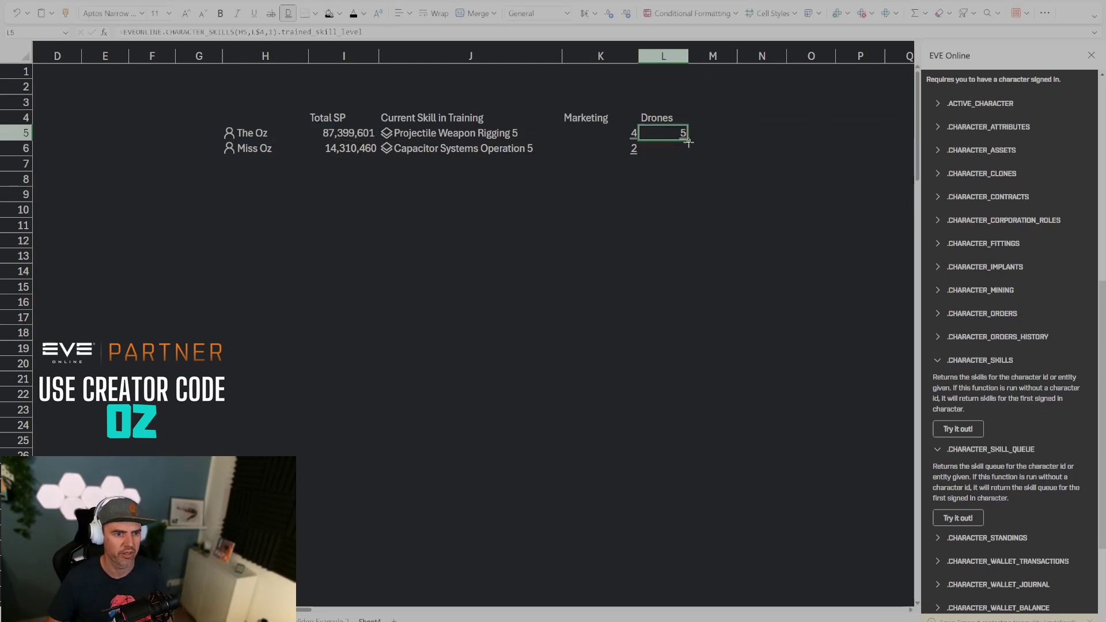
drag(689, 141, 689, 153)
click(683, 213)
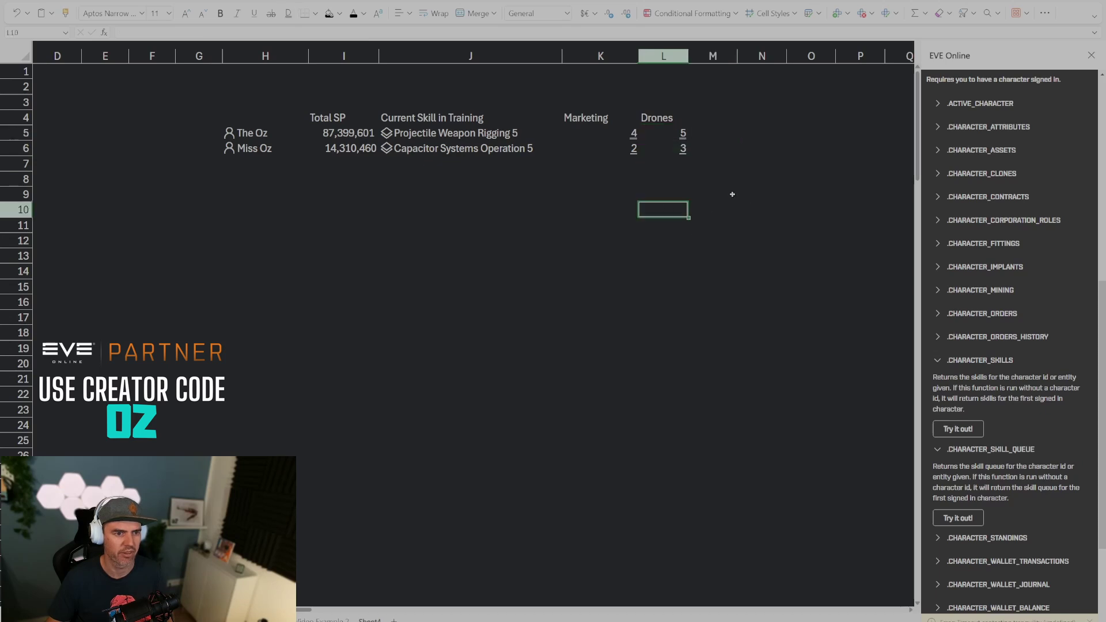
drag(691, 191, 617, 199)
drag(593, 121, 672, 157)
drag(663, 194, 662, 210)
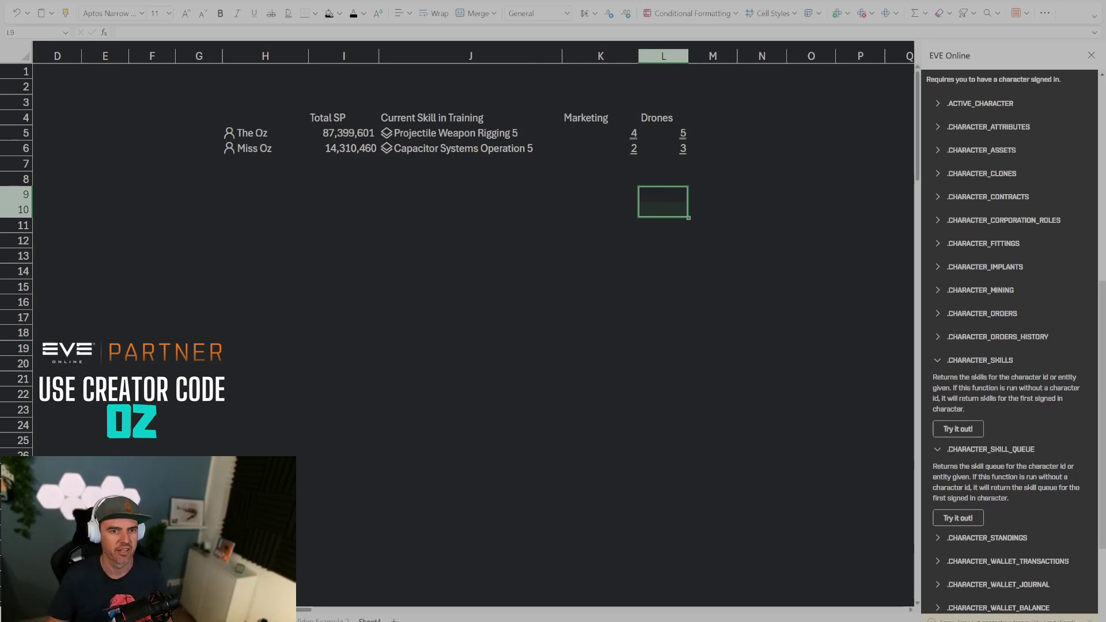
click(344, 210)
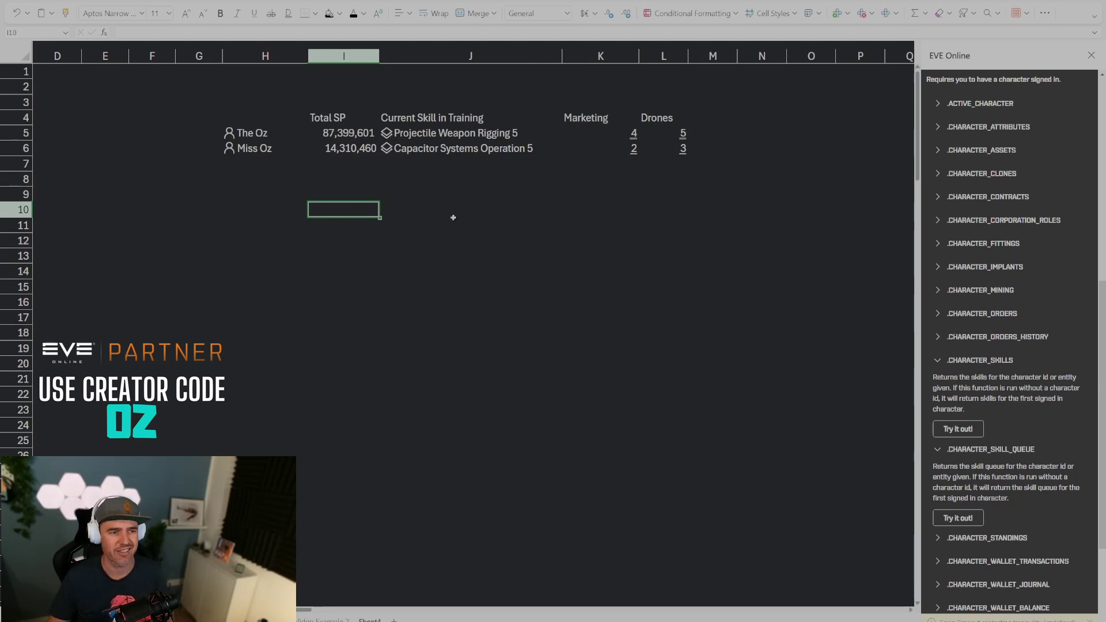
click(468, 132)
click(599, 240)
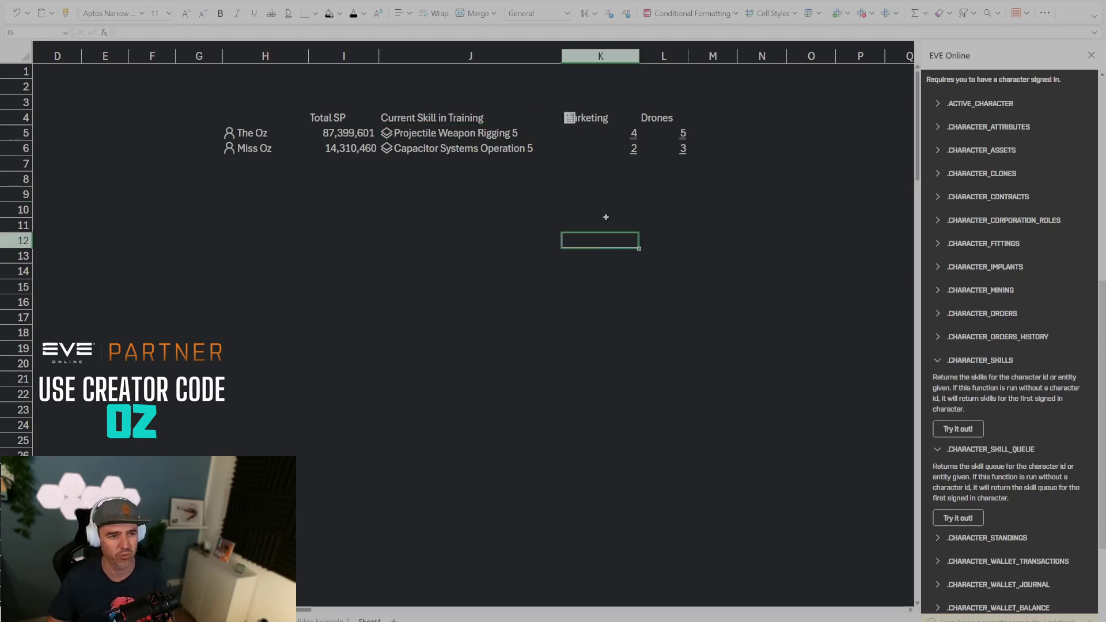
drag(595, 118, 657, 118)
click(661, 192)
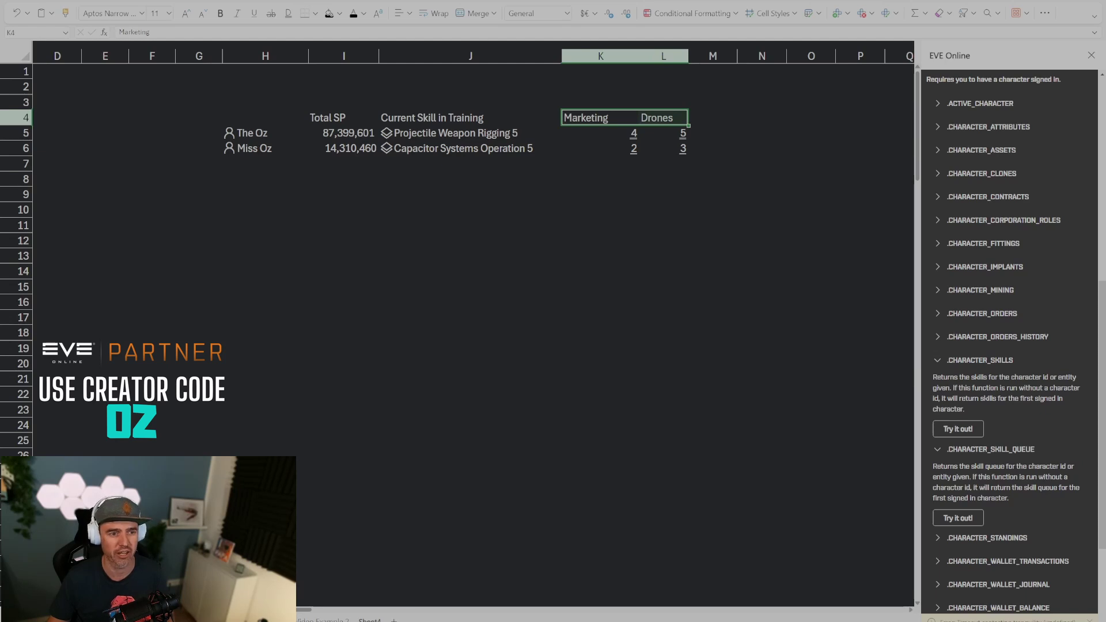
click(599, 179)
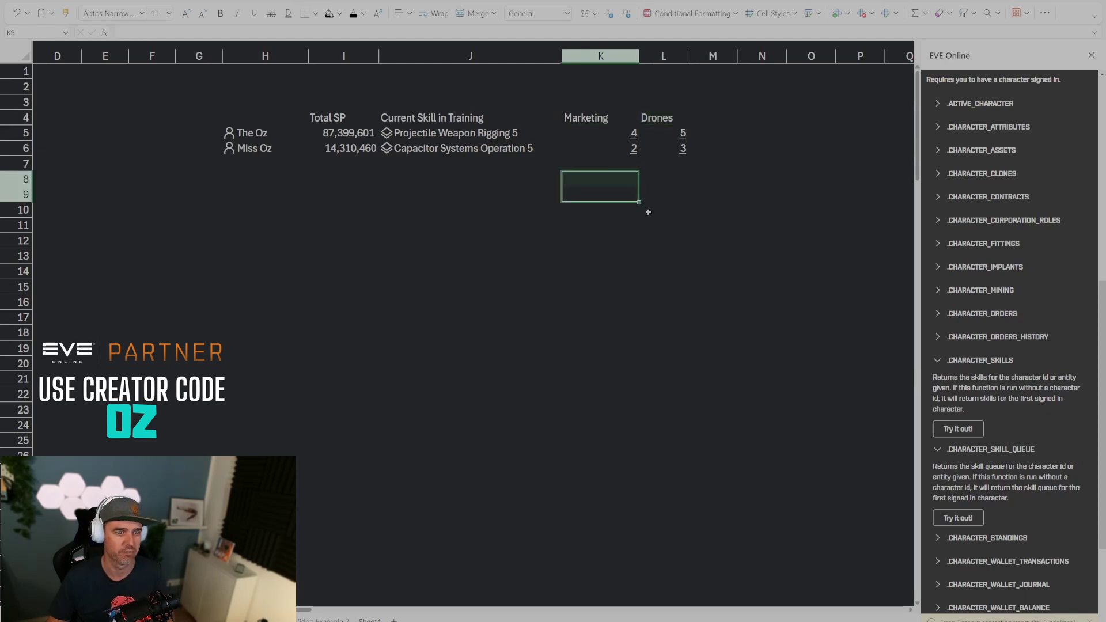
drag(576, 117, 713, 118)
click(662, 240)
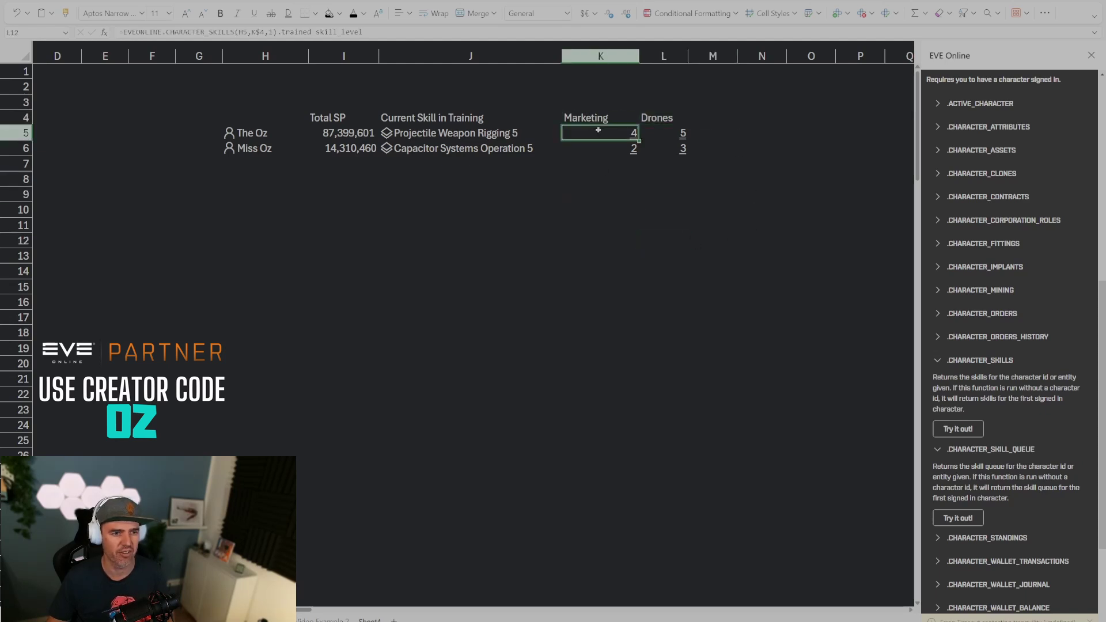
drag(618, 132, 668, 148)
click(692, 13)
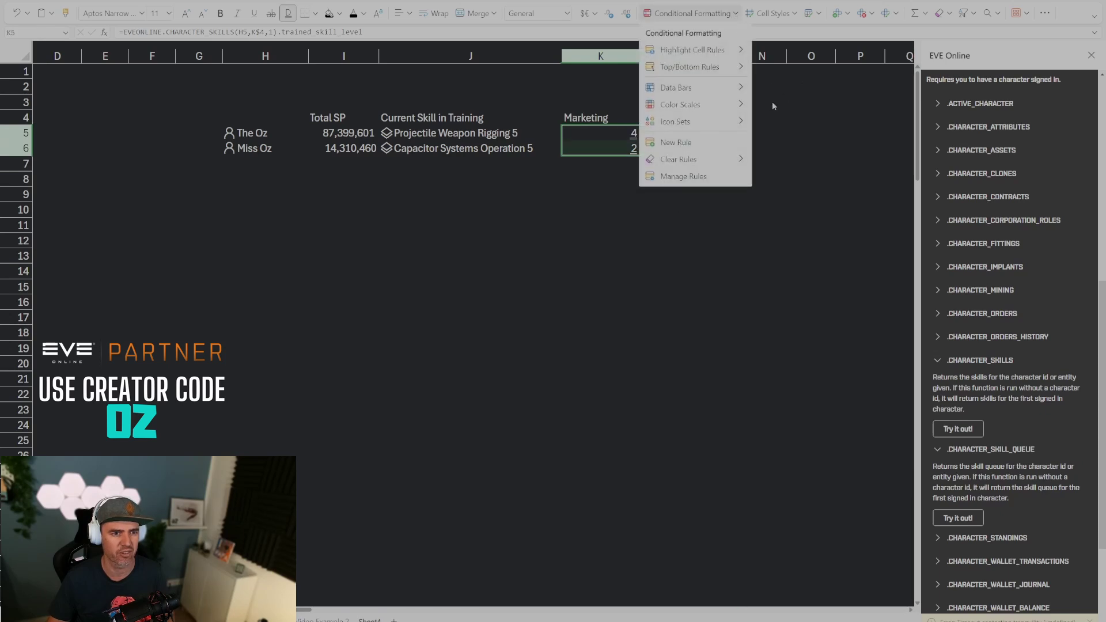
mouse_move(728, 107)
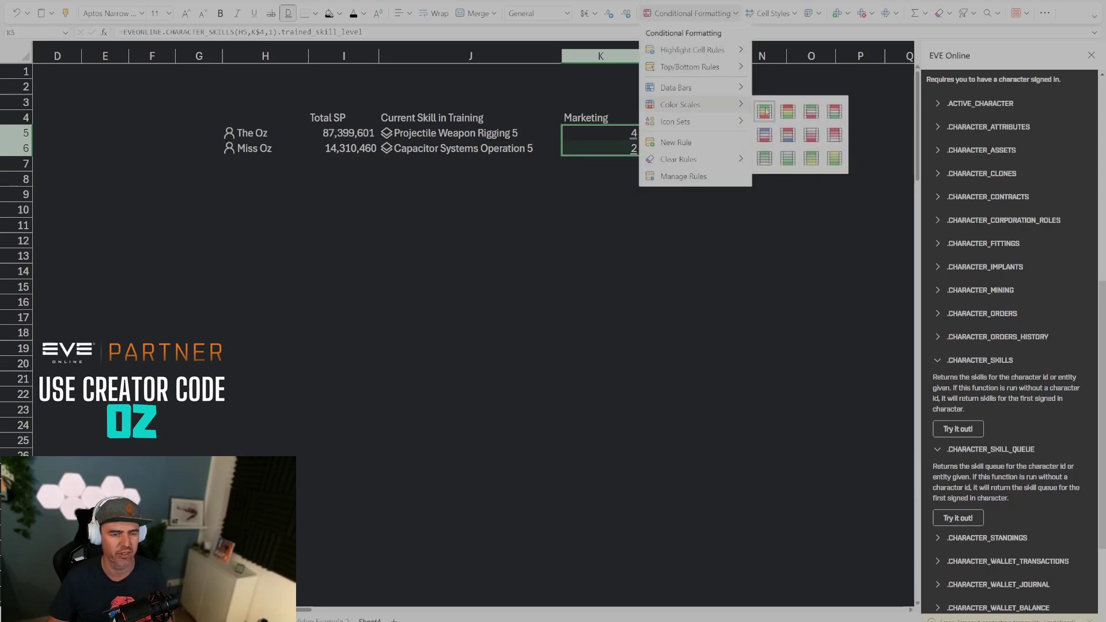
click(712, 225)
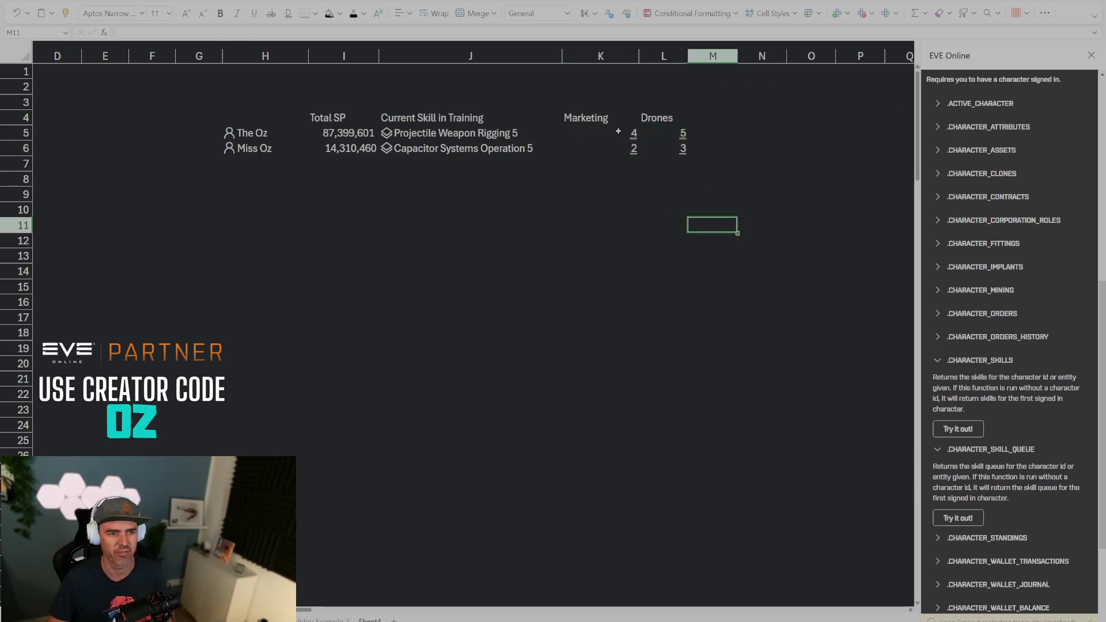
drag(616, 132, 668, 164)
click(599, 209)
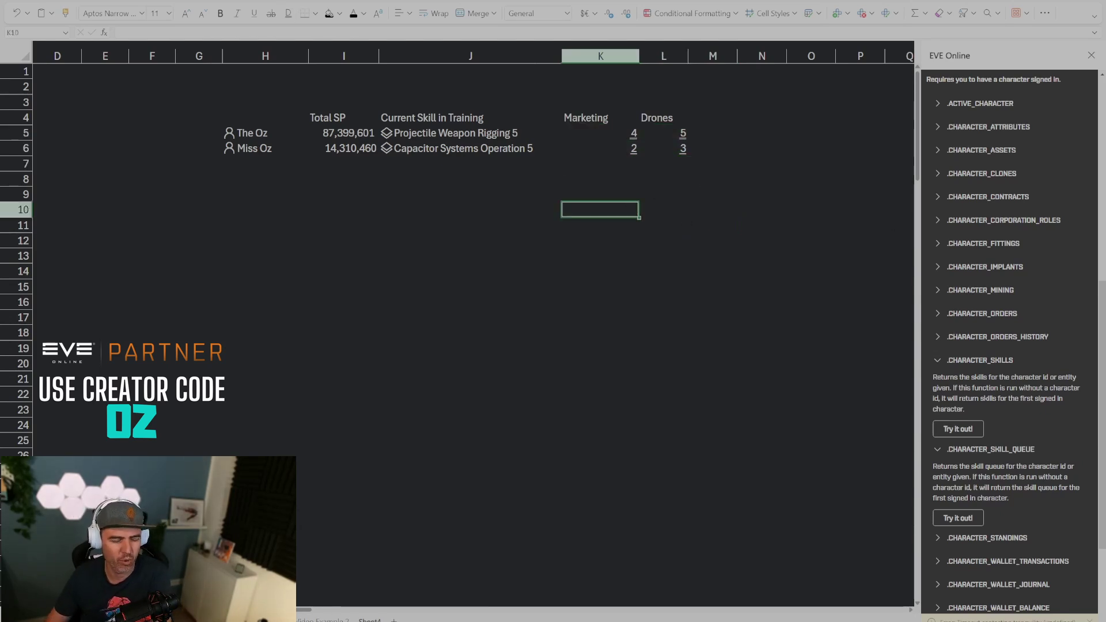
click(599, 317)
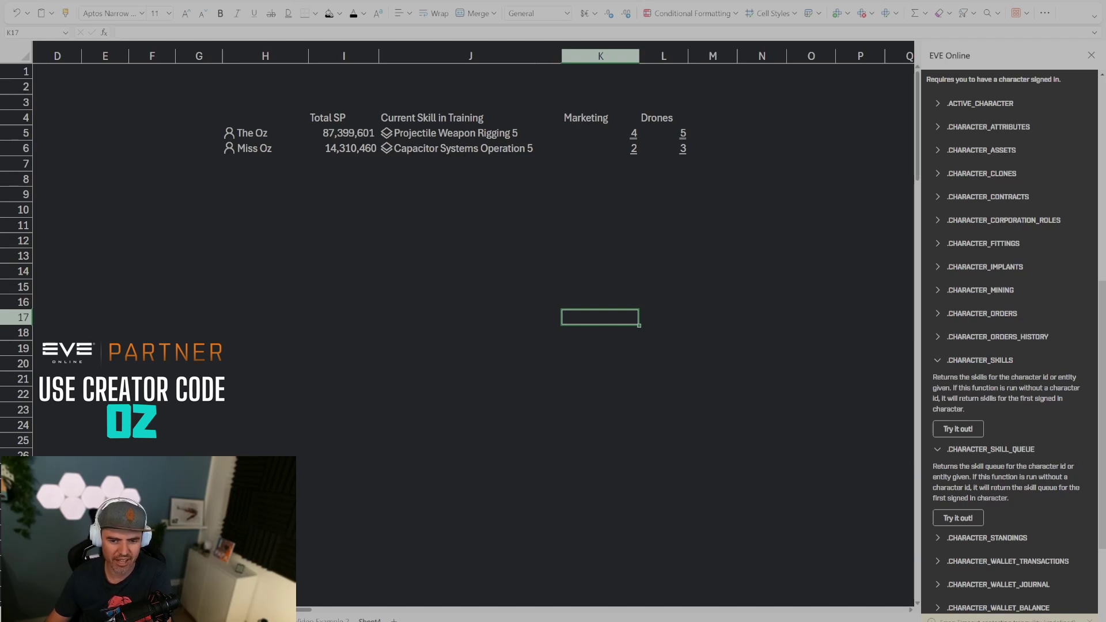
click(424, 209)
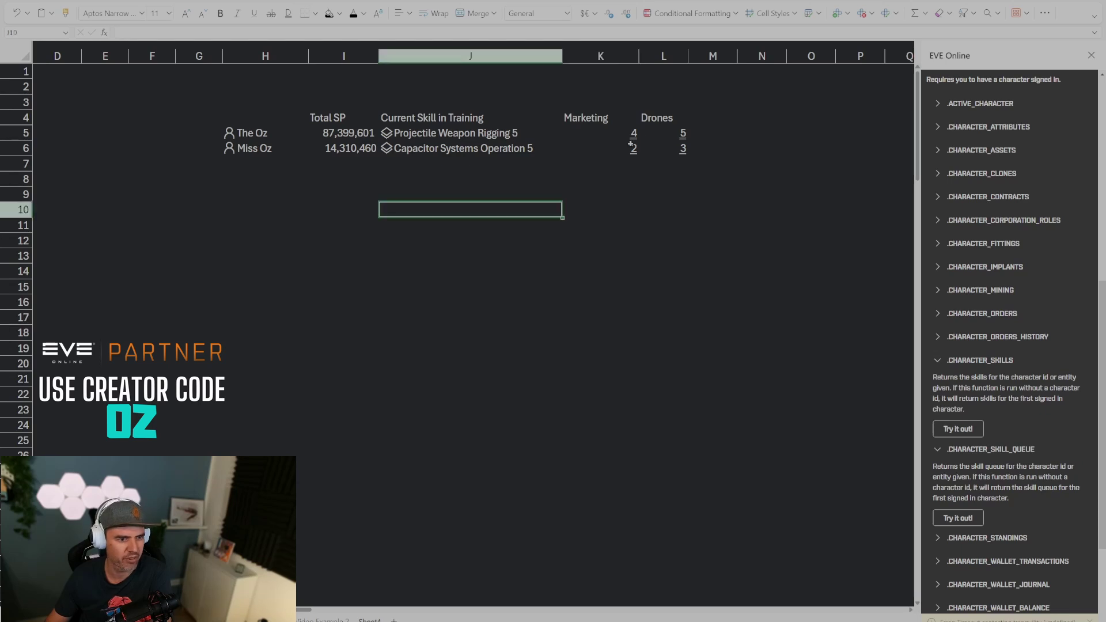
click(605, 210)
click(461, 254)
click(674, 268)
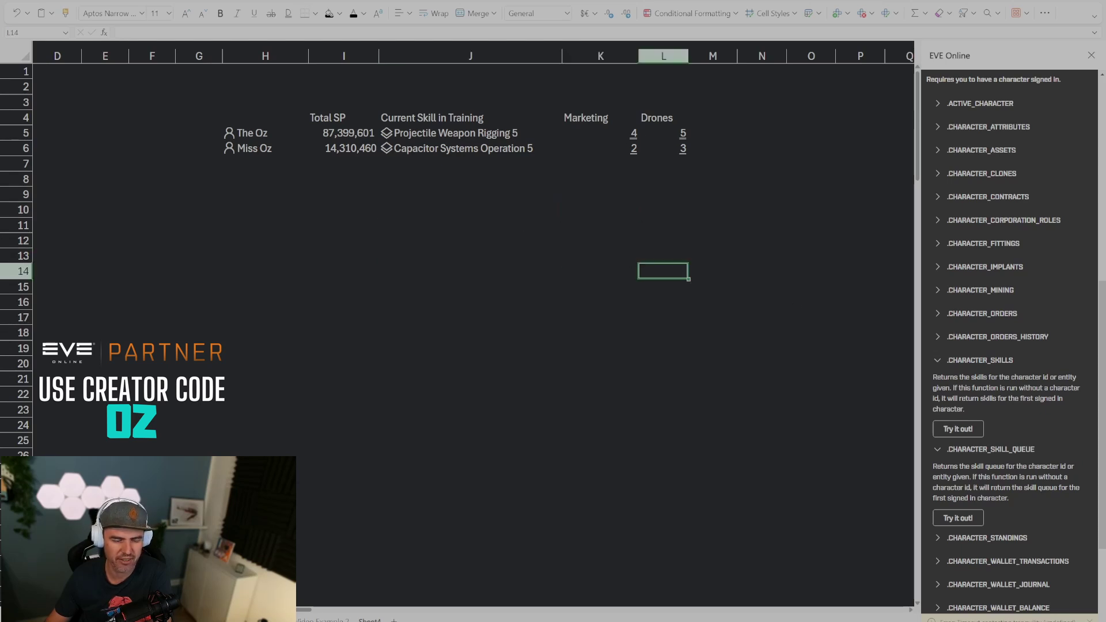